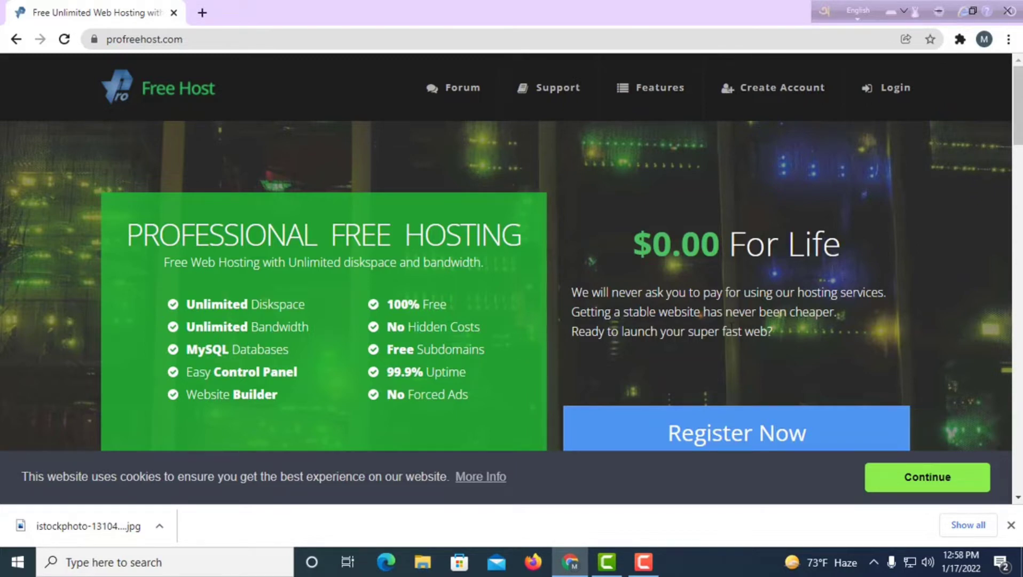
Scroll down the ProFreeHost home page to bring the sign-up form into view.
{"action": "scroll", "coordinate": [669, 257], "scroll_direction": "down", "scroll_amount": 4}
Fill the registration form with the pasted email address and password, and submit it.
{"action": "scroll", "coordinate": [727, 357], "scroll_direction": "up", "scroll_amount": 4}
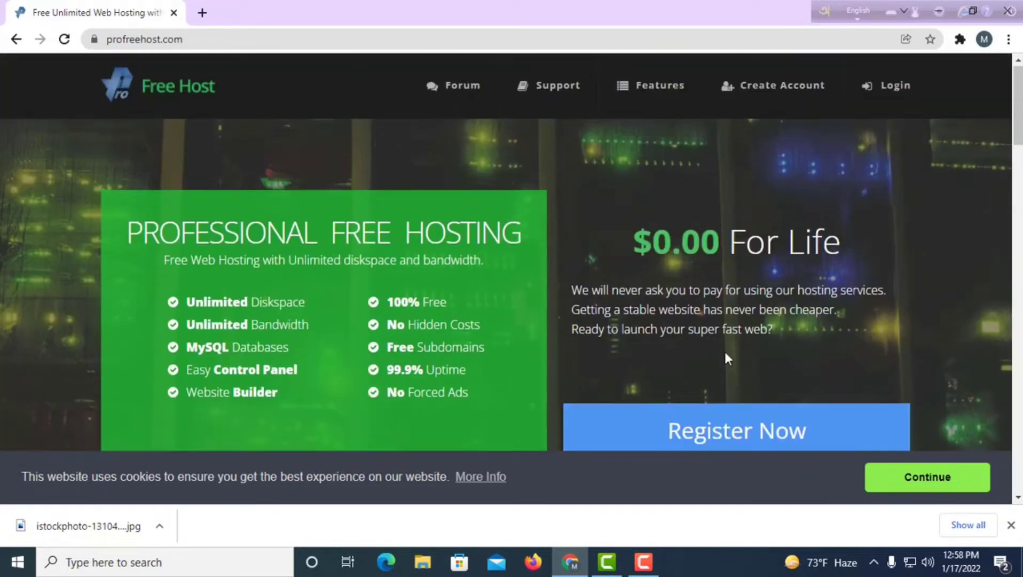
{"action": "left_click", "coordinate": [709, 429]}
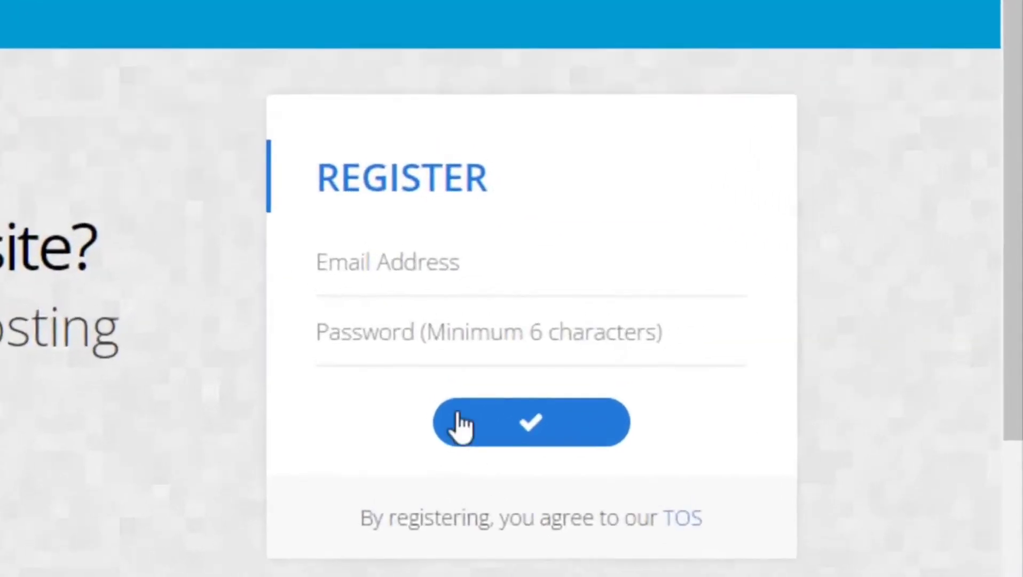
{"action": "left_click", "coordinate": [344, 261]}
{"action": "right_click", "coordinate": [345, 263]}
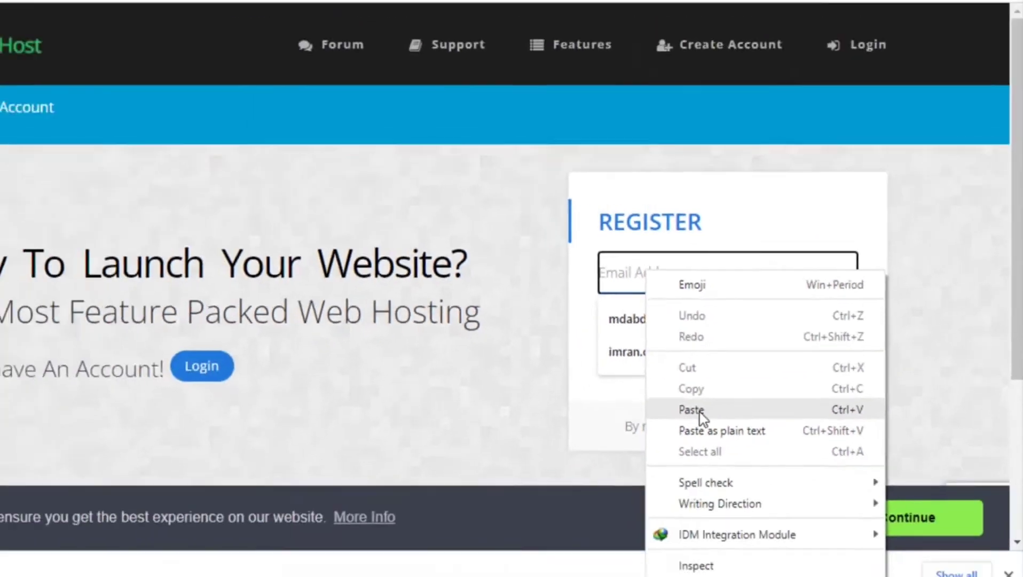
{"action": "left_click", "coordinate": [452, 497]}
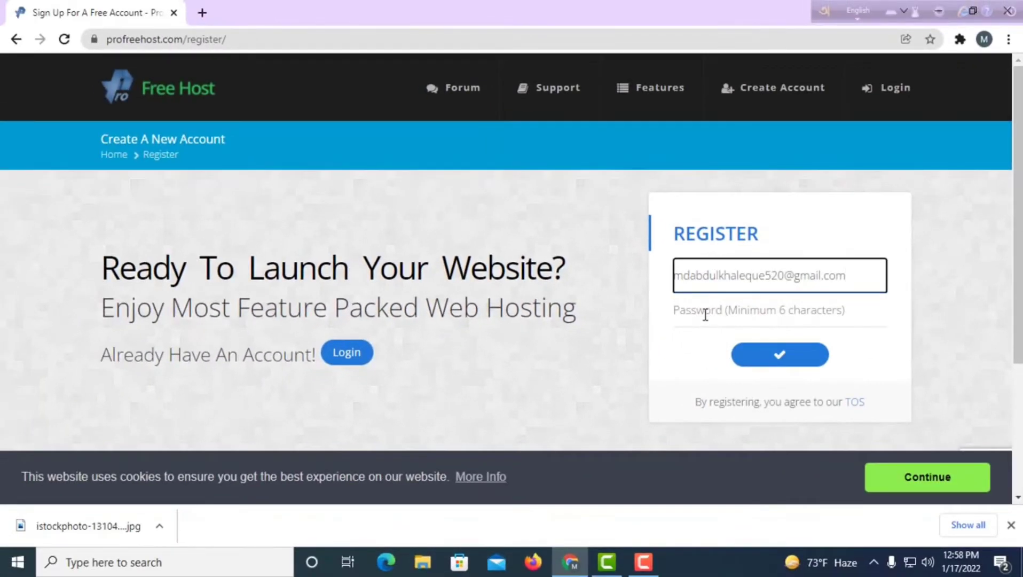
{"action": "left_click", "coordinate": [705, 314]}
{"action": "key", "text": "ctrl+v"}
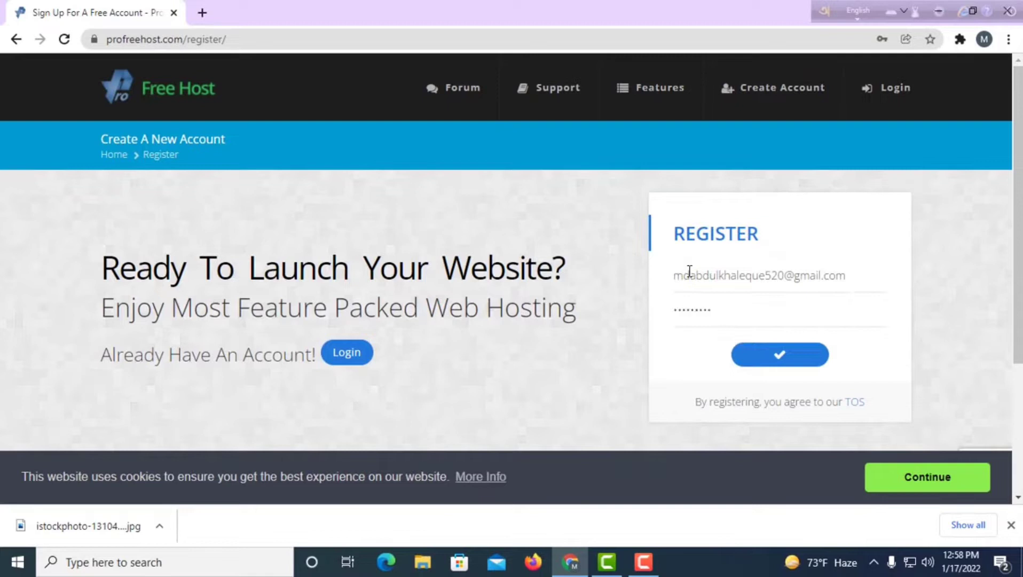
{"action": "left_click", "coordinate": [768, 366]}
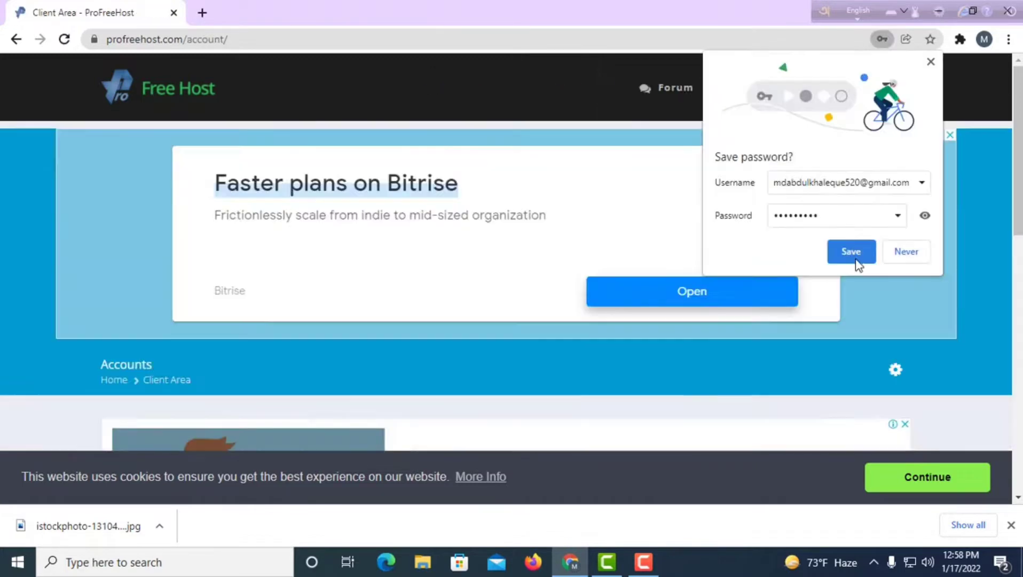
Save the new password in Chrome and open a fresh browser tab.
{"action": "left_click", "coordinate": [851, 251]}
{"action": "scroll", "coordinate": [779, 368], "scroll_direction": "down", "scroll_amount": 3}
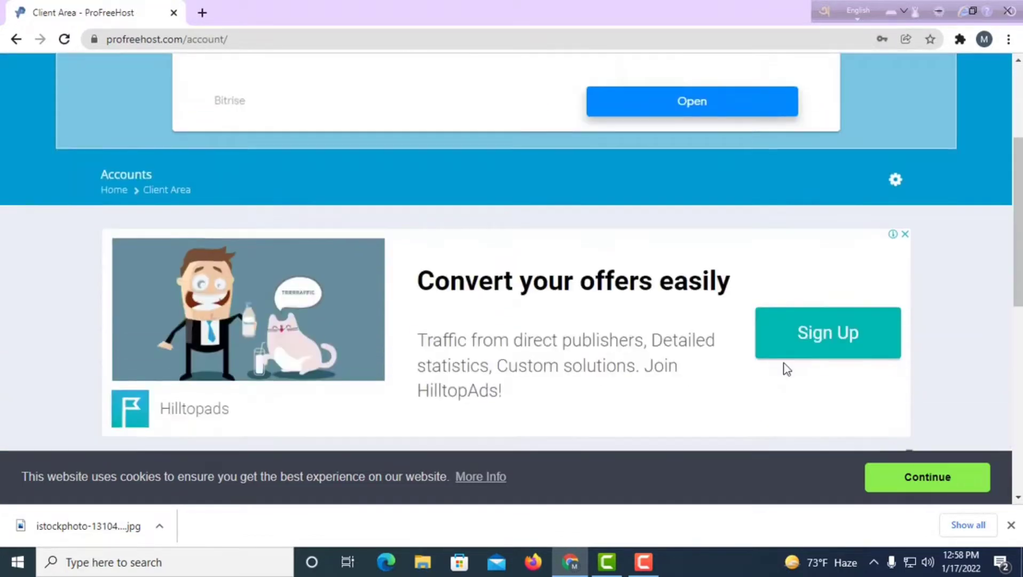
{"action": "scroll", "coordinate": [766, 365], "scroll_direction": "up", "scroll_amount": 3}
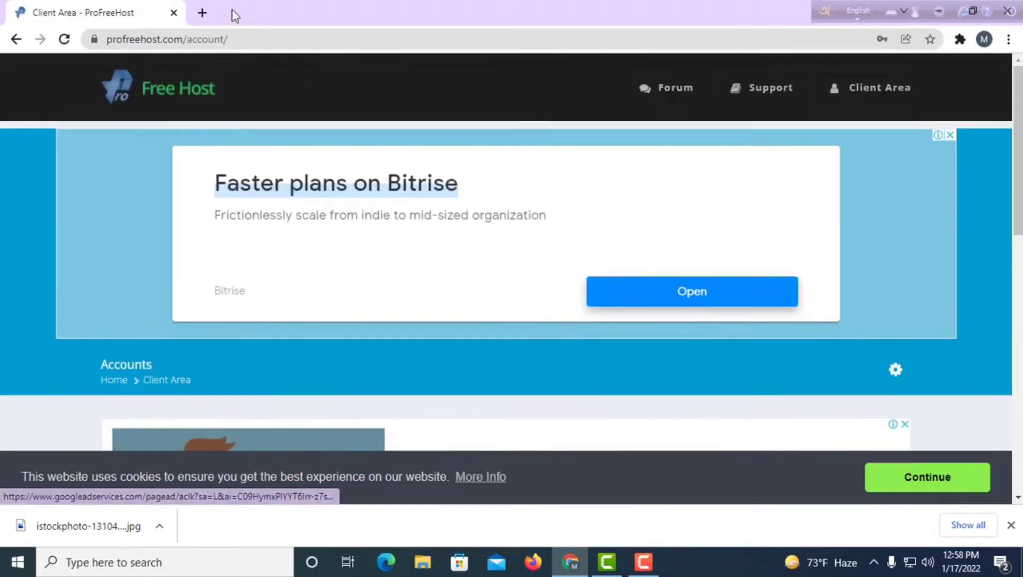
{"action": "left_click", "coordinate": [202, 12]}
Reach Gmail through a Google search and activate the account from the ProFreeHost Account Activation email.
{"action": "left_click", "coordinate": [367, 290]}
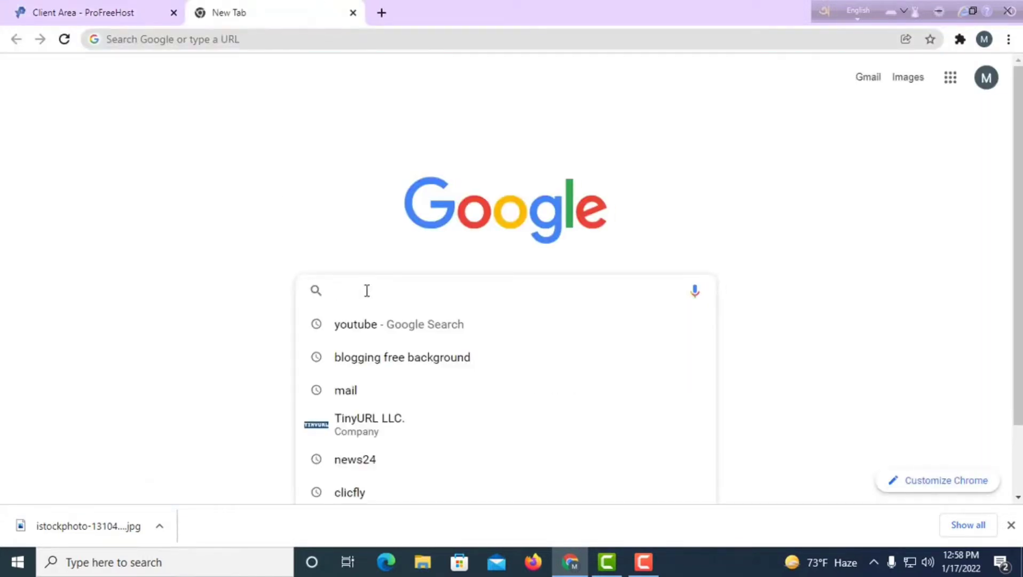
{"action": "left_click", "coordinate": [359, 386]}
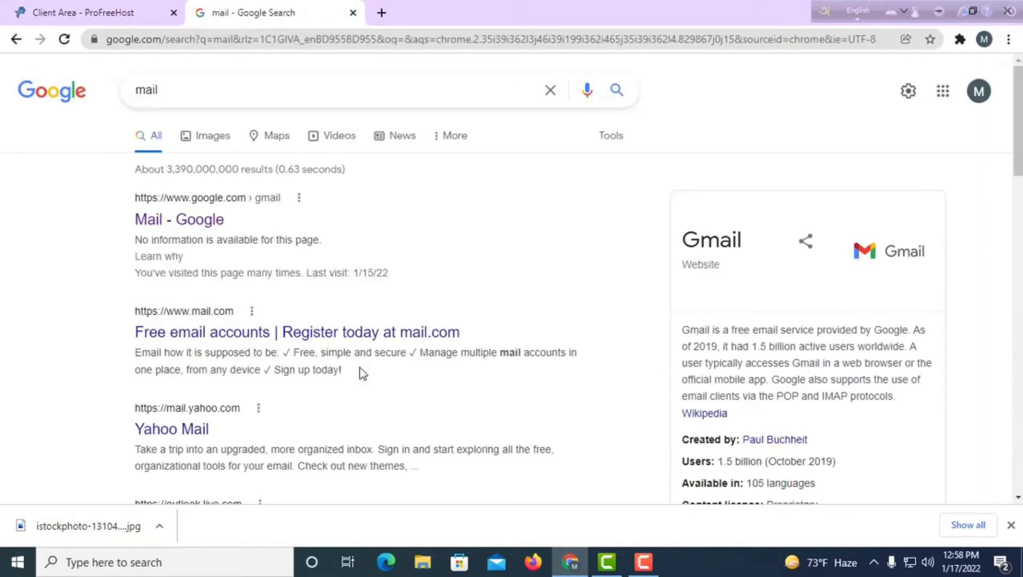
{"action": "left_click", "coordinate": [205, 223]}
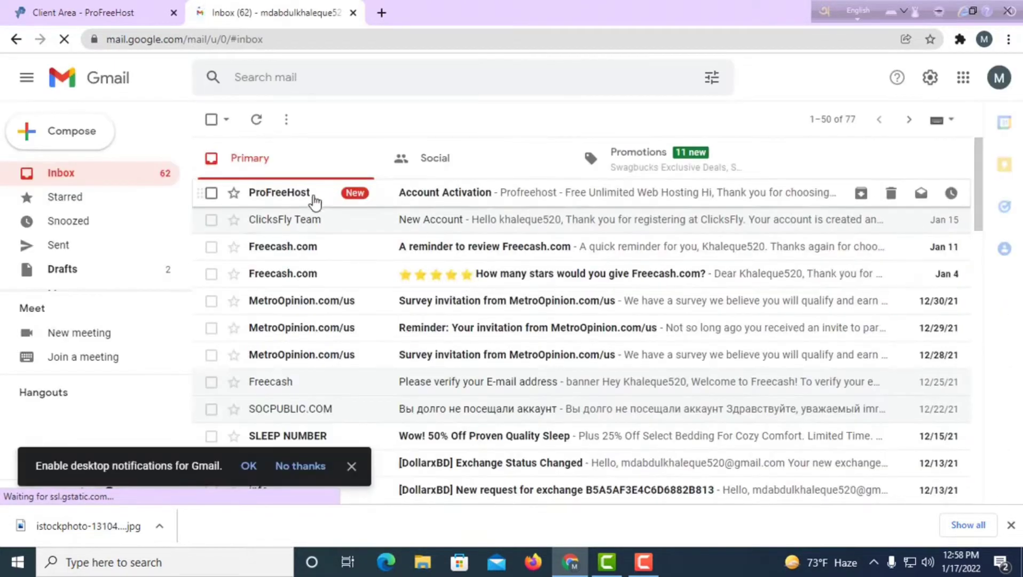
{"action": "left_click", "coordinate": [430, 199]}
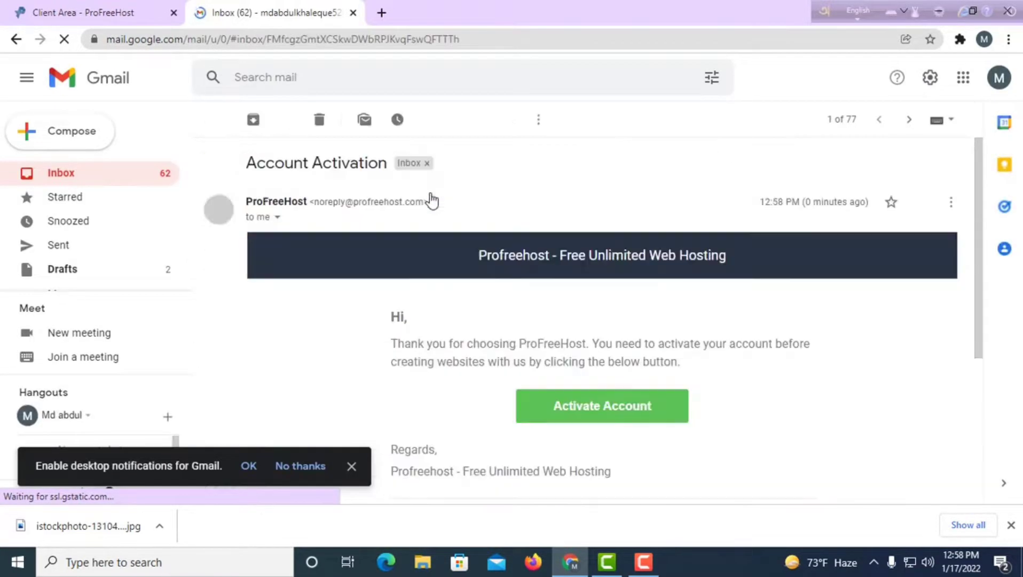
{"action": "left_click", "coordinate": [605, 412]}
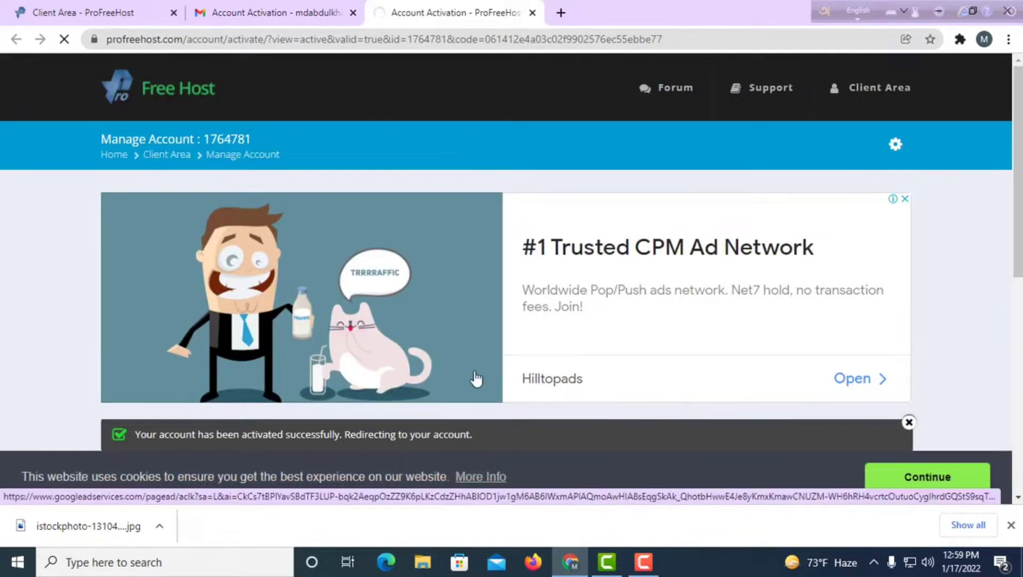
Choose Create New Account and close the Bitrise pop-up ad.
{"action": "scroll", "coordinate": [526, 393], "scroll_direction": "down", "scroll_amount": 1}
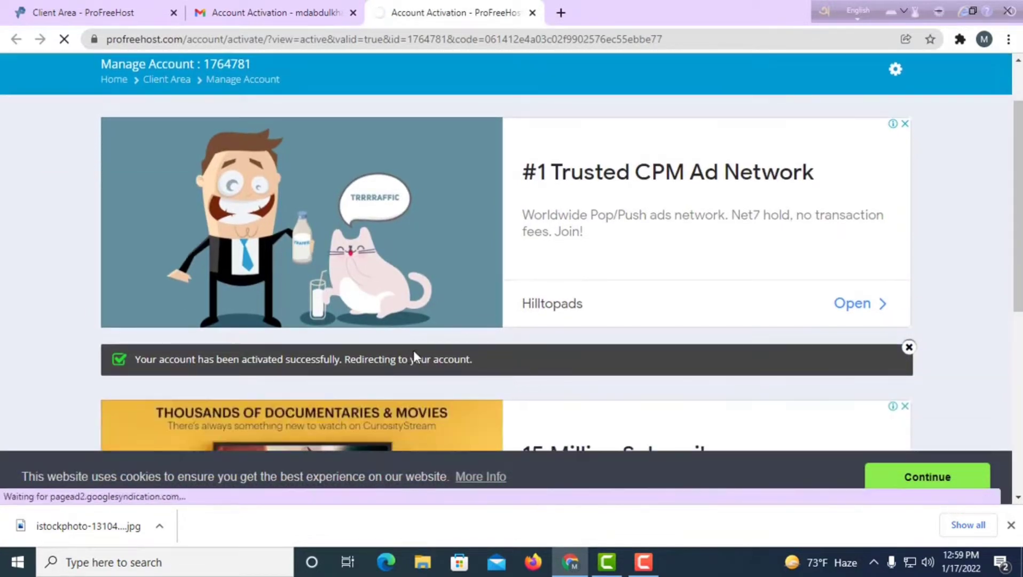
{"action": "scroll", "coordinate": [413, 349], "scroll_direction": "down", "scroll_amount": 2}
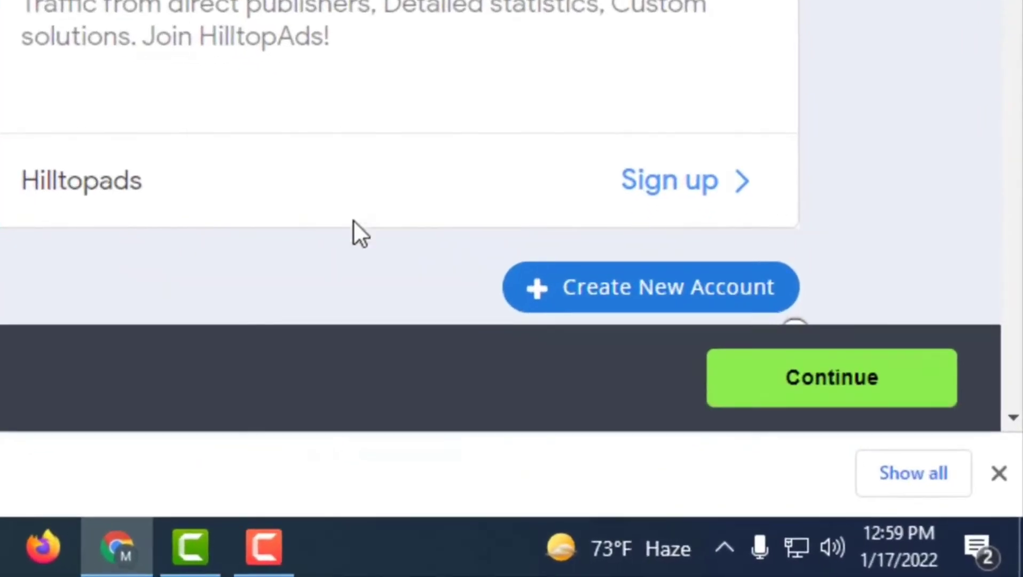
{"action": "left_click", "coordinate": [587, 301]}
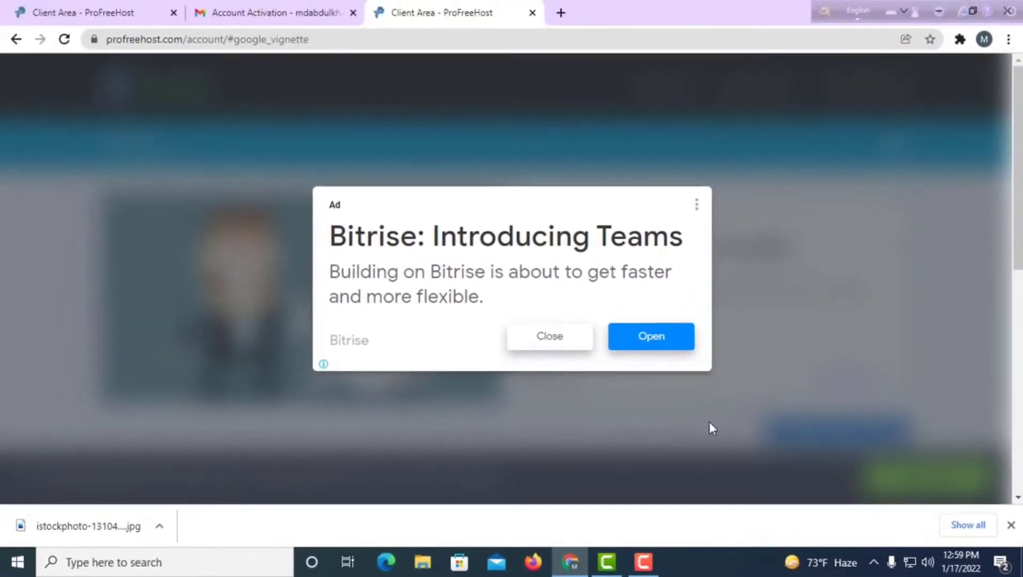
{"action": "left_click", "coordinate": [536, 348]}
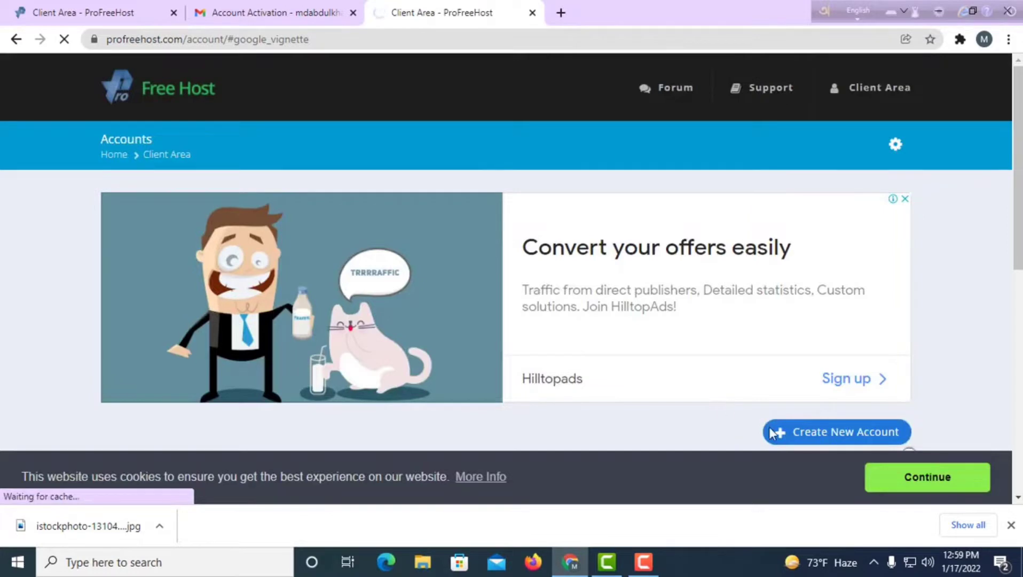
Request the free website imranblog.ezyro.com, with ezyro.com chosen and Free Domain checked.
{"action": "left_click", "coordinate": [806, 434]}
{"action": "scroll", "coordinate": [715, 395], "scroll_direction": "down", "scroll_amount": 4}
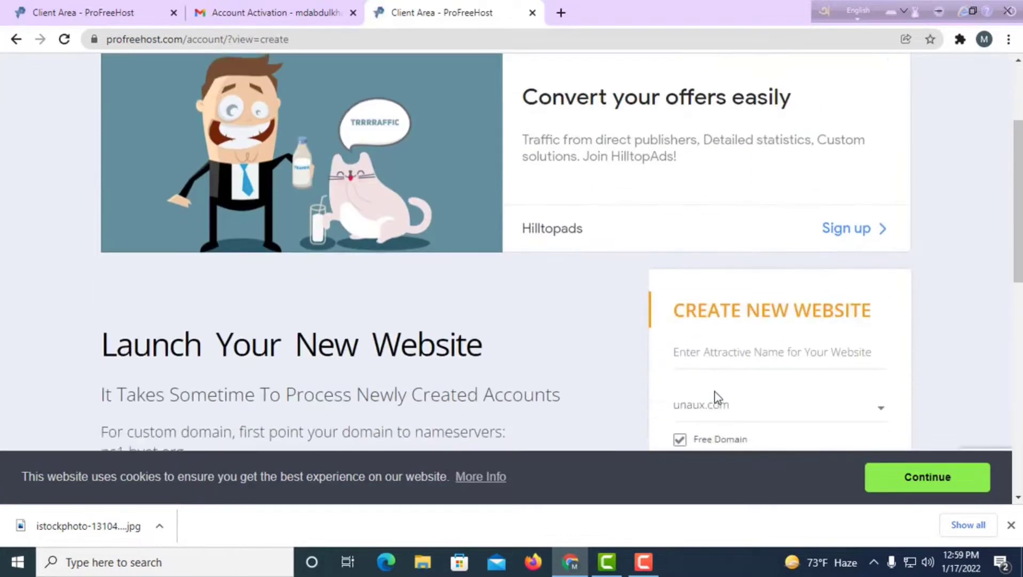
{"action": "scroll", "coordinate": [714, 398], "scroll_direction": "down", "scroll_amount": 3}
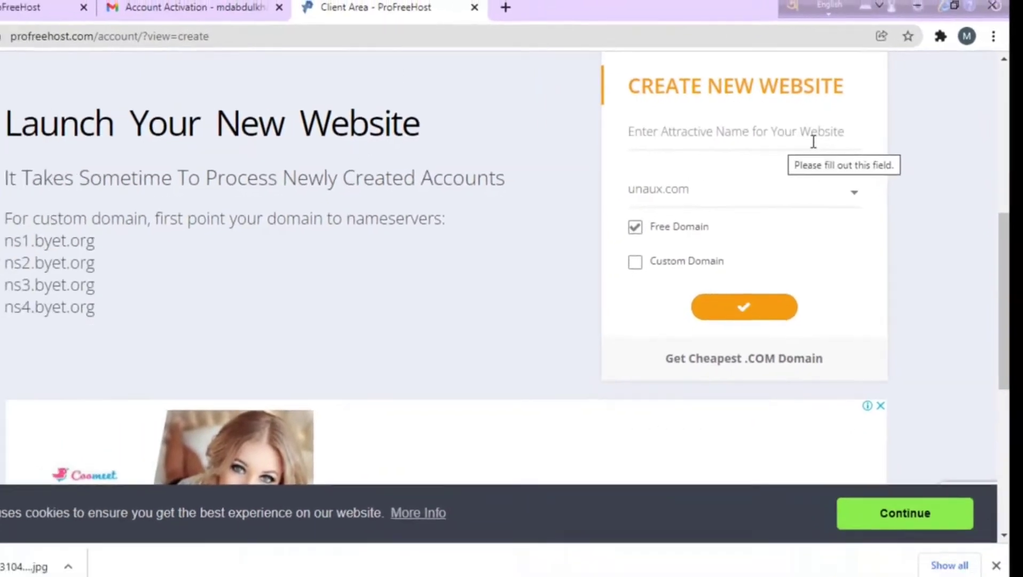
{"action": "left_click", "coordinate": [769, 140]}
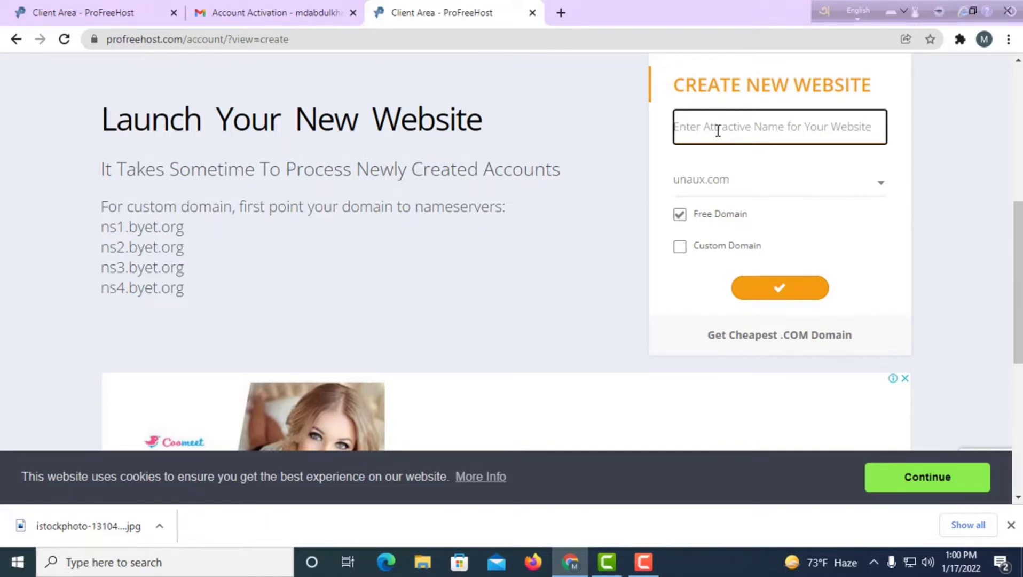
{"action": "type", "text": "mr"}
{"action": "type", "text": "anblo"}
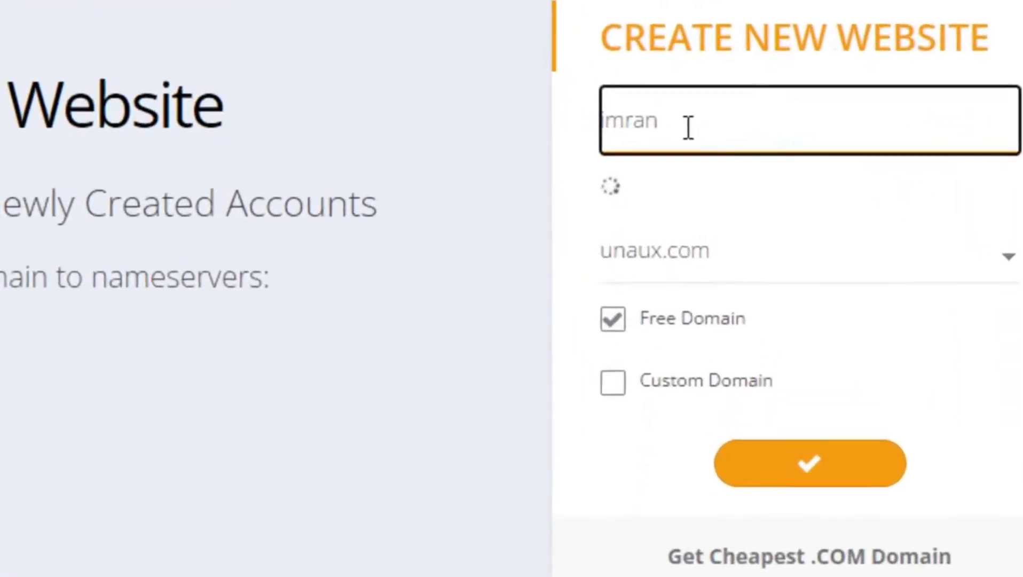
{"action": "type", "text": "g"}
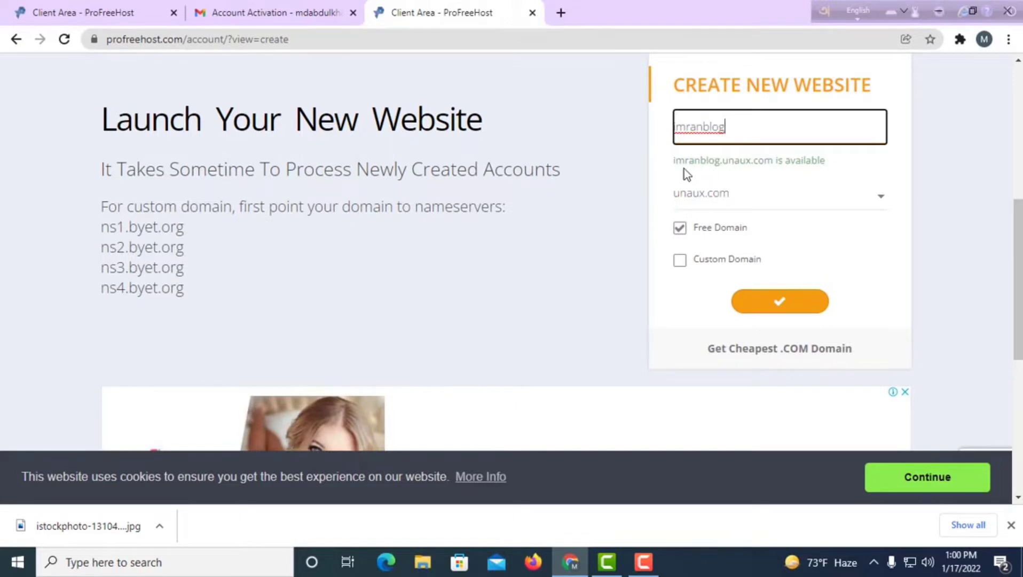
{"action": "left_click_drag", "start_coordinate": [673, 164], "coordinate": [773, 161]}
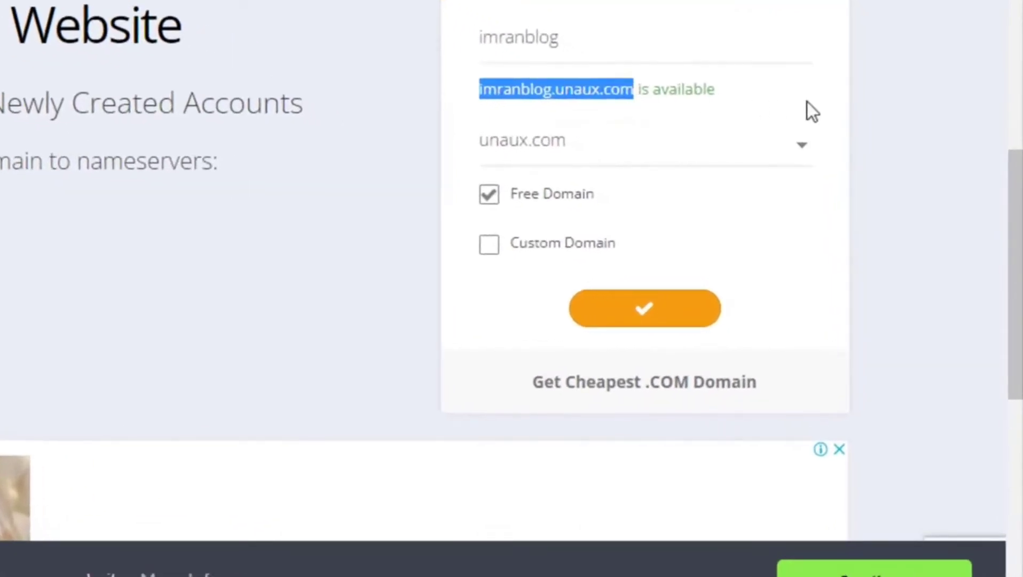
{"action": "left_click", "coordinate": [809, 107]}
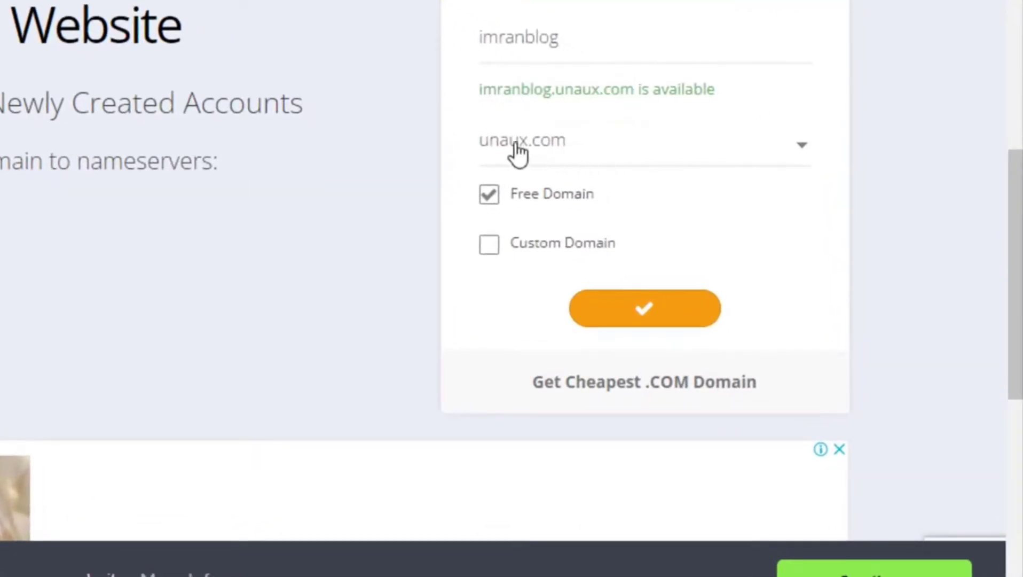
{"action": "left_click", "coordinate": [652, 152]}
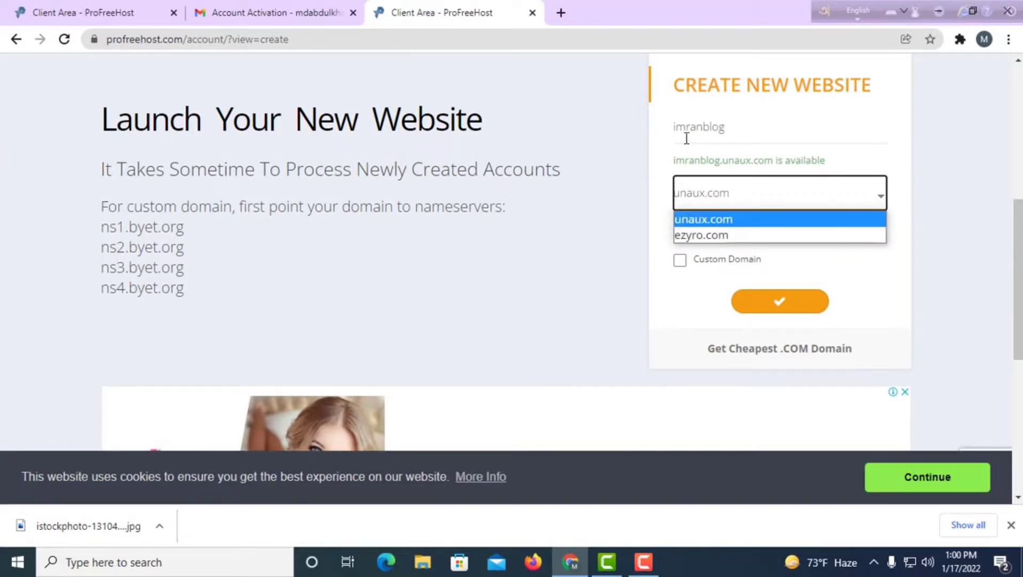
{"action": "left_click", "coordinate": [713, 240]}
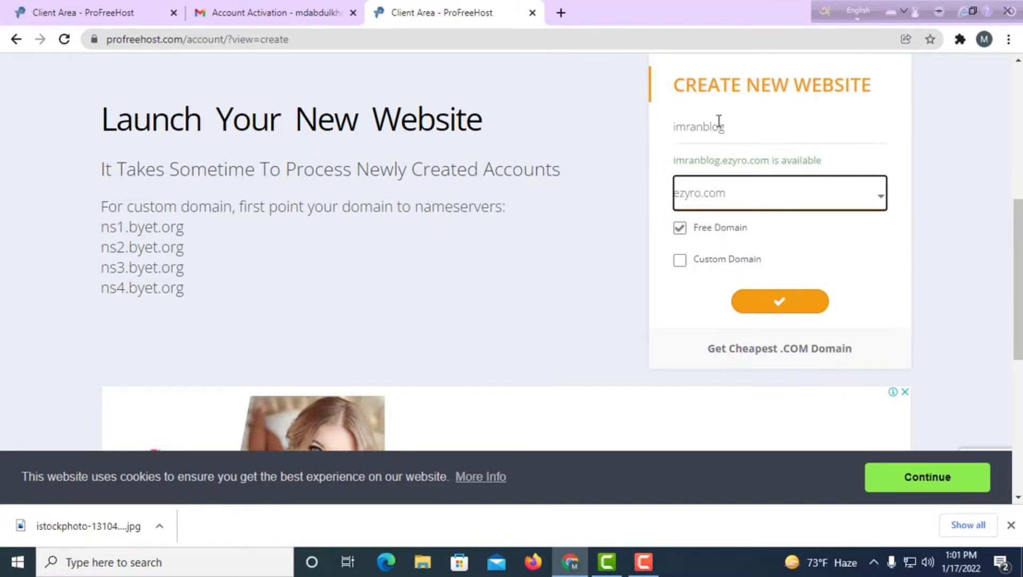
{"action": "left_click", "coordinate": [660, 207]}
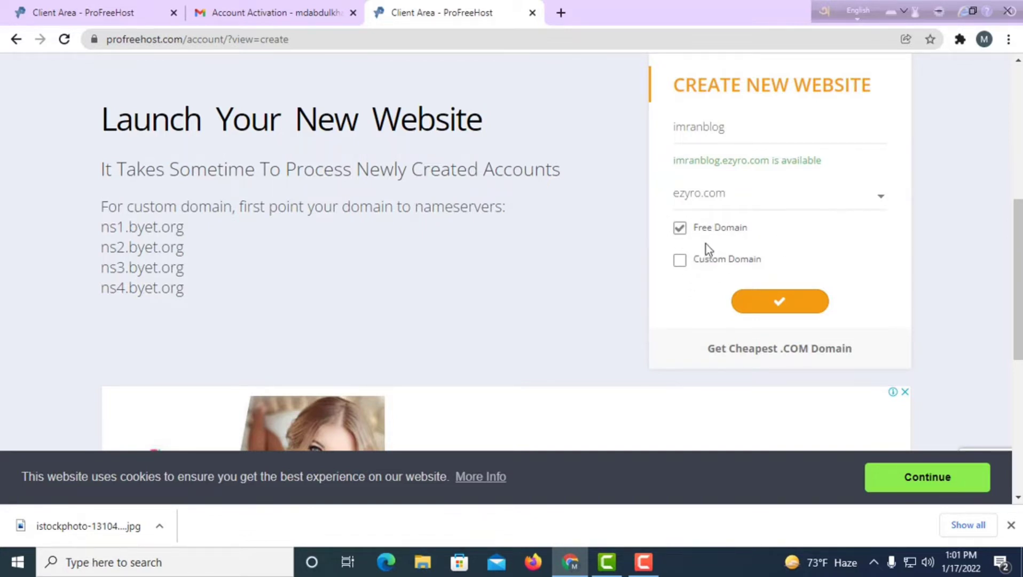
{"action": "left_click", "coordinate": [780, 308]}
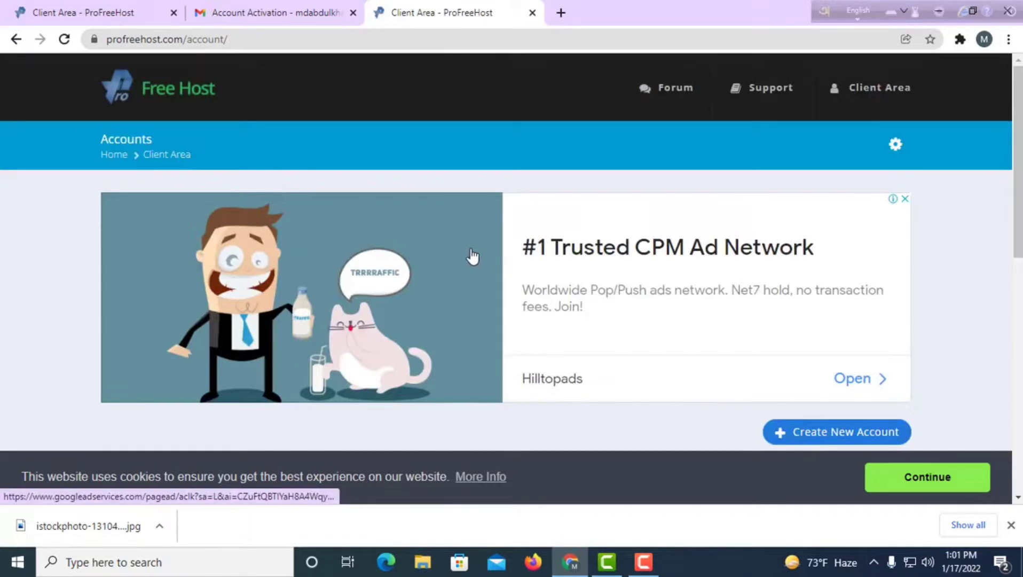
Open the imranblog.ezyro.com account's management page and launch its Control Panel in a new tab.
{"action": "scroll", "coordinate": [472, 256], "scroll_direction": "down", "scroll_amount": 3}
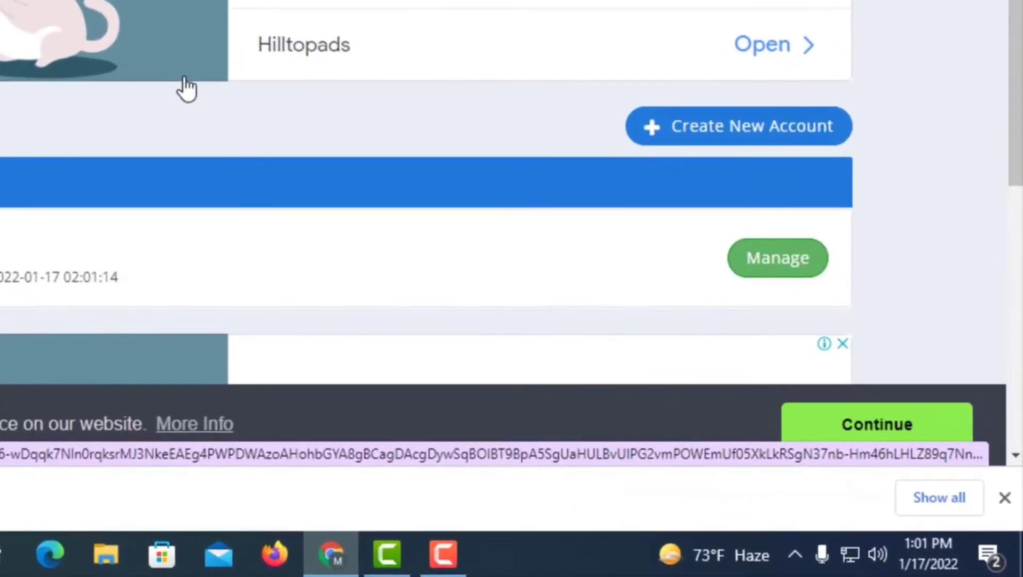
{"action": "scroll", "coordinate": [190, 91], "scroll_direction": "down", "scroll_amount": 6}
{"action": "scroll", "coordinate": [214, 107], "scroll_direction": "up", "scroll_amount": 6}
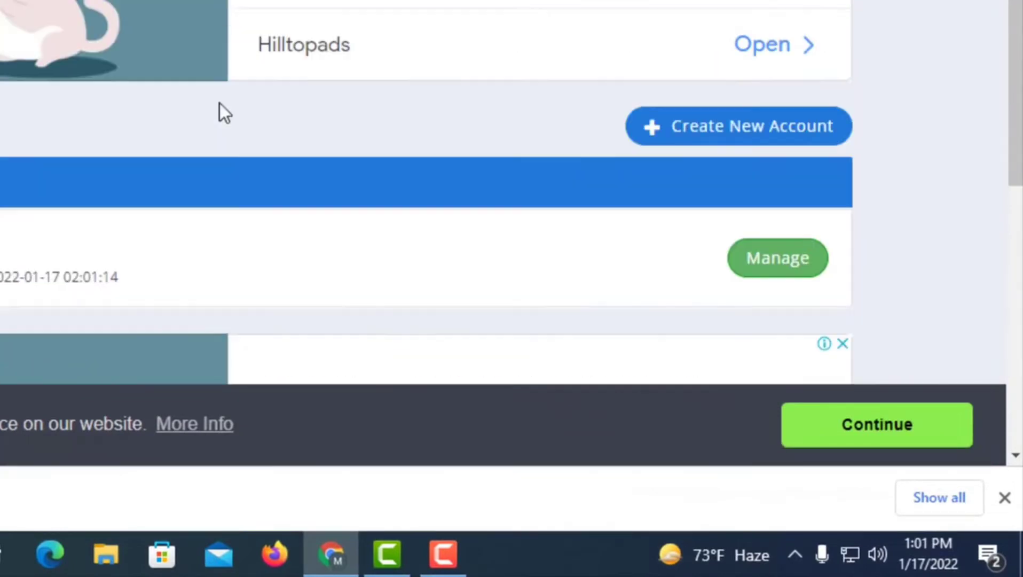
{"action": "scroll", "coordinate": [220, 103], "scroll_direction": "up", "scroll_amount": 3}
{"action": "scroll", "coordinate": [706, 77], "scroll_direction": "down", "scroll_amount": 5}
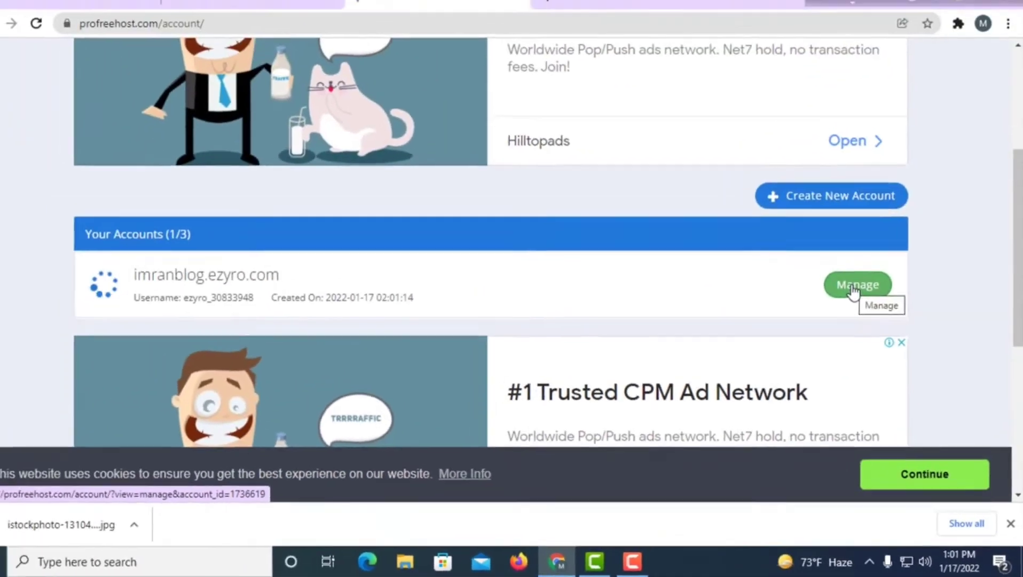
{"action": "left_click", "coordinate": [772, 158]}
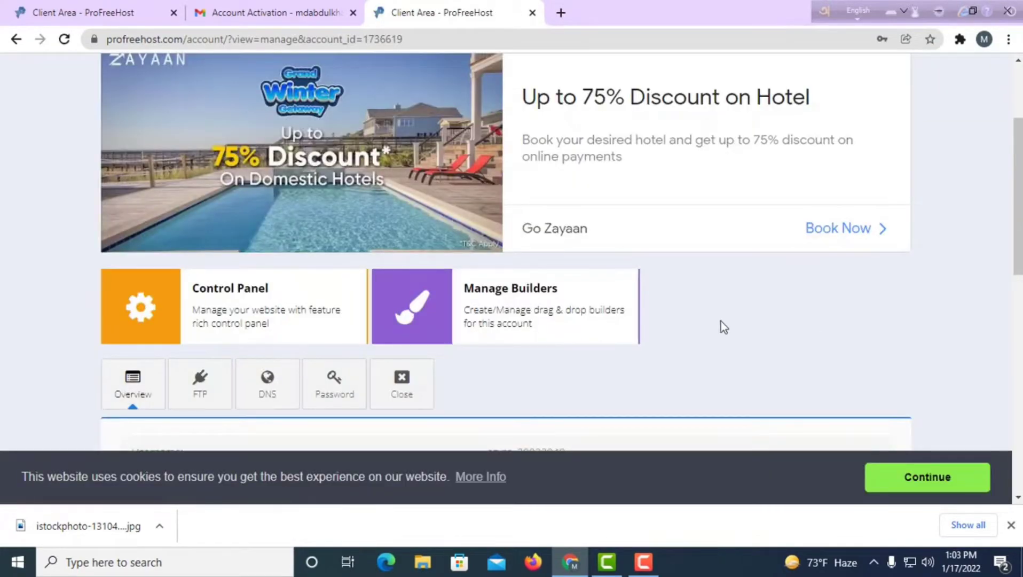
{"action": "scroll", "coordinate": [721, 324], "scroll_direction": "up", "scroll_amount": 3}
{"action": "scroll", "coordinate": [541, 327], "scroll_direction": "down", "scroll_amount": 7}
{"action": "scroll", "coordinate": [499, 319], "scroll_direction": "up", "scroll_amount": 1}
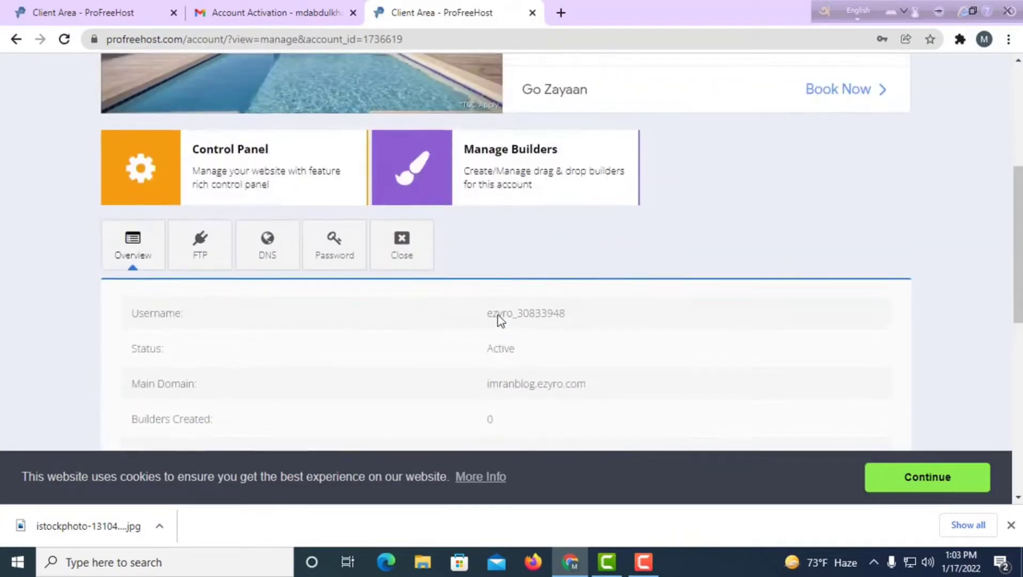
{"action": "scroll", "coordinate": [497, 319], "scroll_direction": "up", "scroll_amount": 5}
{"action": "scroll", "coordinate": [240, 176], "scroll_direction": "down", "scroll_amount": 5}
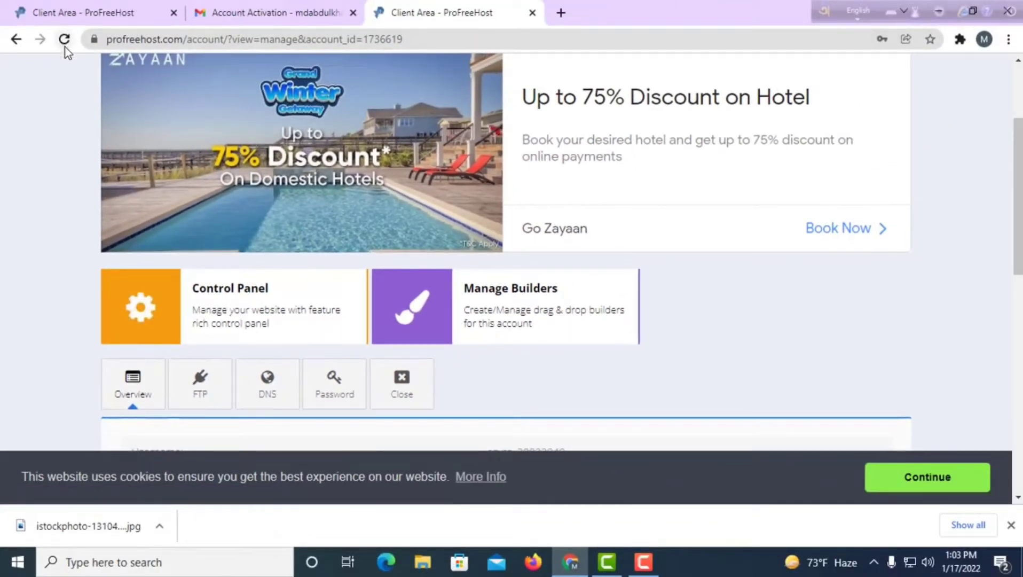
{"action": "left_click", "coordinate": [220, 298]}
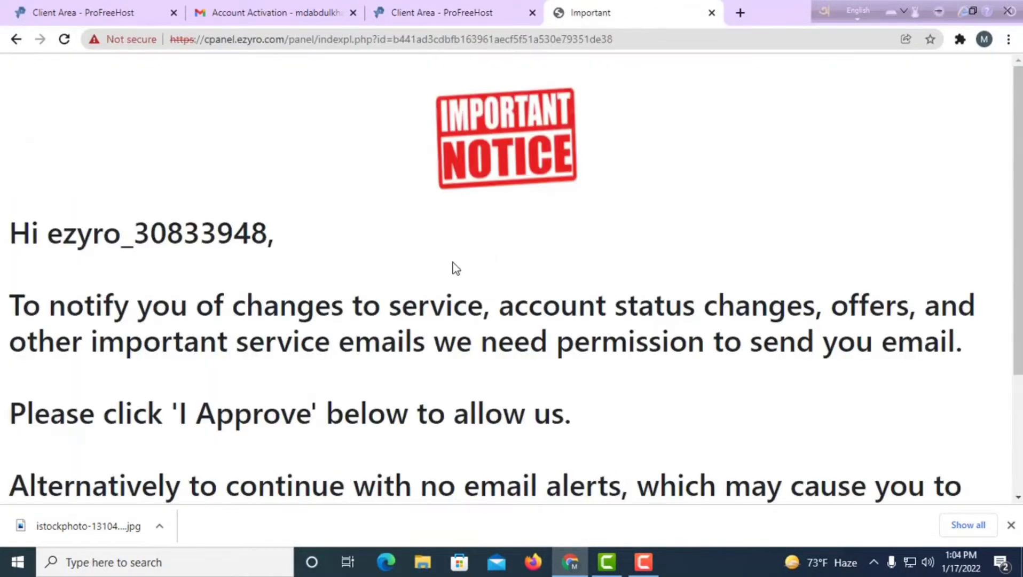
Approve the Important Notice so ProFreeHost may send service e-mails.
{"action": "scroll", "coordinate": [398, 281], "scroll_direction": "down", "scroll_amount": 1}
{"action": "scroll", "coordinate": [398, 281], "scroll_direction": "down", "scroll_amount": 2}
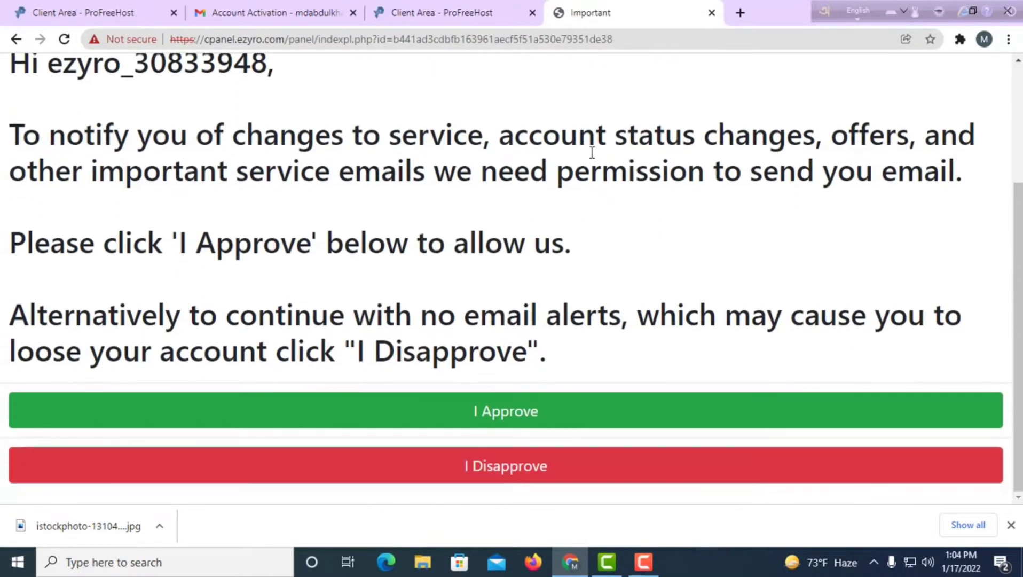
{"action": "scroll", "coordinate": [567, 249], "scroll_direction": "up", "scroll_amount": 3}
{"action": "scroll", "coordinate": [519, 319], "scroll_direction": "down", "scroll_amount": 3}
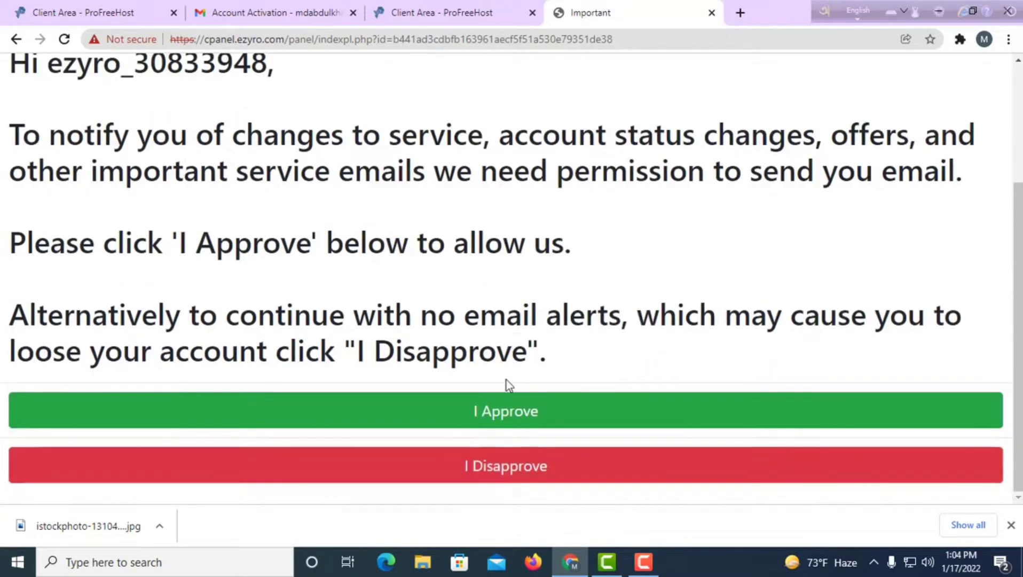
{"action": "left_click", "coordinate": [501, 415]}
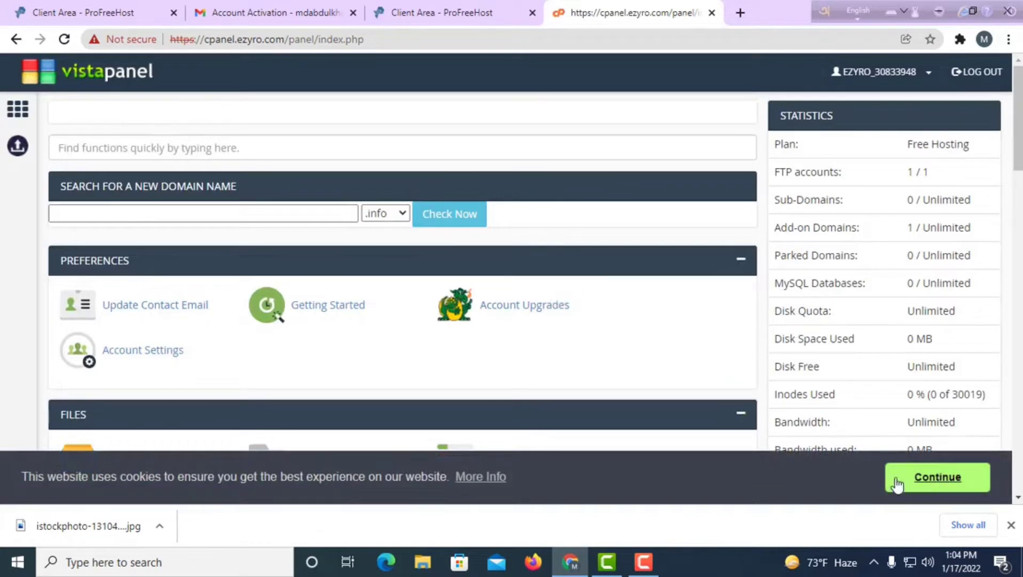
{"action": "scroll", "coordinate": [404, 389], "scroll_direction": "down", "scroll_amount": 8}
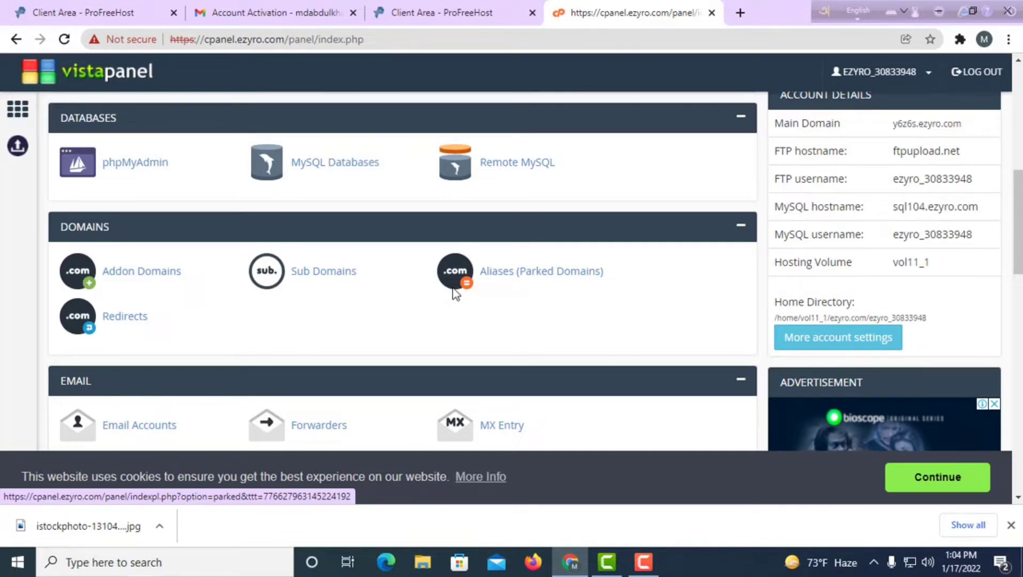
{"action": "scroll", "coordinate": [578, 196], "scroll_direction": "up", "scroll_amount": 7}
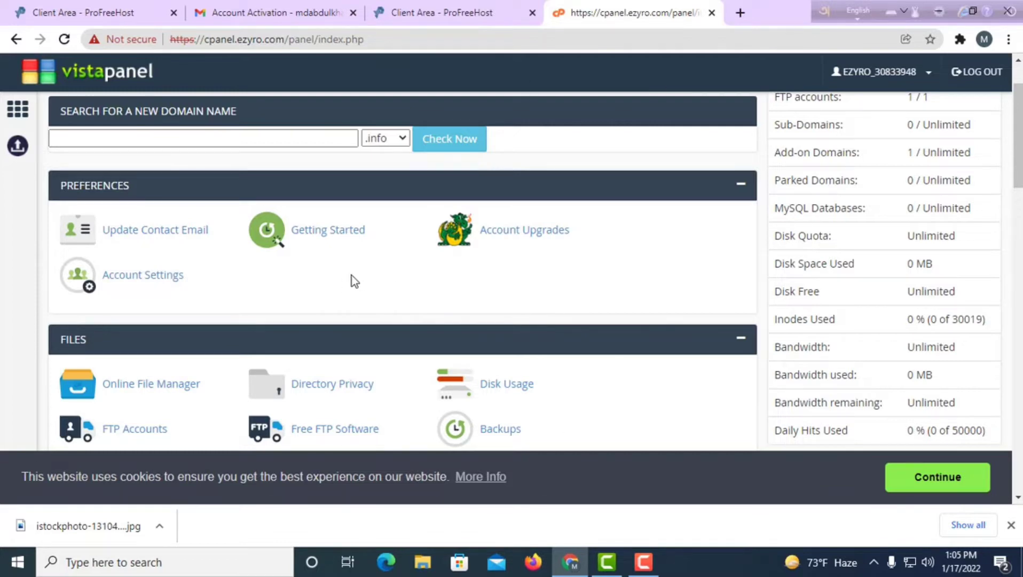
{"action": "scroll", "coordinate": [352, 276], "scroll_direction": "down", "scroll_amount": 13}
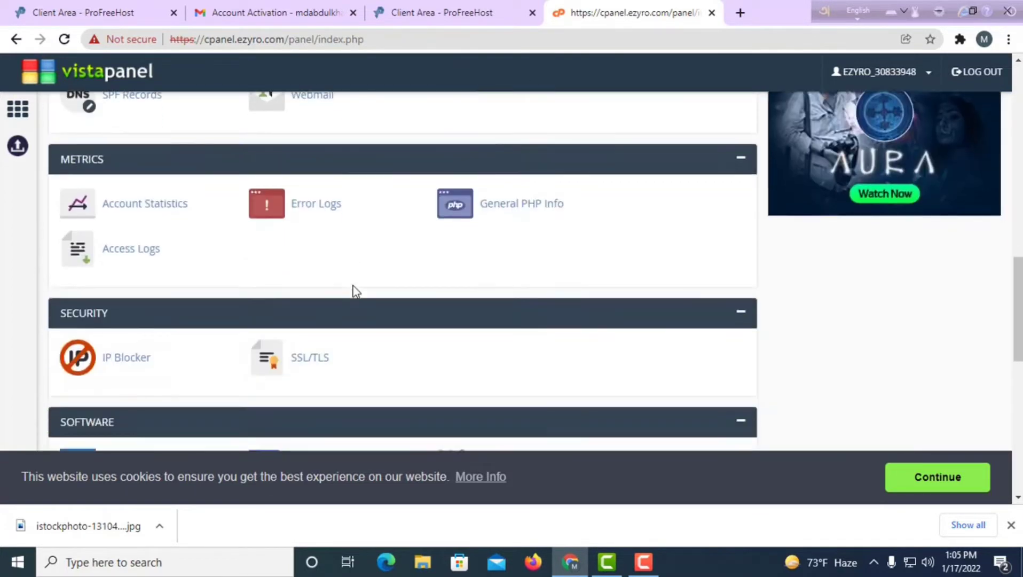
{"action": "scroll", "coordinate": [354, 291], "scroll_direction": "down", "scroll_amount": 5}
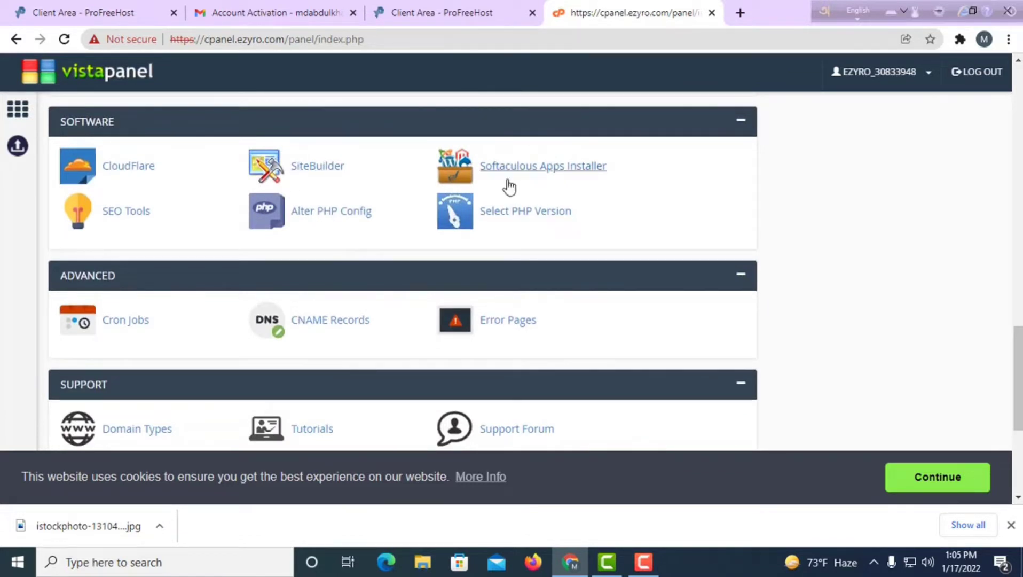
Launch Softaculous Apps Installer and browse its Top Scripts list, including WordPress.
{"action": "left_click", "coordinate": [562, 176]}
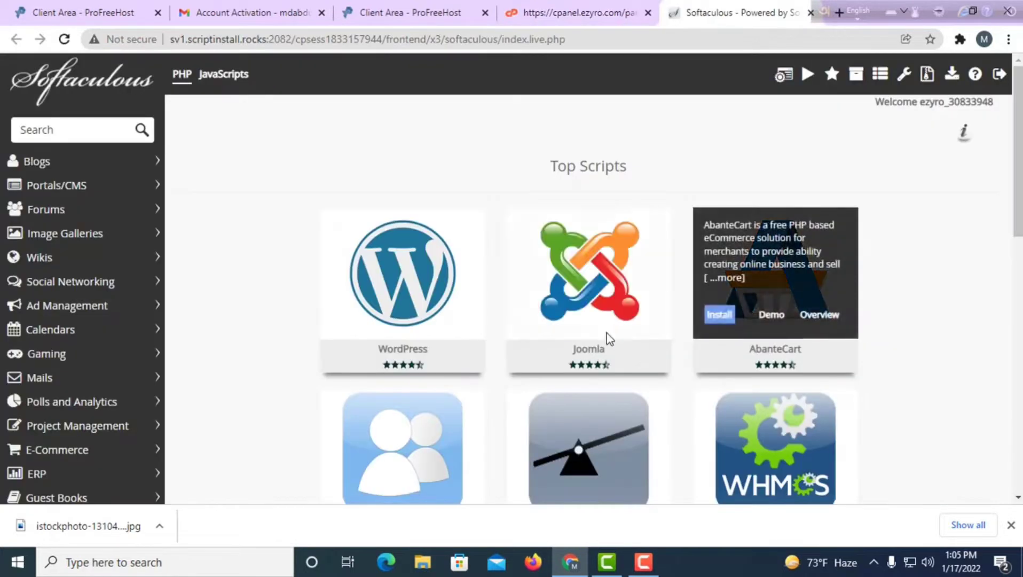
{"action": "scroll", "coordinate": [609, 336], "scroll_direction": "down", "scroll_amount": 10}
{"action": "scroll", "coordinate": [619, 332], "scroll_direction": "down", "scroll_amount": 2}
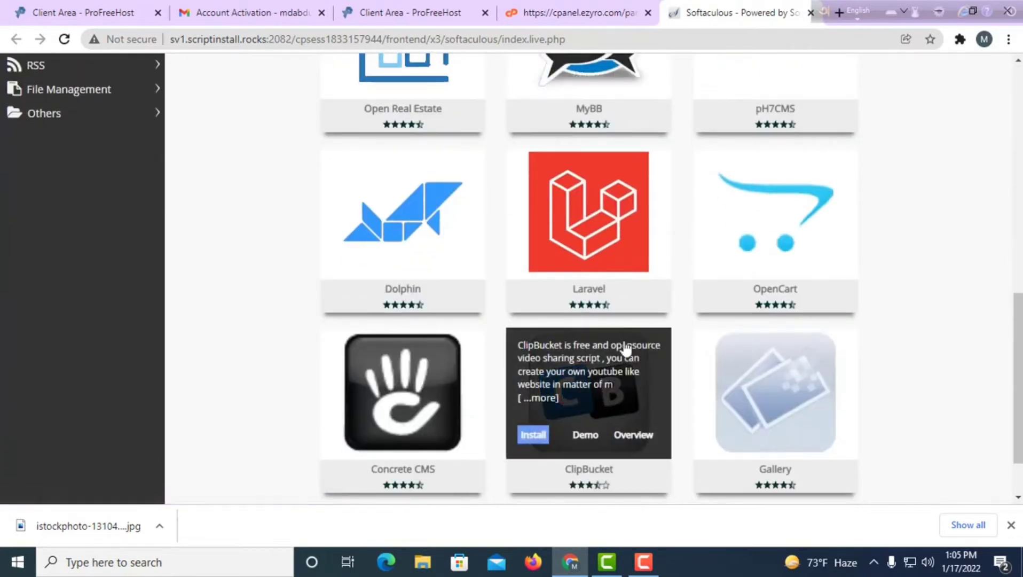
{"action": "scroll", "coordinate": [505, 363], "scroll_direction": "up", "scroll_amount": 10}
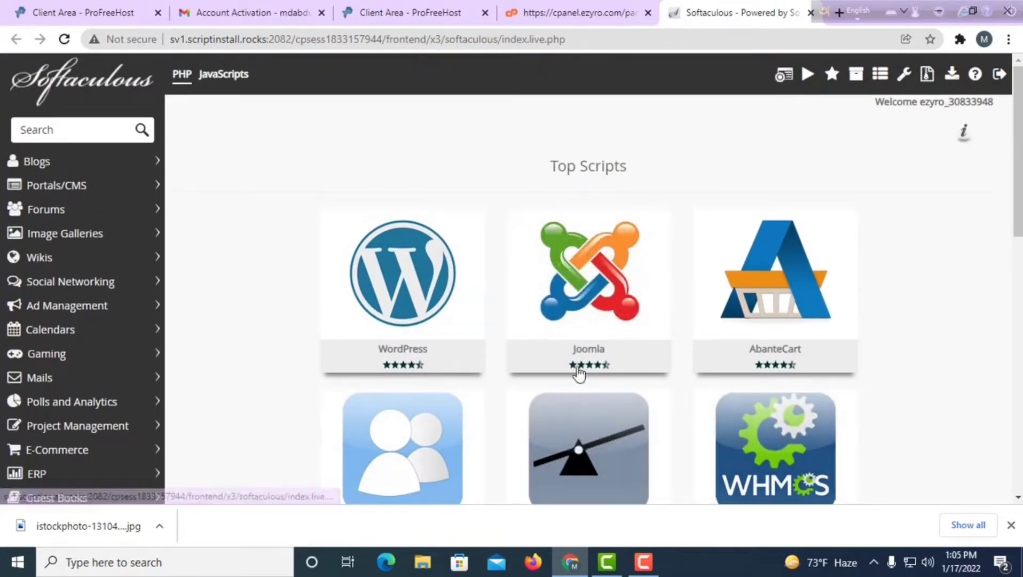
{"action": "mouse_move", "coordinate": [395, 319]}
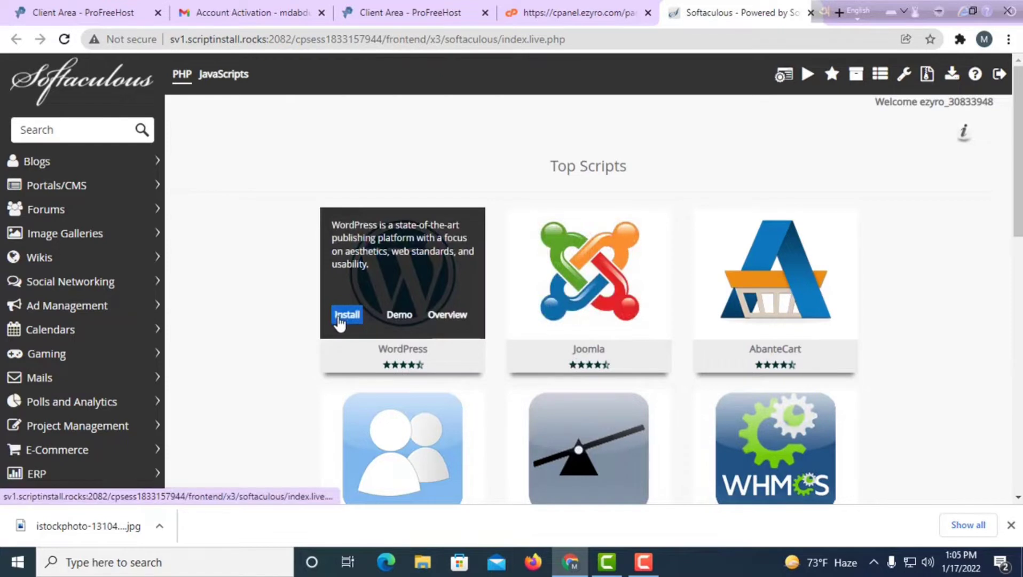
Begin the WordPress 5.8.3 install on imranblog.ezyro.com and set the description to 'Welcome to my site'.
{"action": "left_click", "coordinate": [338, 316]}
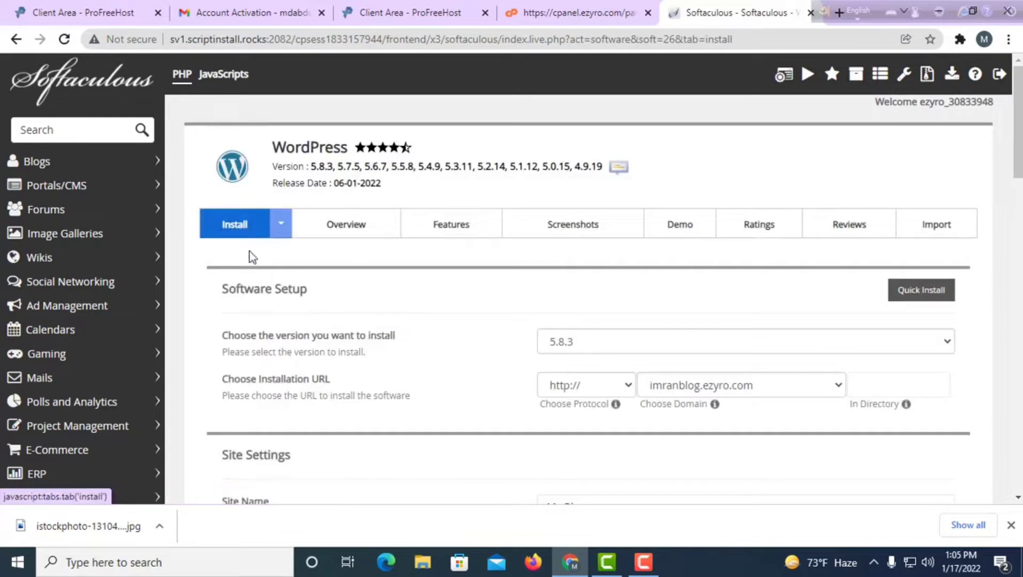
{"action": "scroll", "coordinate": [343, 348], "scroll_direction": "down", "scroll_amount": 1}
{"action": "scroll", "coordinate": [343, 348], "scroll_direction": "up", "scroll_amount": 1}
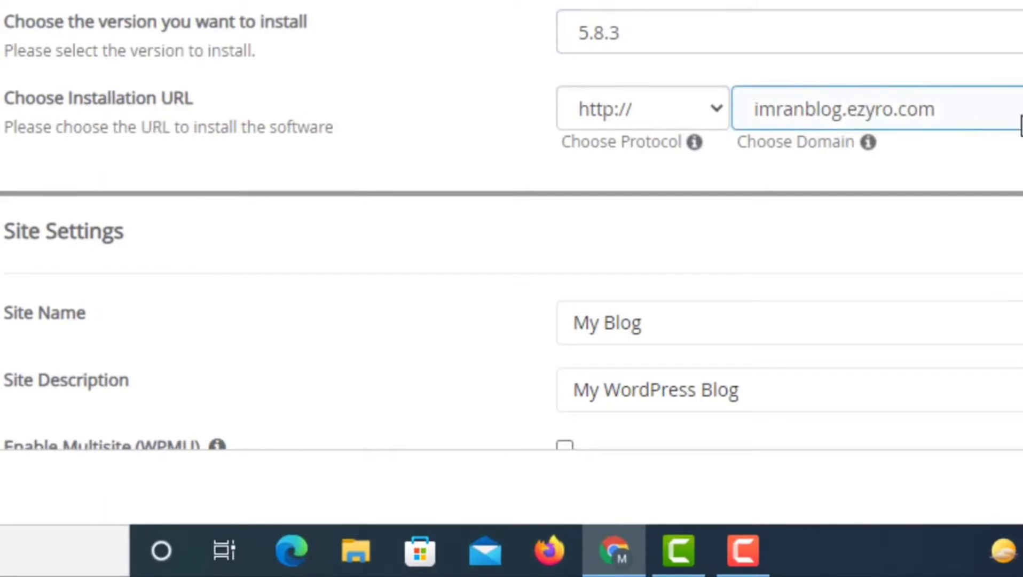
{"action": "left_click", "coordinate": [1015, 109]}
{"action": "left_click", "coordinate": [1015, 109]}
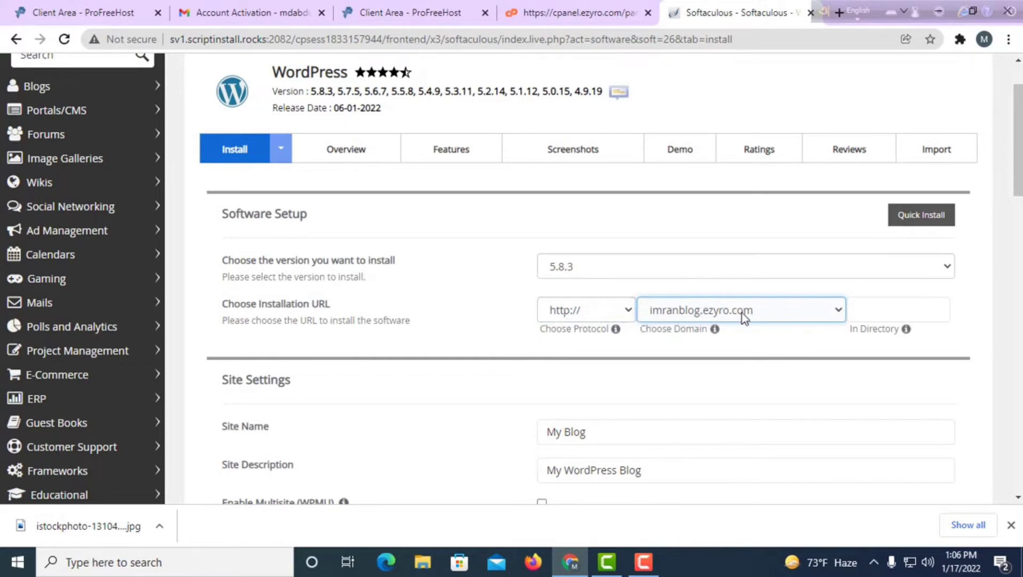
{"action": "scroll", "coordinate": [626, 380], "scroll_direction": "down", "scroll_amount": 3}
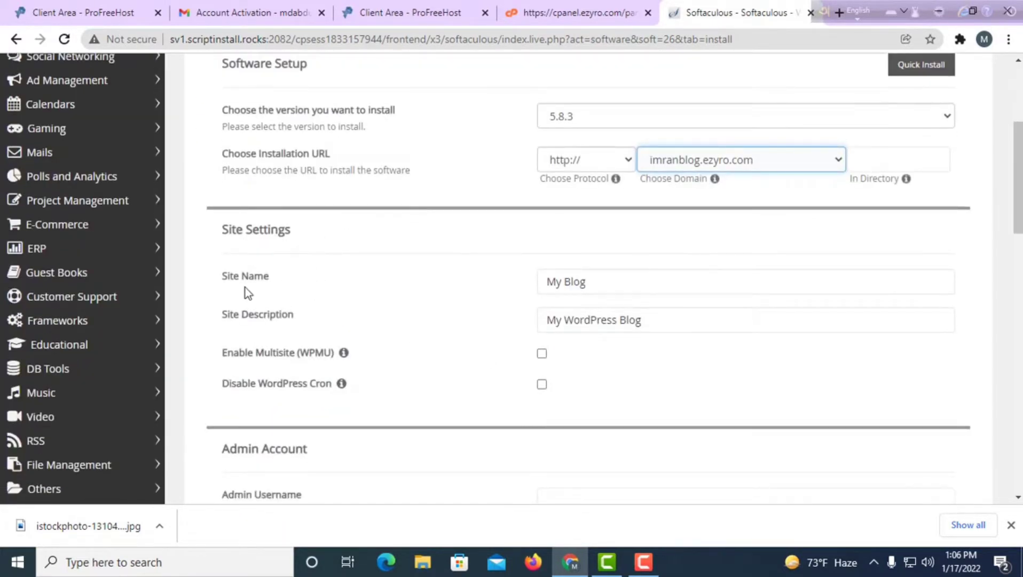
{"action": "left_click", "coordinate": [591, 287]}
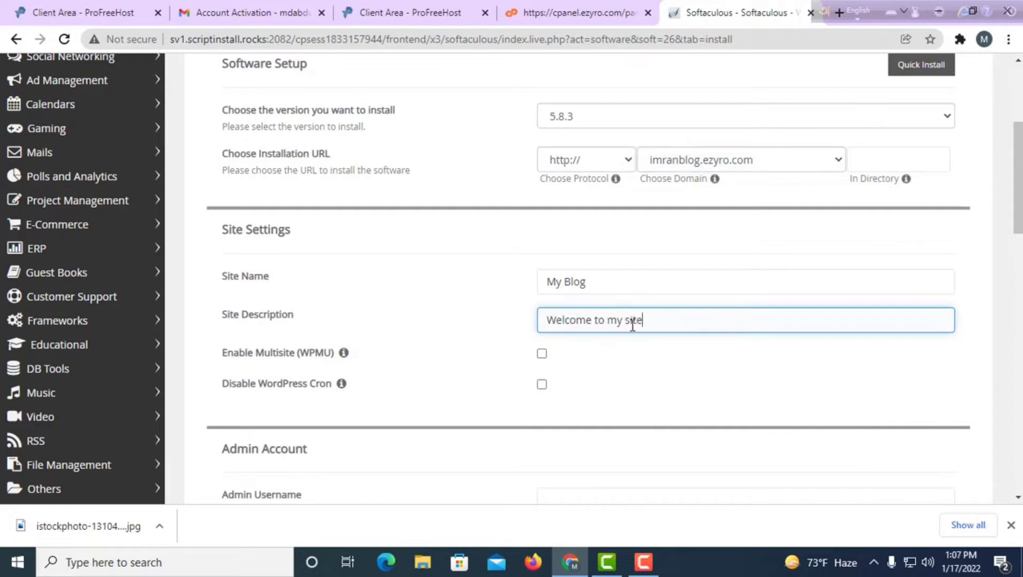
Replace the partly typed admin username with the chosen account username.
{"action": "scroll", "coordinate": [679, 345], "scroll_direction": "down", "scroll_amount": 3}
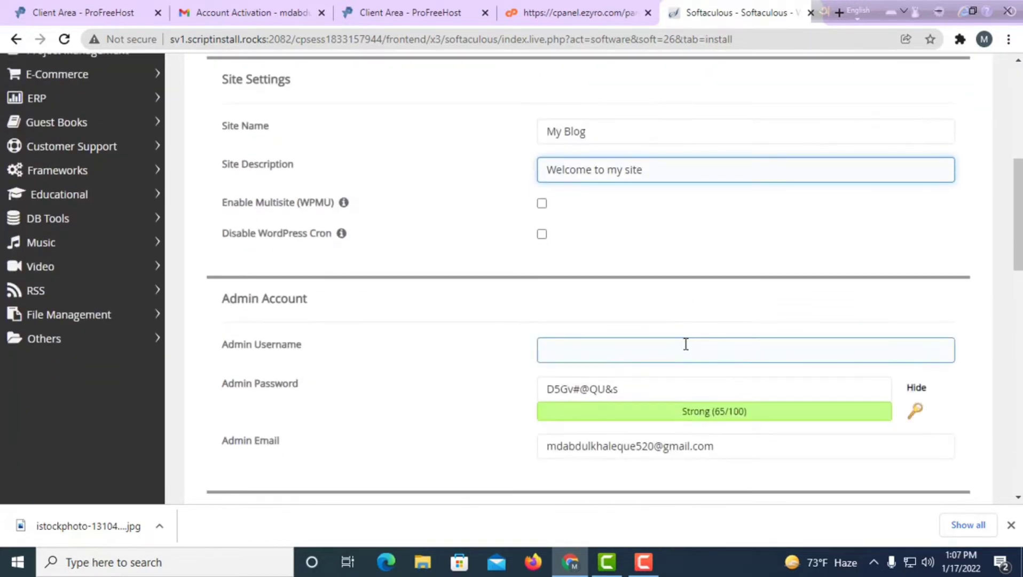
{"action": "scroll", "coordinate": [685, 344], "scroll_direction": "down", "scroll_amount": 3}
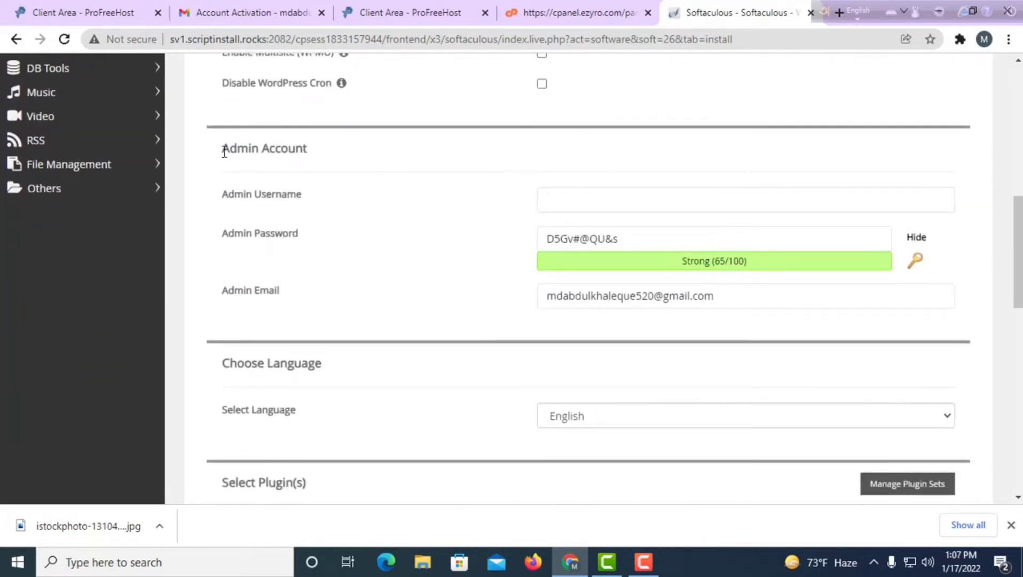
{"action": "left_click_drag", "start_coordinate": [224, 152], "coordinate": [313, 160]}
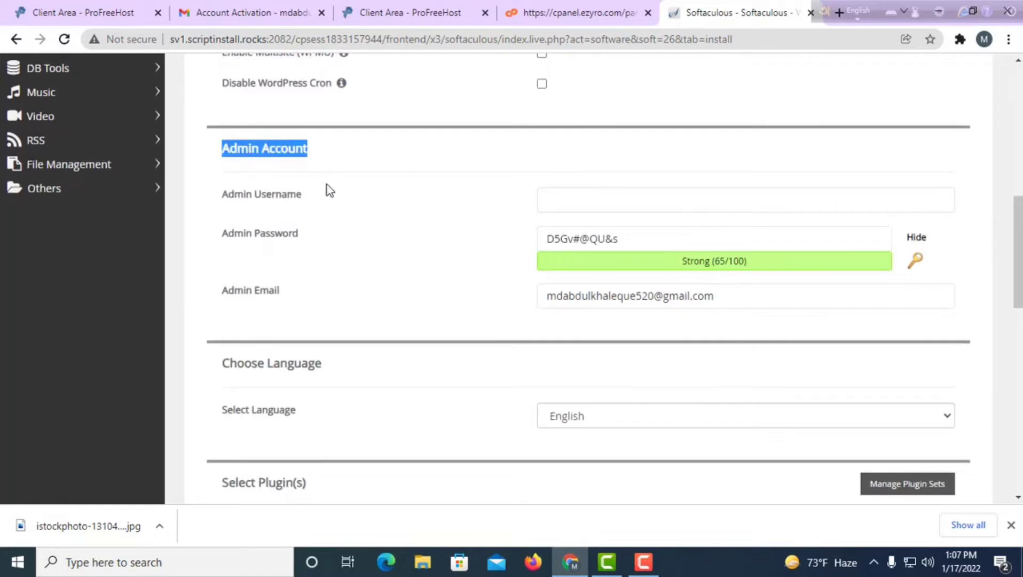
{"action": "left_click_drag", "start_coordinate": [562, 200], "coordinate": [495, 215]}
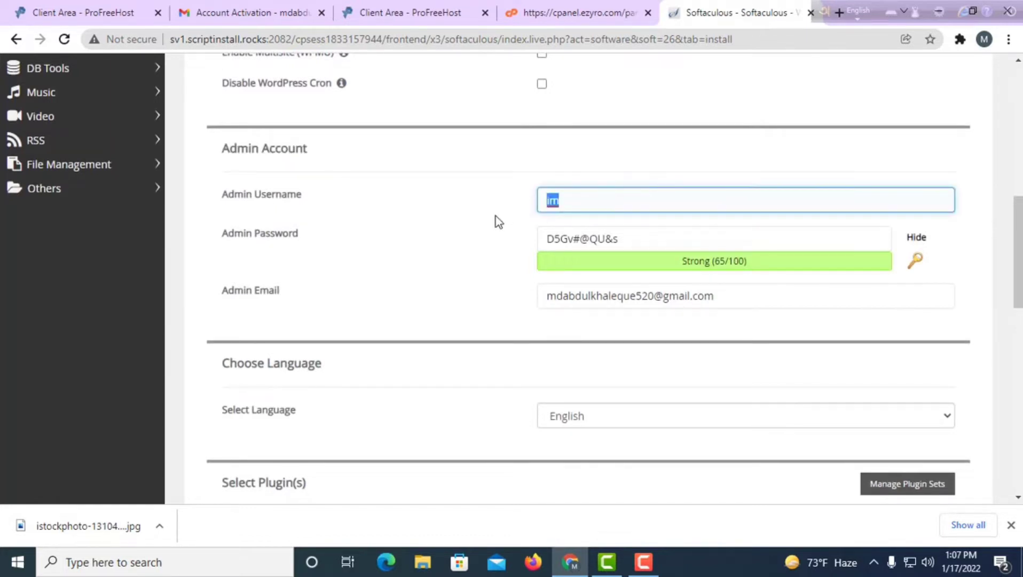
{"action": "key", "text": "BackSpace"}
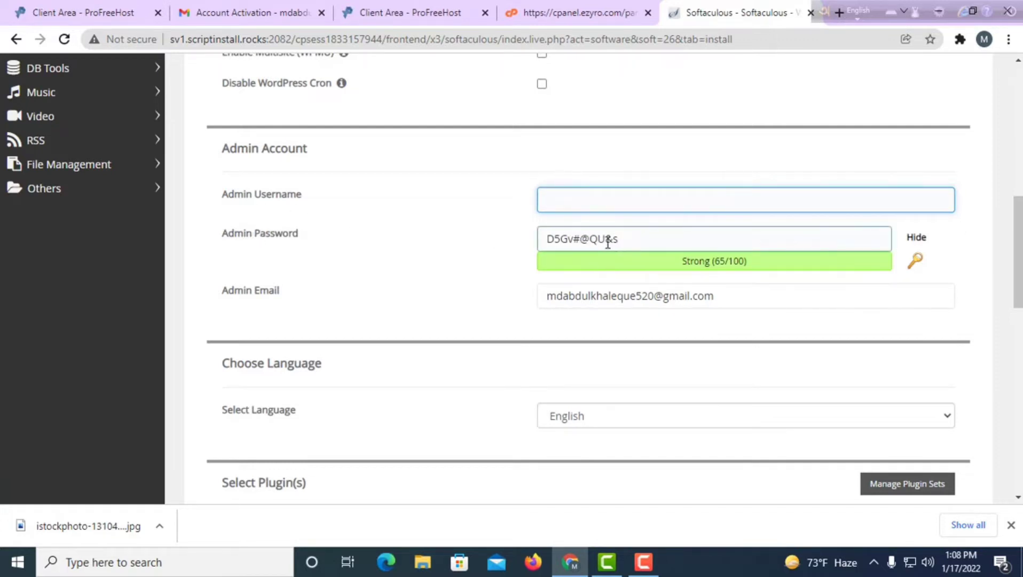
{"action": "type", "text": "im"}
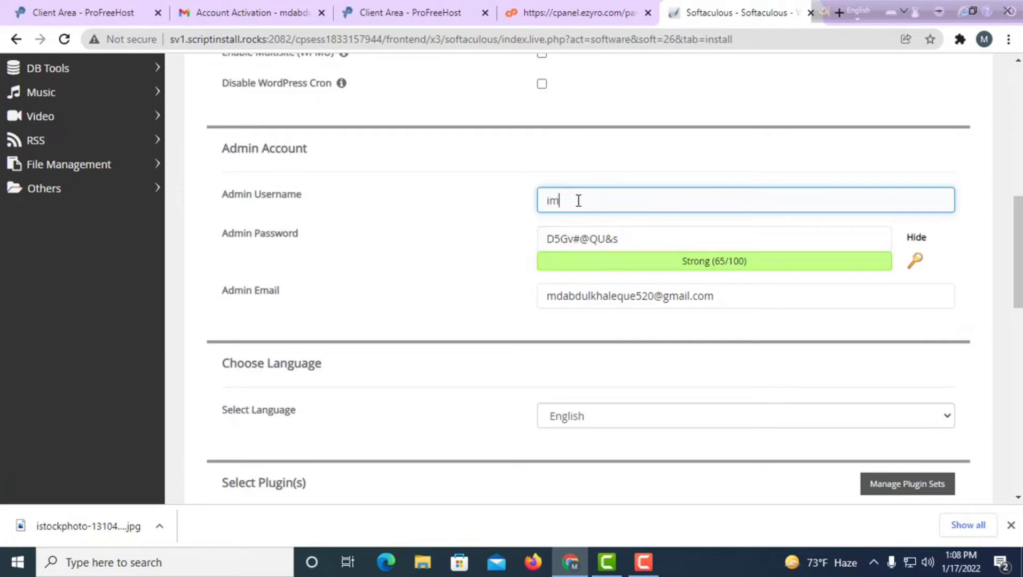
{"action": "type", "text": "ran2525"}
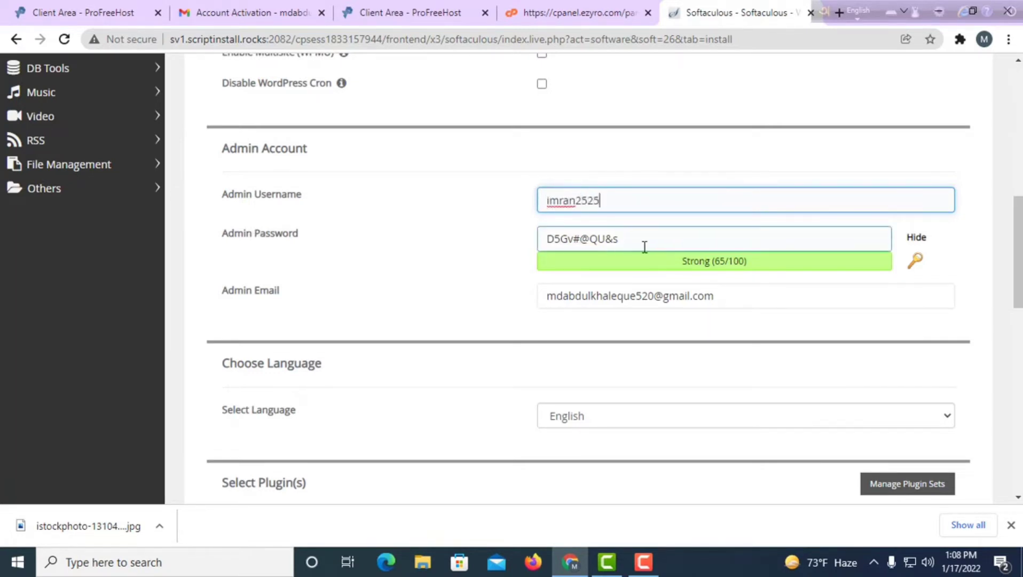
Scroll past the plugin and theme options and submit the WordPress installation.
{"action": "scroll", "coordinate": [677, 283], "scroll_direction": "down", "scroll_amount": 1}
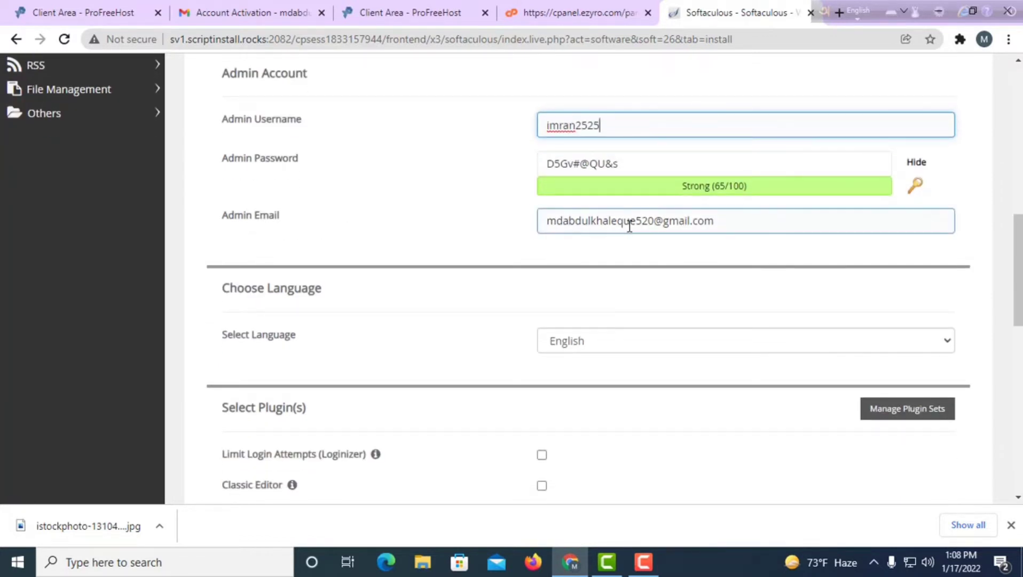
{"action": "scroll", "coordinate": [326, 383], "scroll_direction": "down", "scroll_amount": 4}
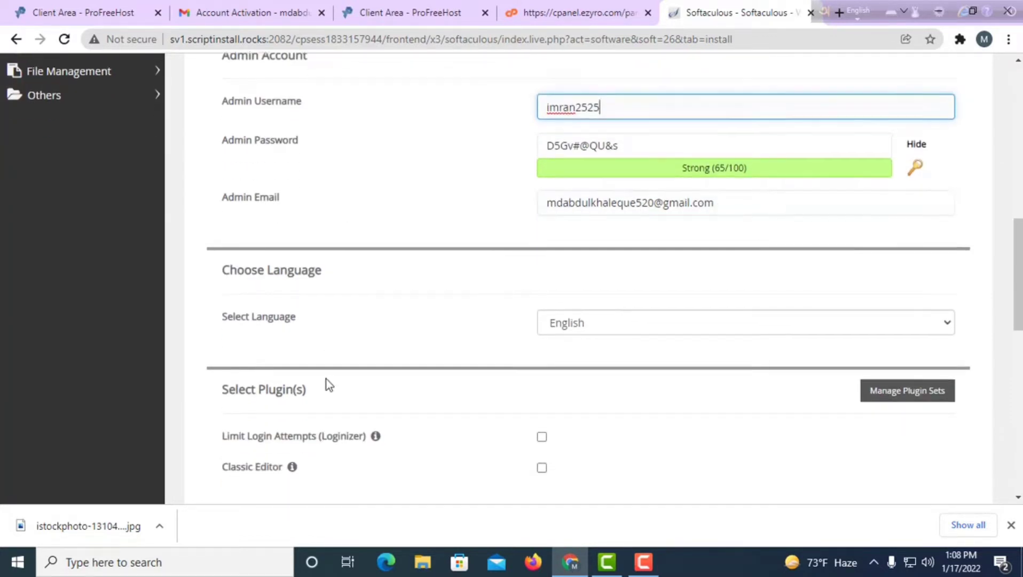
{"action": "scroll", "coordinate": [533, 336], "scroll_direction": "up", "scroll_amount": 1}
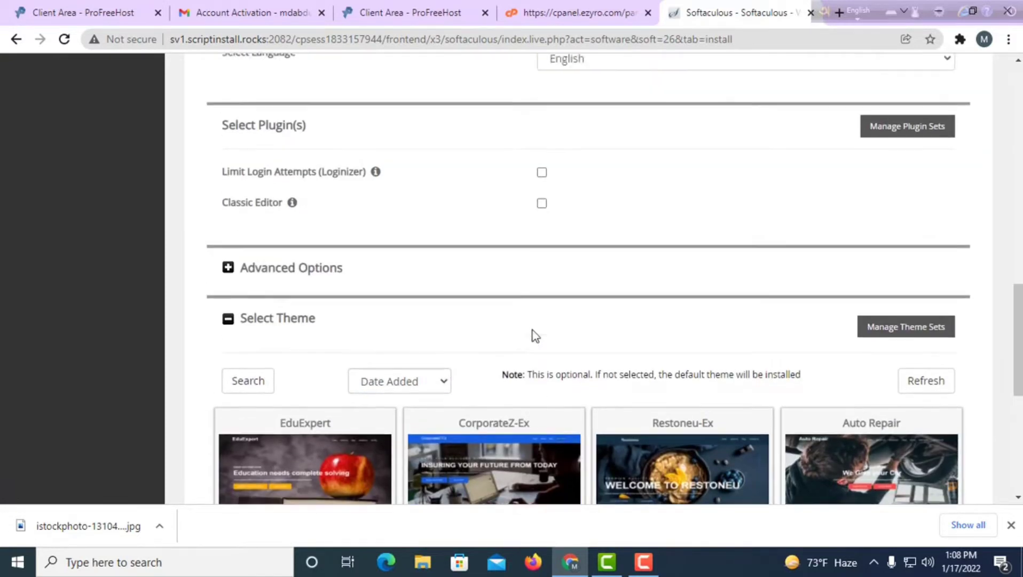
{"action": "scroll", "coordinate": [535, 339], "scroll_direction": "down", "scroll_amount": 5}
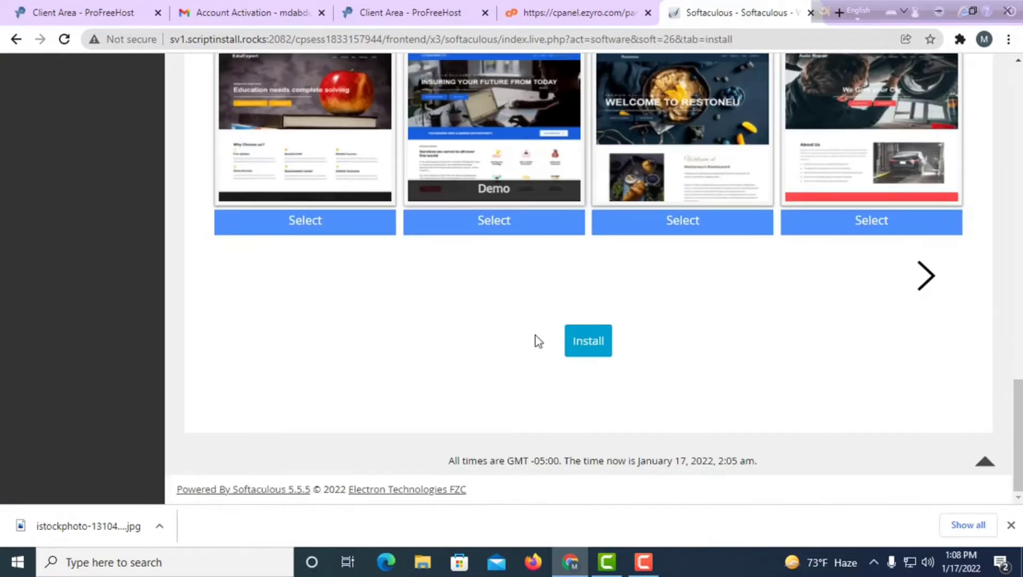
{"action": "left_click", "coordinate": [596, 347]}
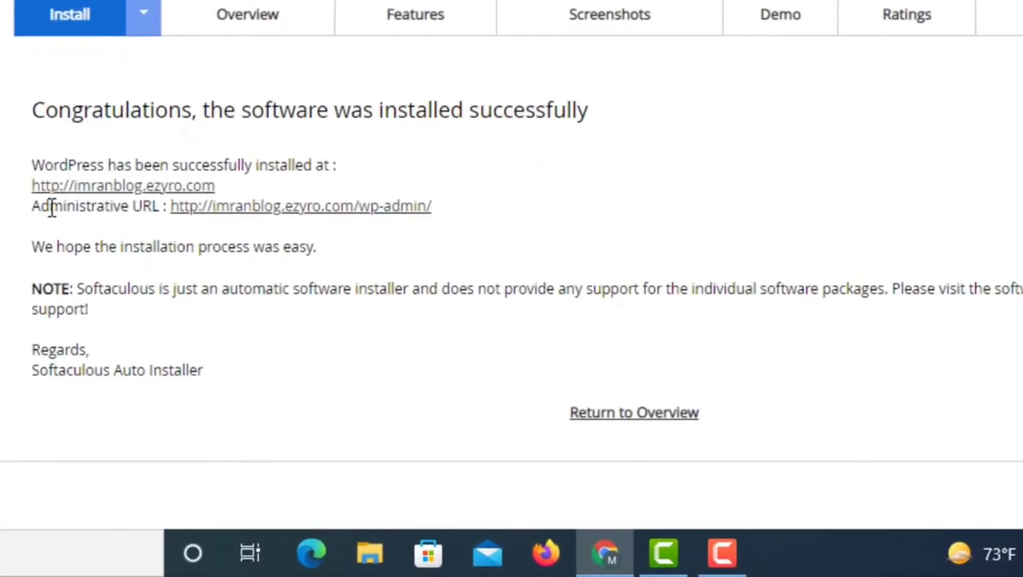
Highlight the wp-admin administrative URL listed for imranblog.ezyro.com on the installation success page.
{"action": "left_click_drag", "start_coordinate": [190, 319], "coordinate": [243, 320]}
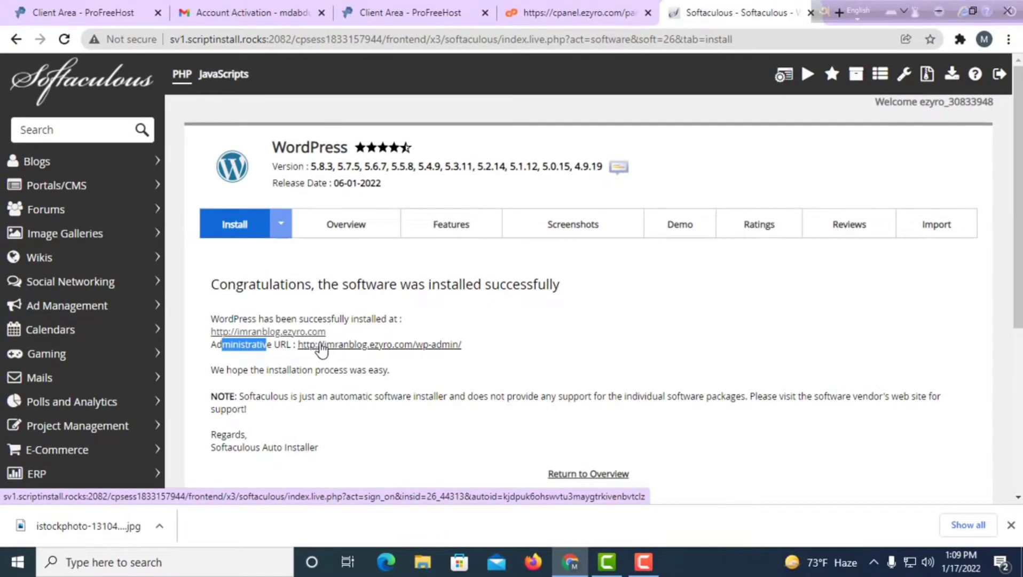
Follow the administrative URL, then return to the results and view the new blog's front page.
{"action": "left_click", "coordinate": [304, 349]}
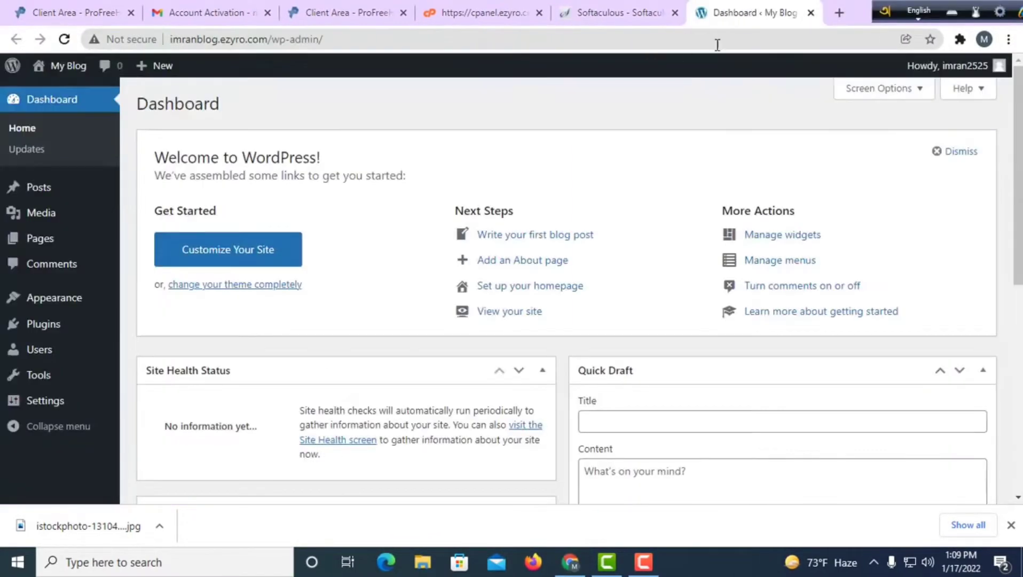
{"action": "scroll", "coordinate": [179, 173], "scroll_direction": "down", "scroll_amount": 8}
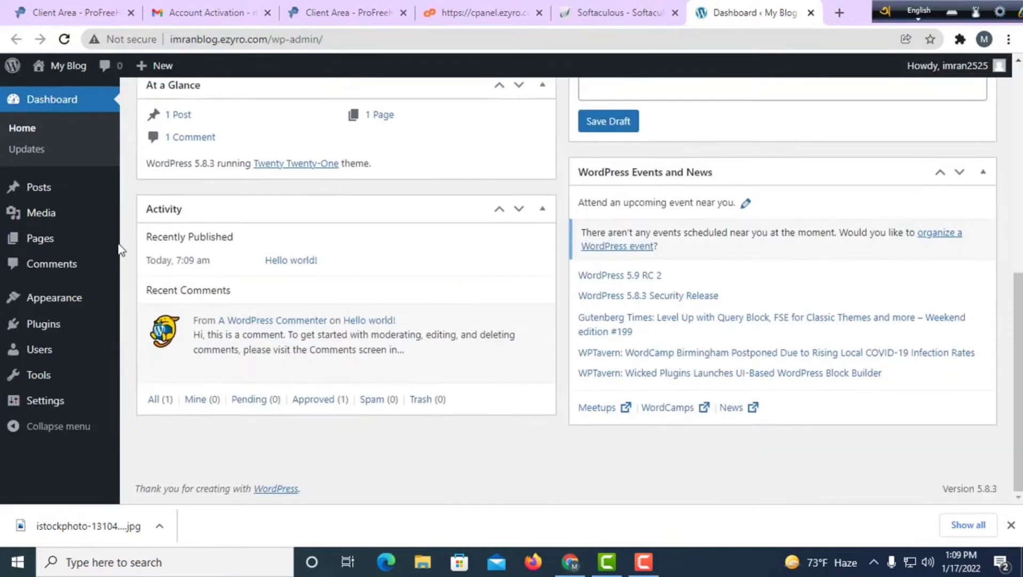
{"action": "scroll", "coordinate": [550, 339], "scroll_direction": "up", "scroll_amount": 7}
{"action": "scroll", "coordinate": [551, 339], "scroll_direction": "up", "scroll_amount": 1}
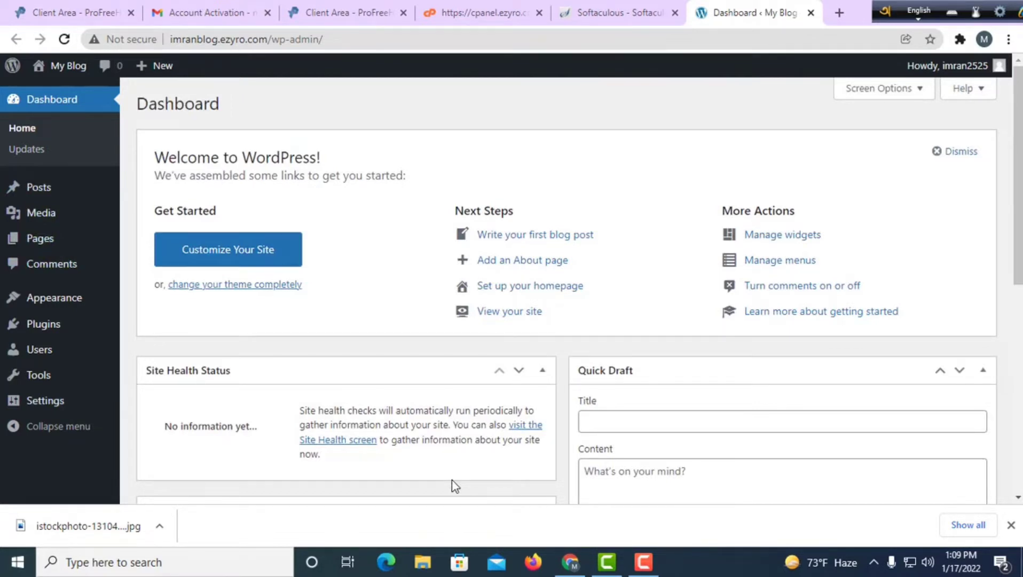
{"action": "left_click", "coordinate": [633, 12]}
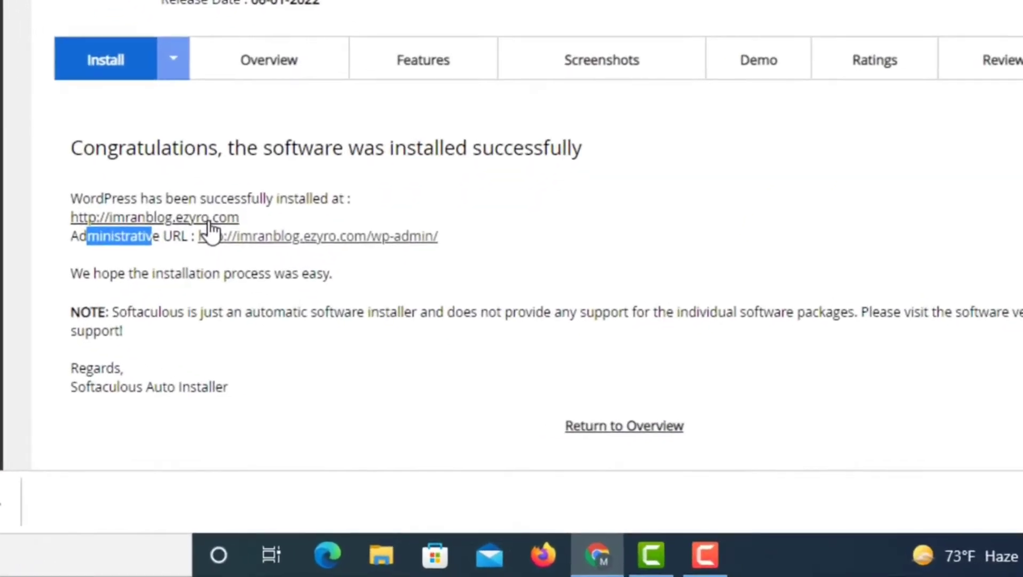
{"action": "left_click", "coordinate": [303, 335]}
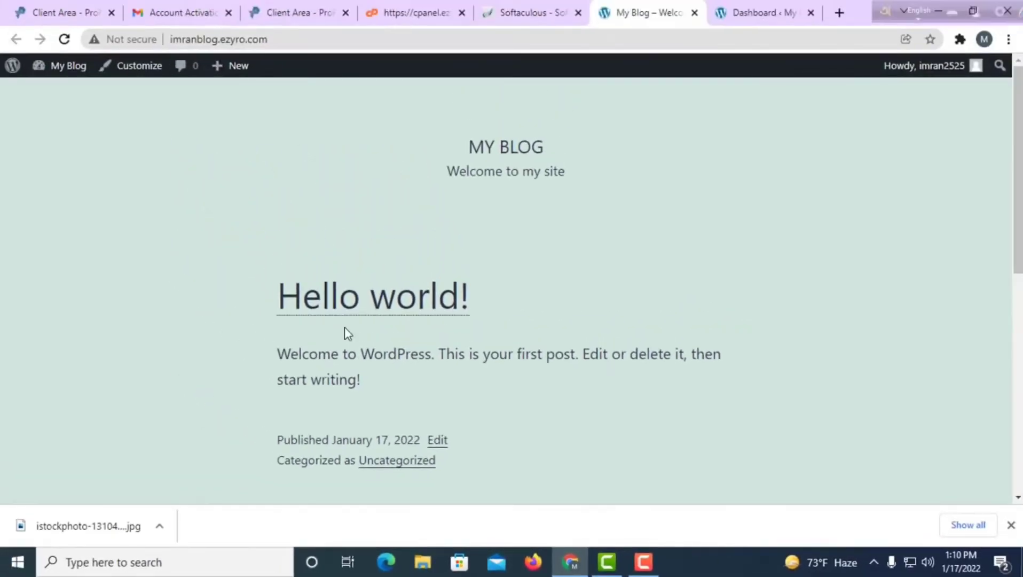
{"action": "scroll", "coordinate": [347, 331], "scroll_direction": "down", "scroll_amount": 5}
{"action": "scroll", "coordinate": [350, 338], "scroll_direction": "up", "scroll_amount": 5}
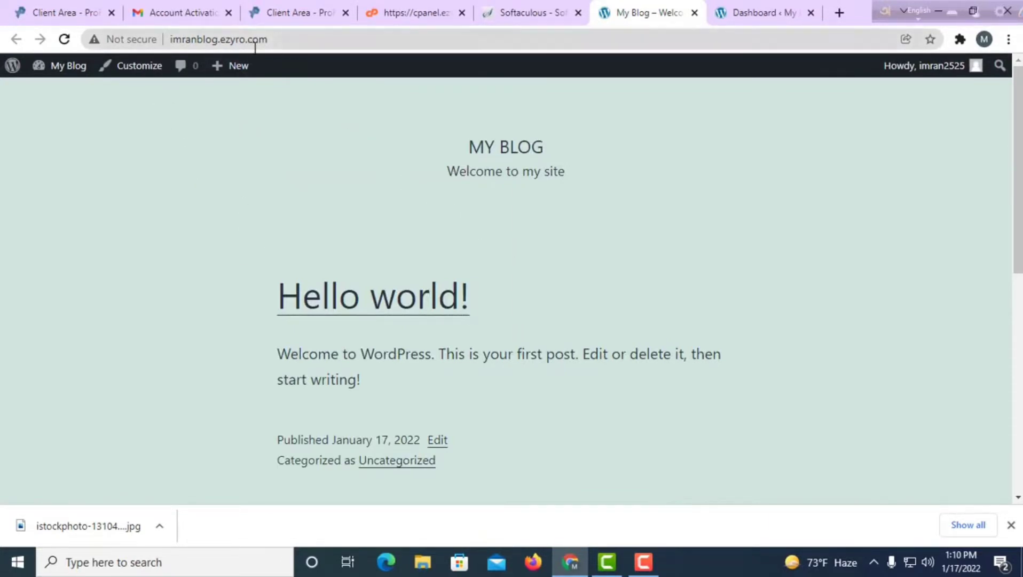
Append /wp-admin to the imranblog.ezyro.com address and load the WordPress Dashboard.
{"action": "left_click", "coordinate": [281, 40]}
{"action": "left_click", "coordinate": [281, 40]}
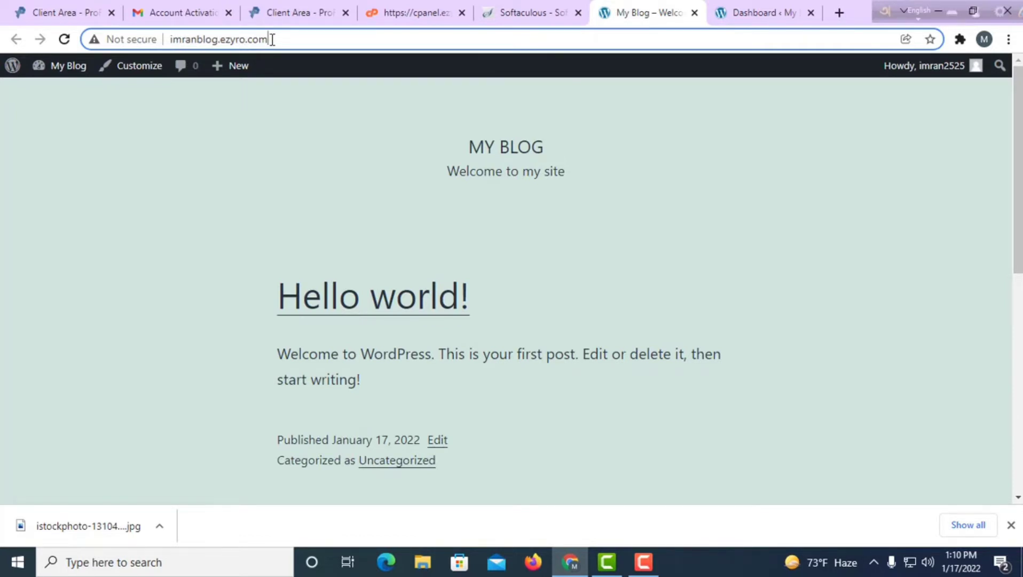
{"action": "type", "text": "/"}
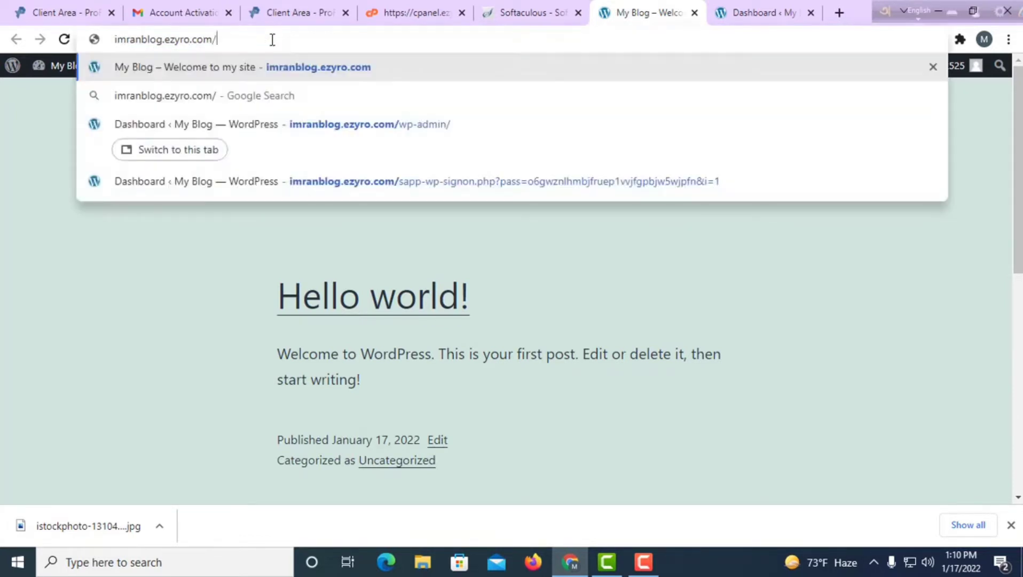
{"action": "type", "text": "wp-"}
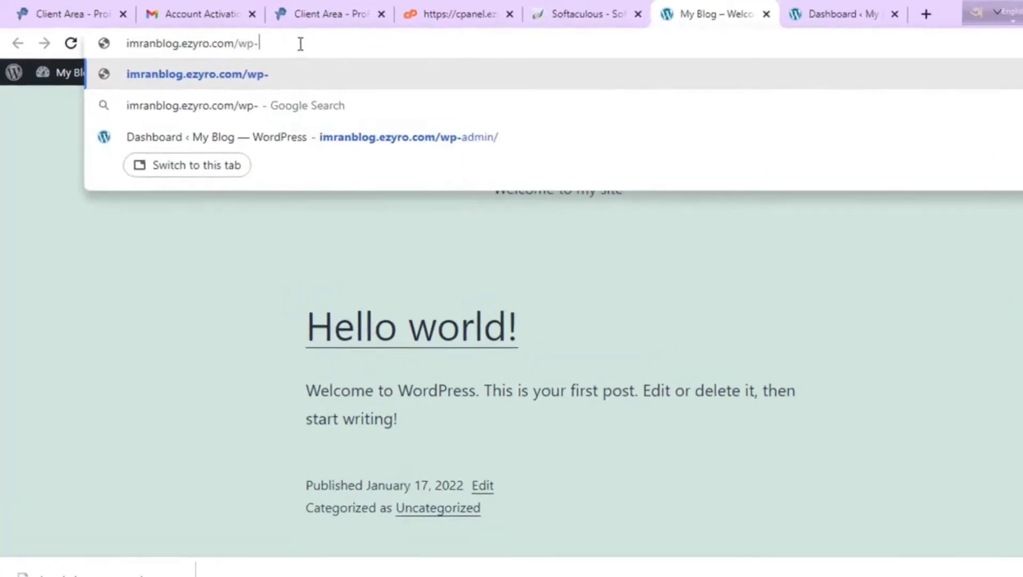
{"action": "type", "text": "admin"}
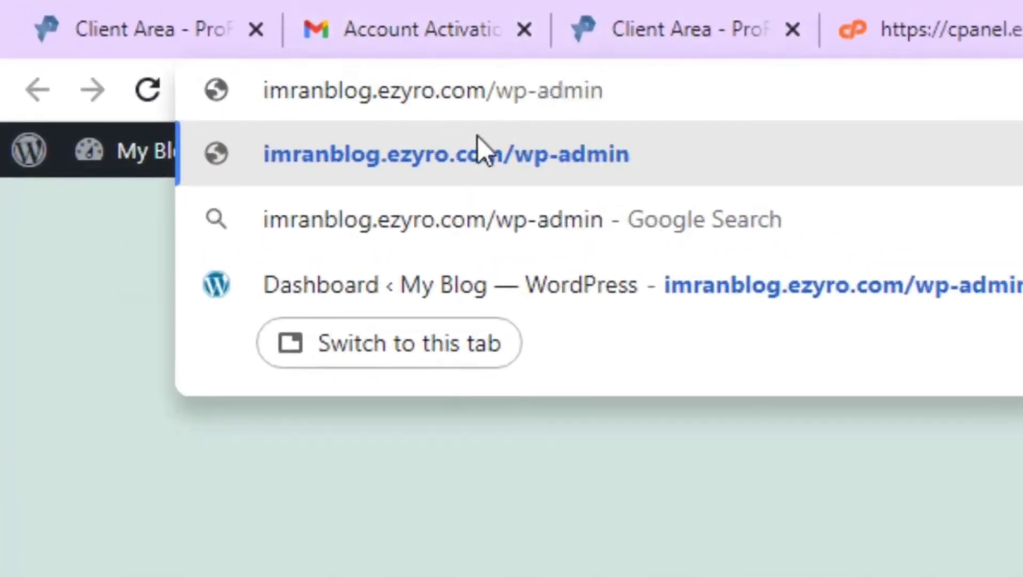
{"action": "left_click", "coordinate": [490, 159]}
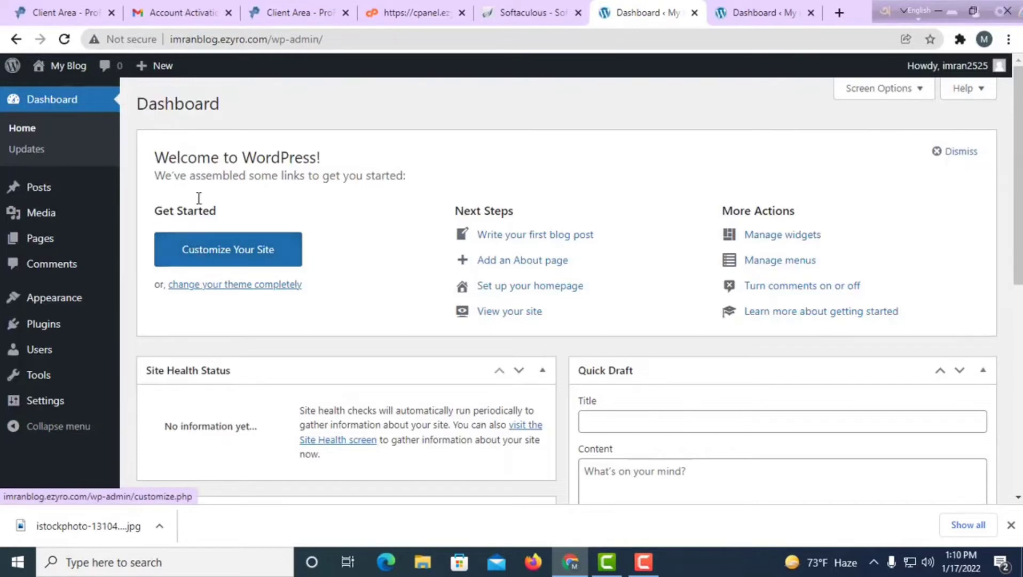
Go to Appearance > Themes to view the installed themes.
{"action": "scroll", "coordinate": [214, 219], "scroll_direction": "down", "scroll_amount": 3}
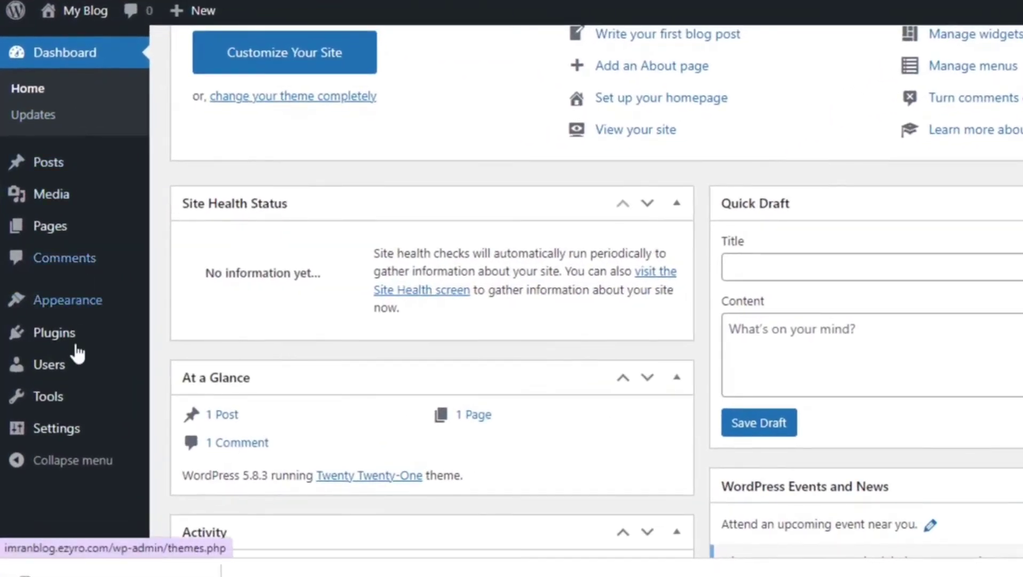
{"action": "mouse_move", "coordinate": [67, 419]}
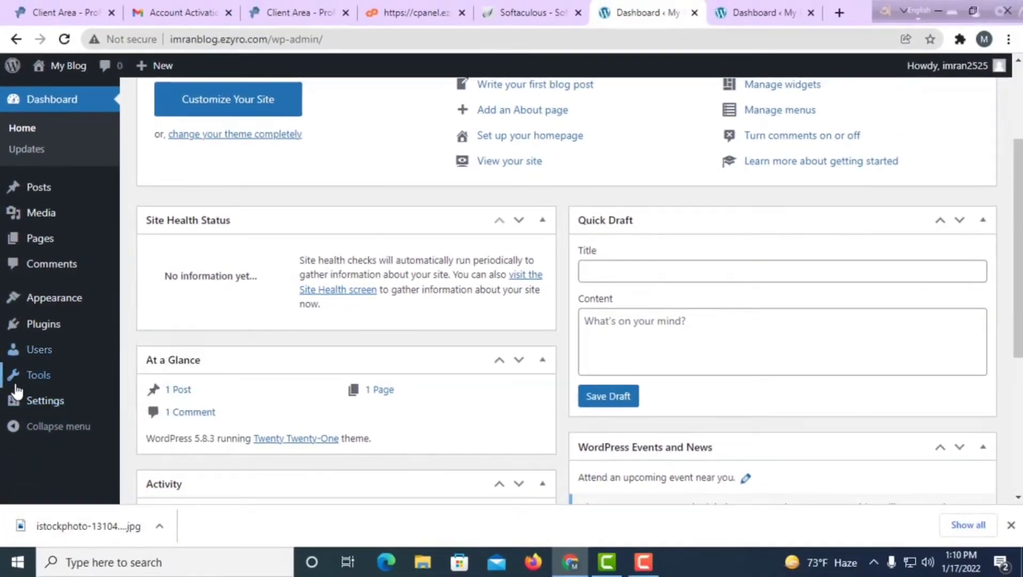
{"action": "mouse_move", "coordinate": [55, 312]}
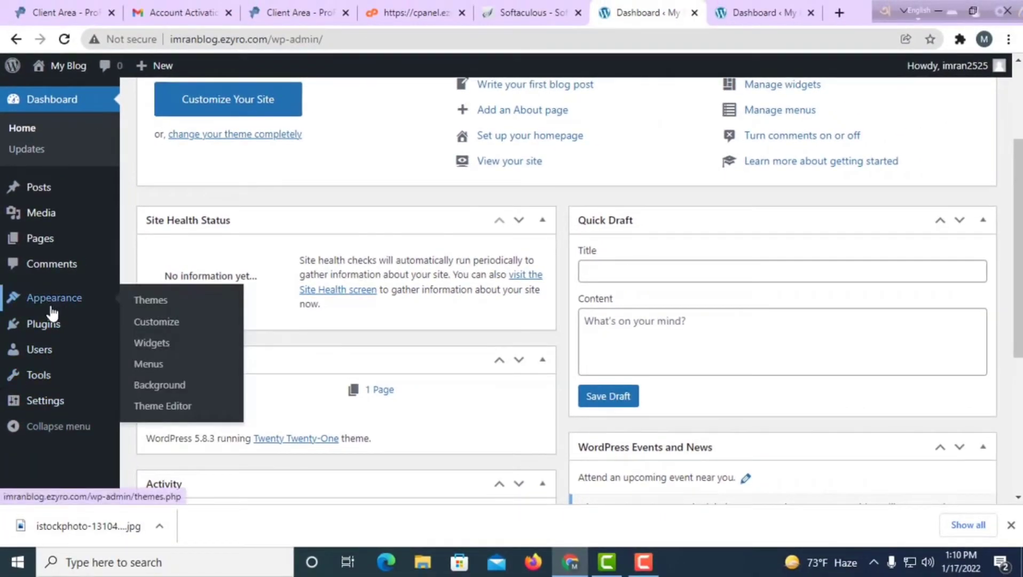
{"action": "left_click", "coordinate": [159, 308]}
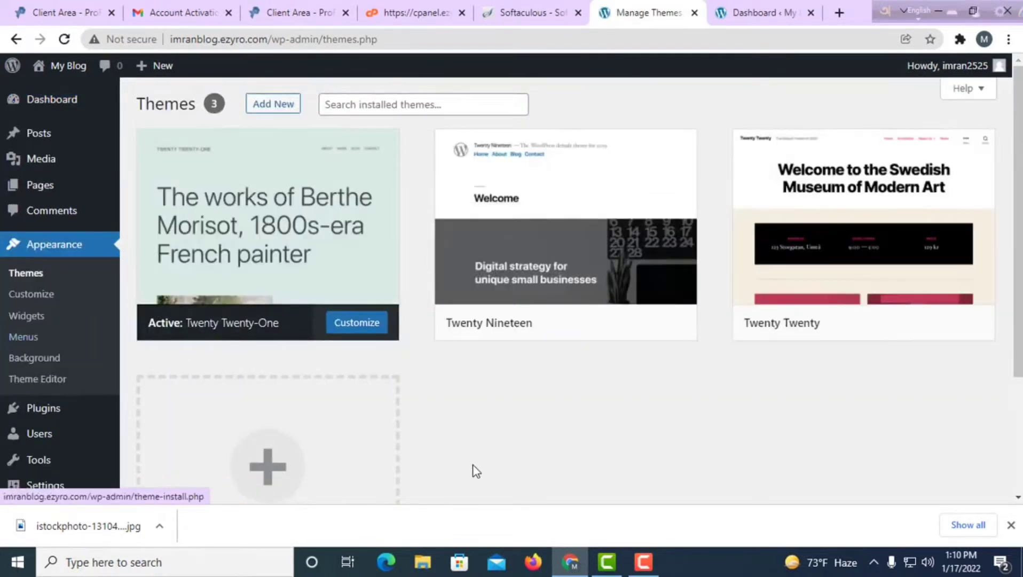
{"action": "scroll", "coordinate": [940, 412], "scroll_direction": "down", "scroll_amount": 2}
{"action": "scroll", "coordinate": [786, 379], "scroll_direction": "up", "scroll_amount": 2}
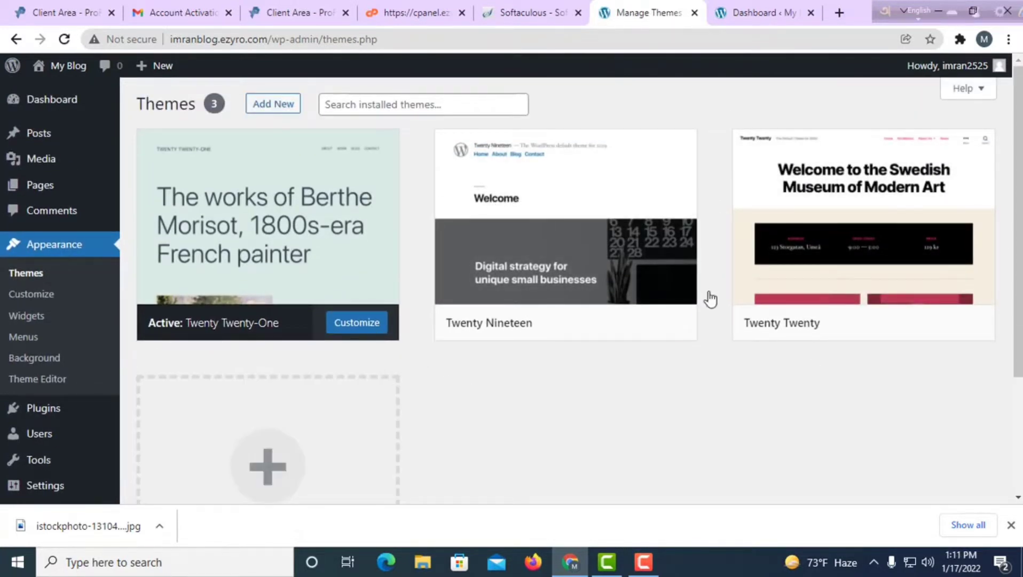
Add a new theme by searching 'as' and install Astra.
{"action": "left_click", "coordinate": [279, 471]}
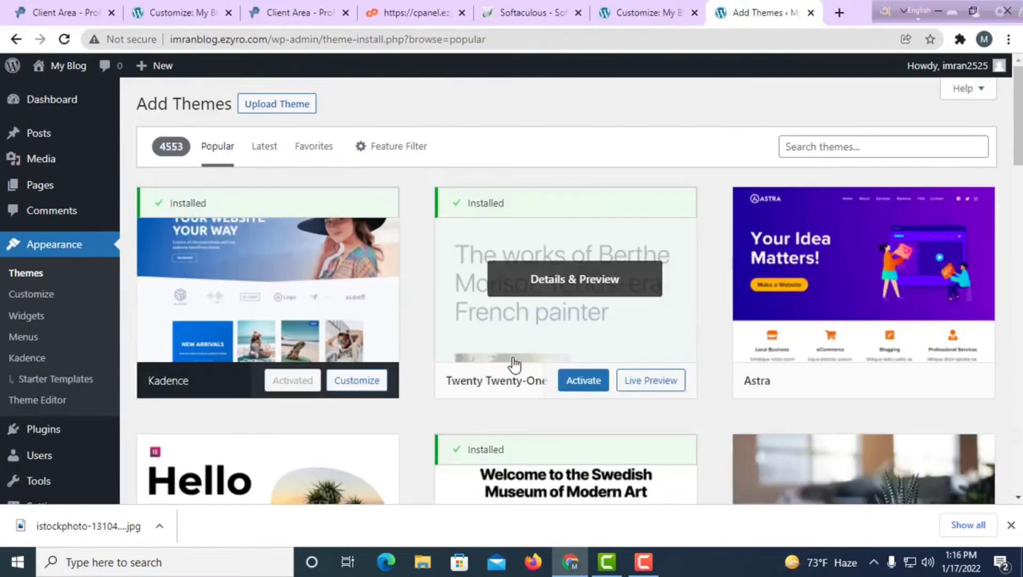
{"action": "scroll", "coordinate": [513, 363], "scroll_direction": "down", "scroll_amount": 14}
{"action": "scroll", "coordinate": [514, 367], "scroll_direction": "down", "scroll_amount": 9}
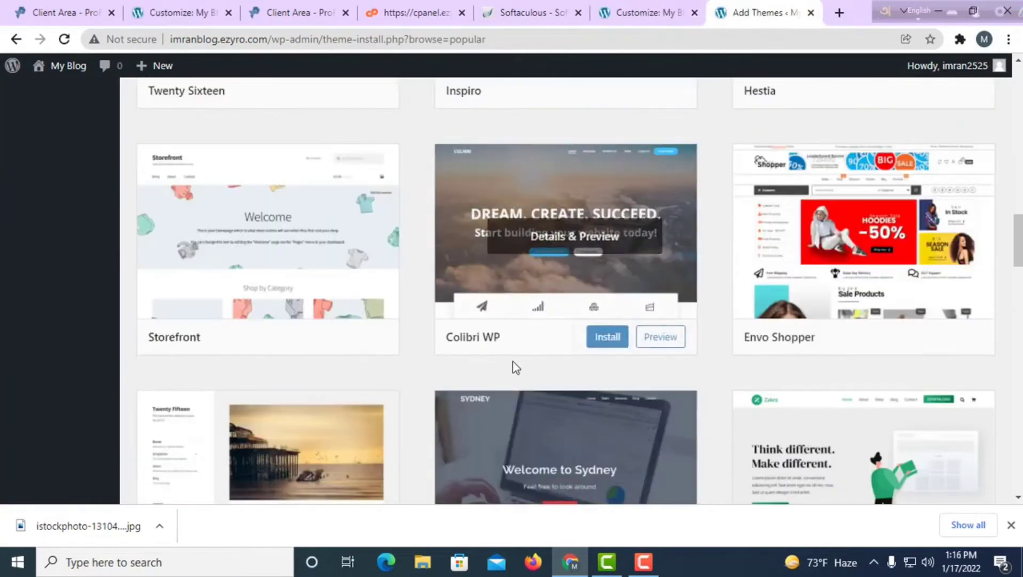
{"action": "scroll", "coordinate": [517, 363], "scroll_direction": "down", "scroll_amount": 8}
{"action": "scroll", "coordinate": [521, 368], "scroll_direction": "up", "scroll_amount": 9}
{"action": "scroll", "coordinate": [522, 369], "scroll_direction": "up", "scroll_amount": 15}
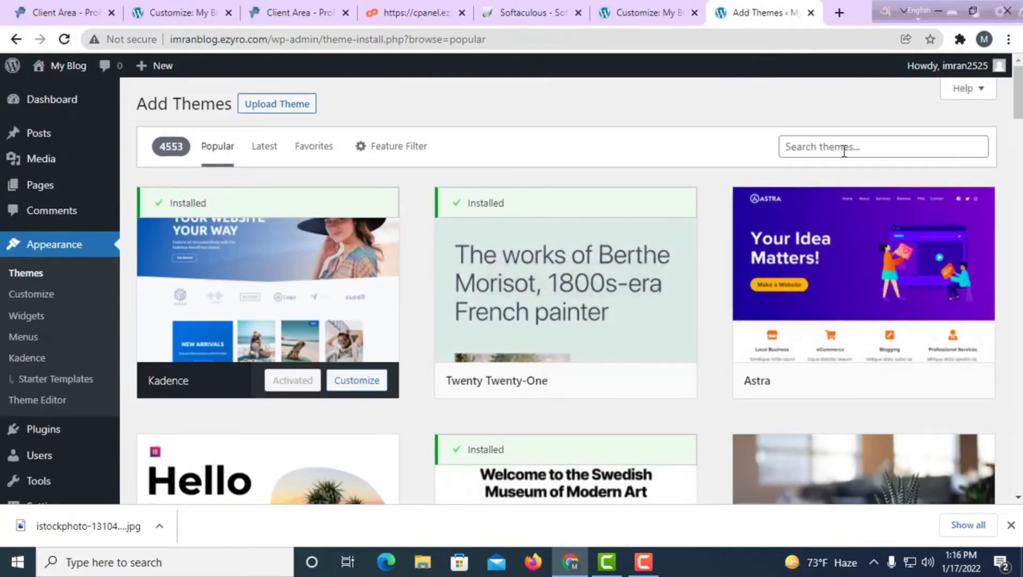
{"action": "left_click", "coordinate": [819, 148]}
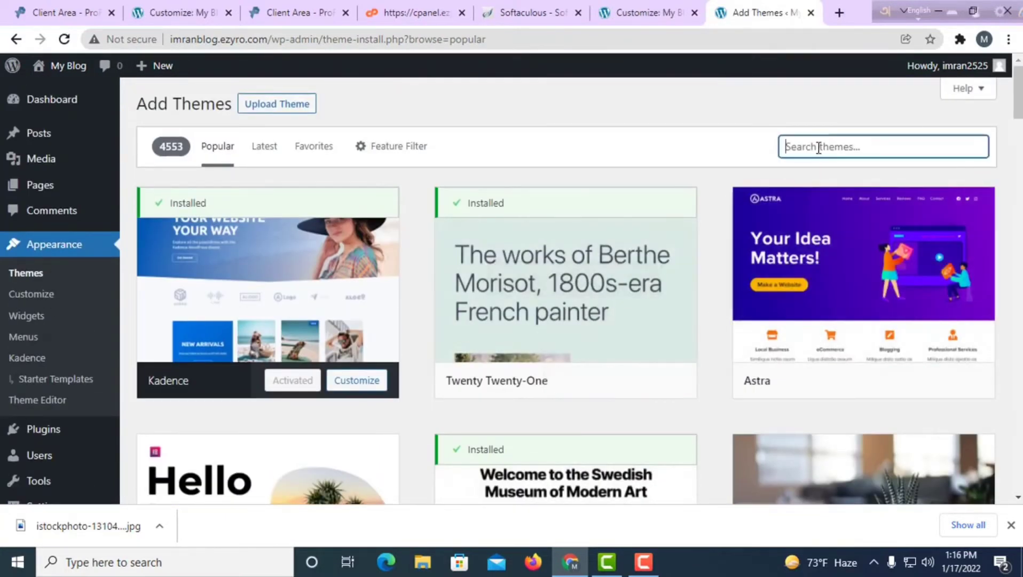
{"action": "type", "text": "astra"}
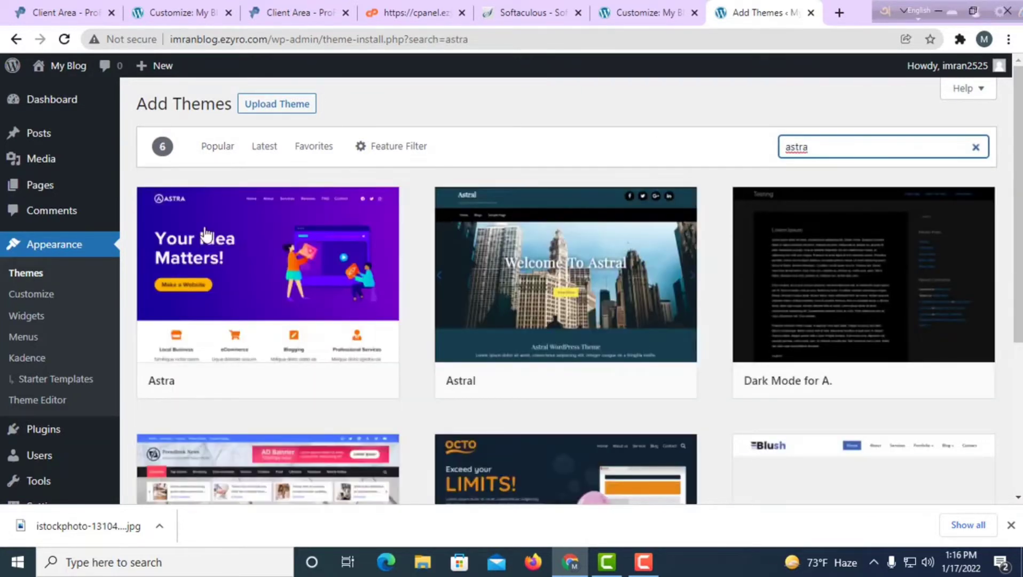
{"action": "mouse_move", "coordinate": [289, 367]}
{"action": "left_click", "coordinate": [310, 381]}
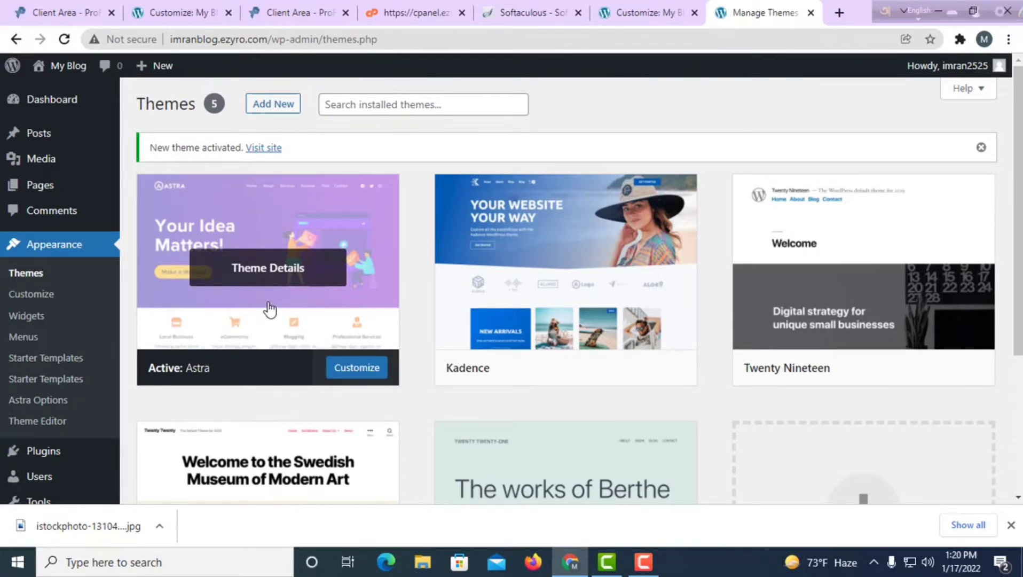
Search the plugin directory for 'elementor', then install and activate Elementor Website Builder.
{"action": "scroll", "coordinate": [48, 444], "scroll_direction": "down", "scroll_amount": 4}
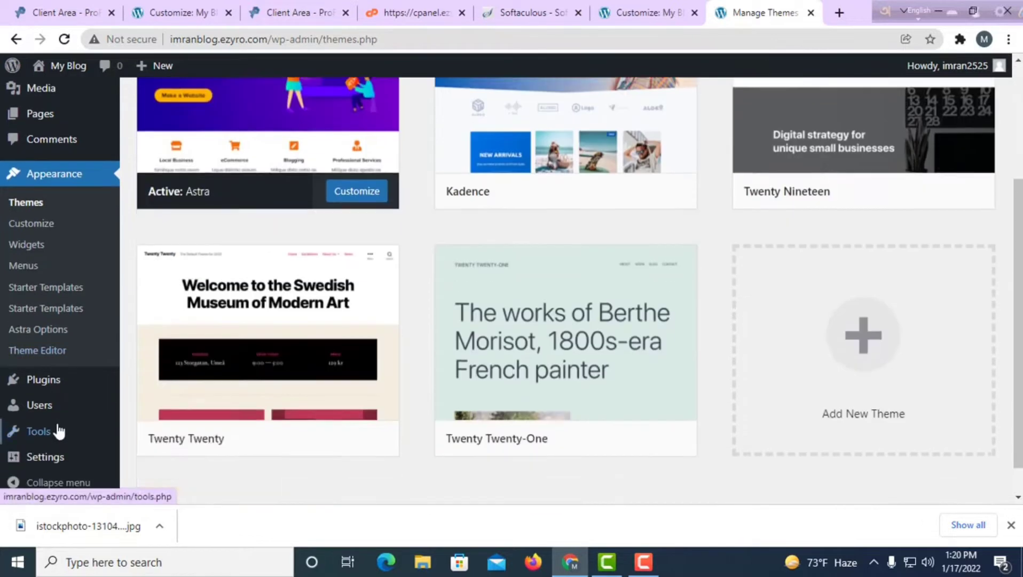
{"action": "mouse_move", "coordinate": [54, 389]}
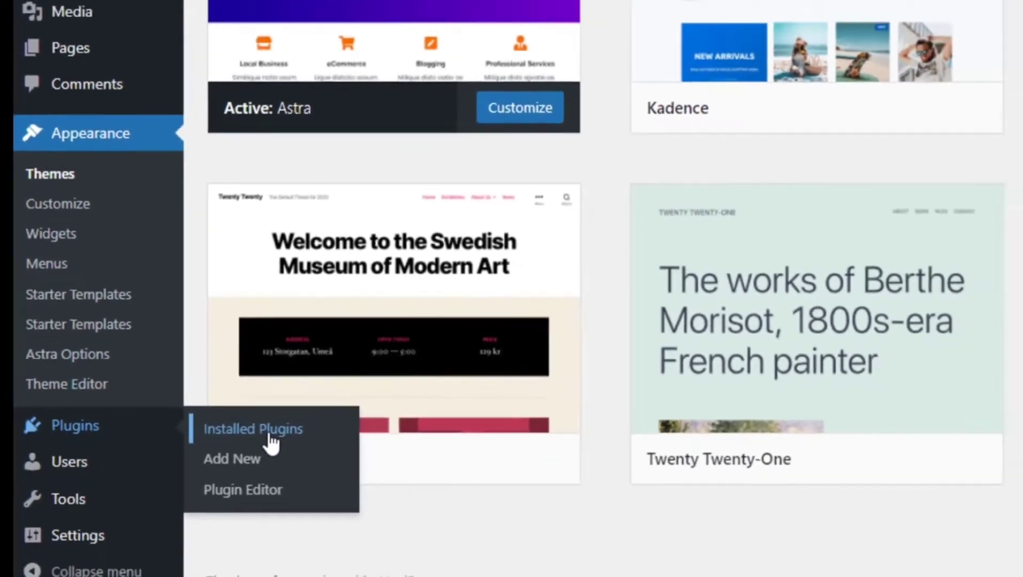
{"action": "left_click", "coordinate": [320, 459]}
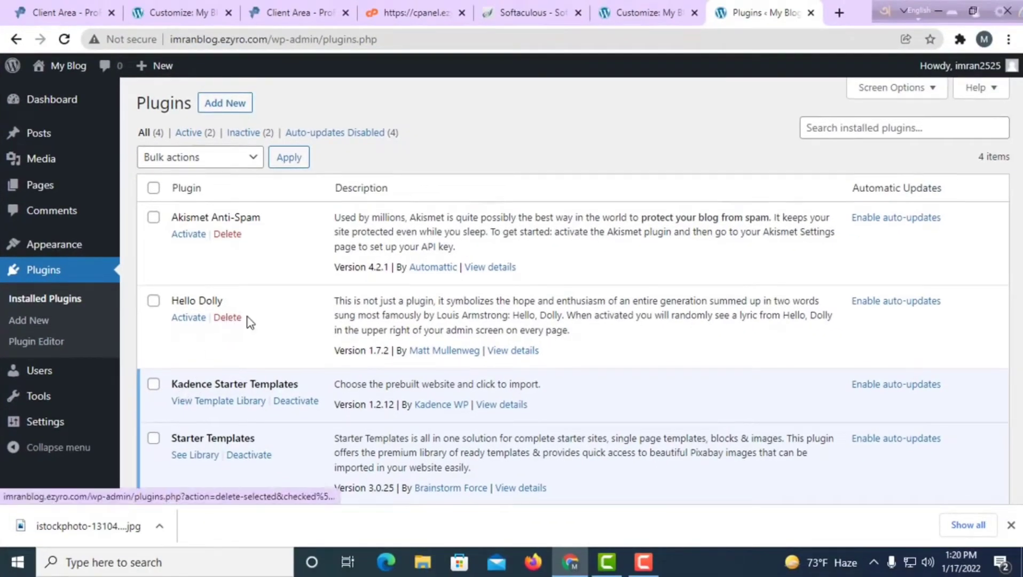
{"action": "scroll", "coordinate": [317, 332], "scroll_direction": "down", "scroll_amount": 3}
{"action": "scroll", "coordinate": [317, 333], "scroll_direction": "up", "scroll_amount": 3}
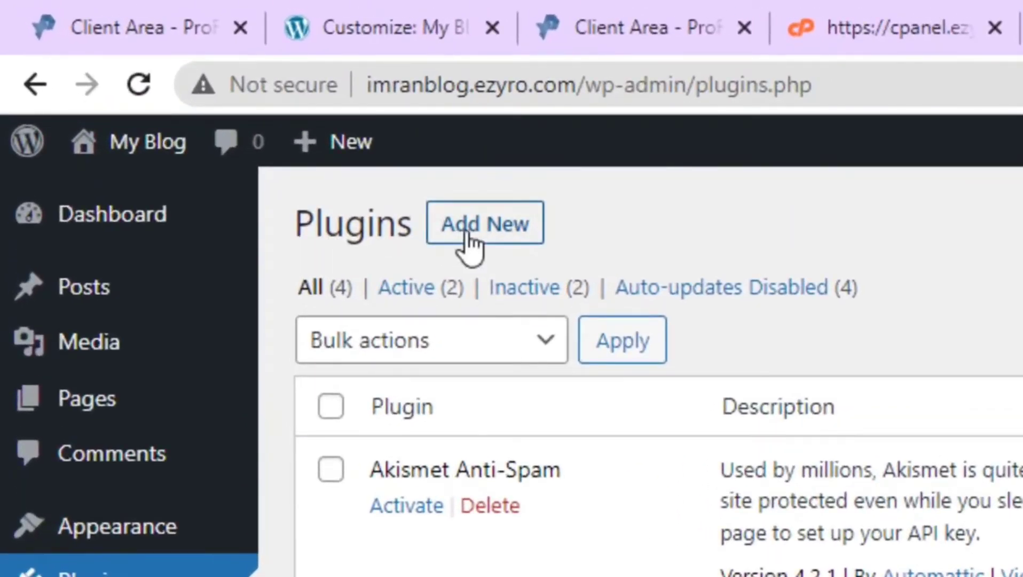
{"action": "left_click", "coordinate": [487, 235]}
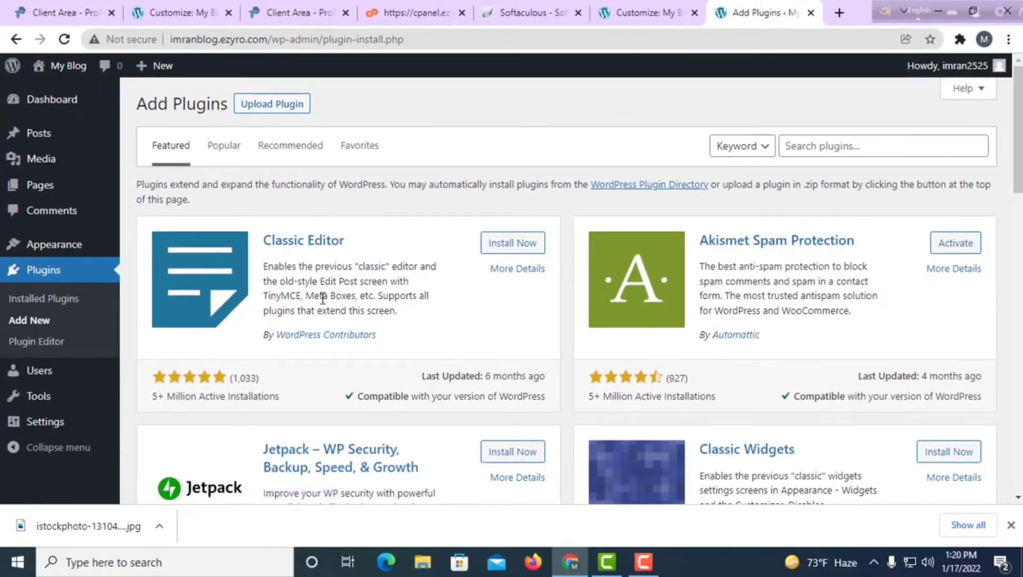
{"action": "left_click", "coordinate": [801, 149]}
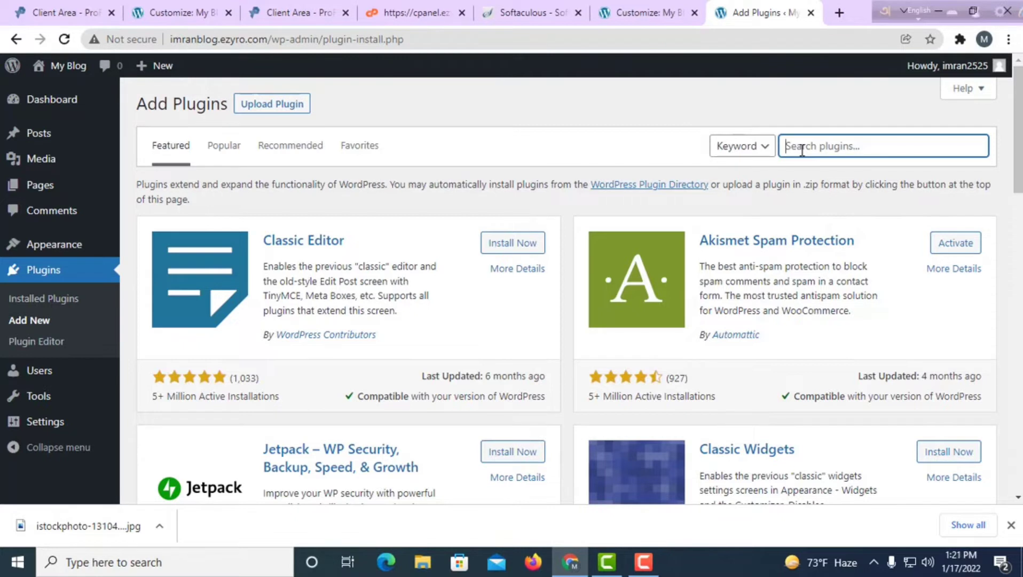
{"action": "type", "text": "elementor"}
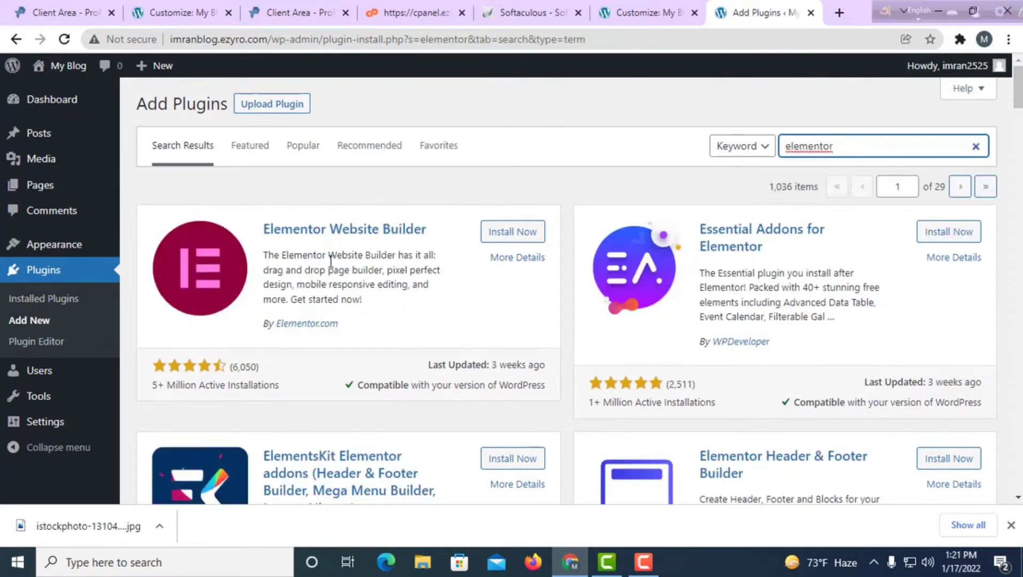
{"action": "left_click", "coordinate": [505, 243]}
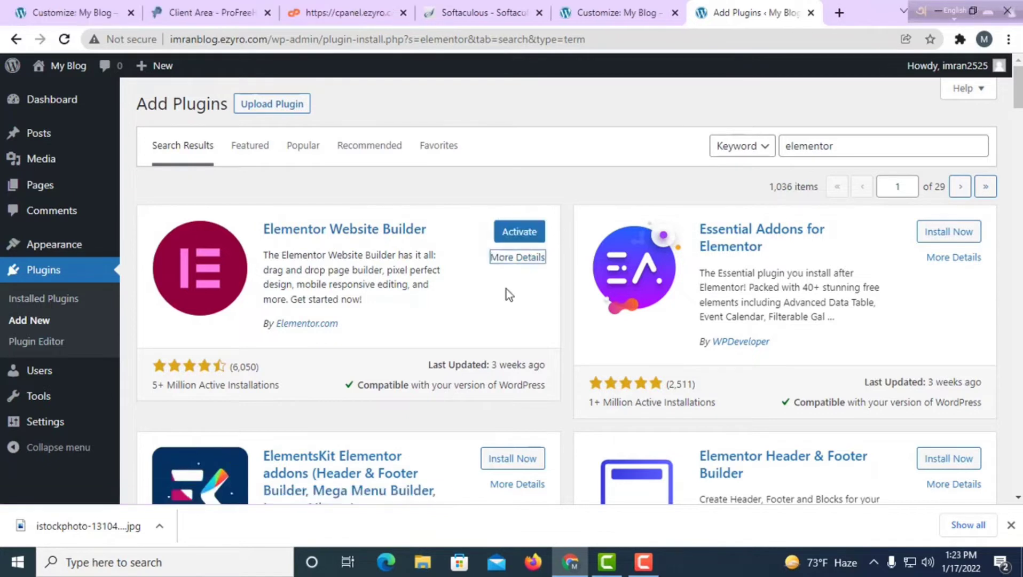
{"action": "left_click", "coordinate": [516, 235]}
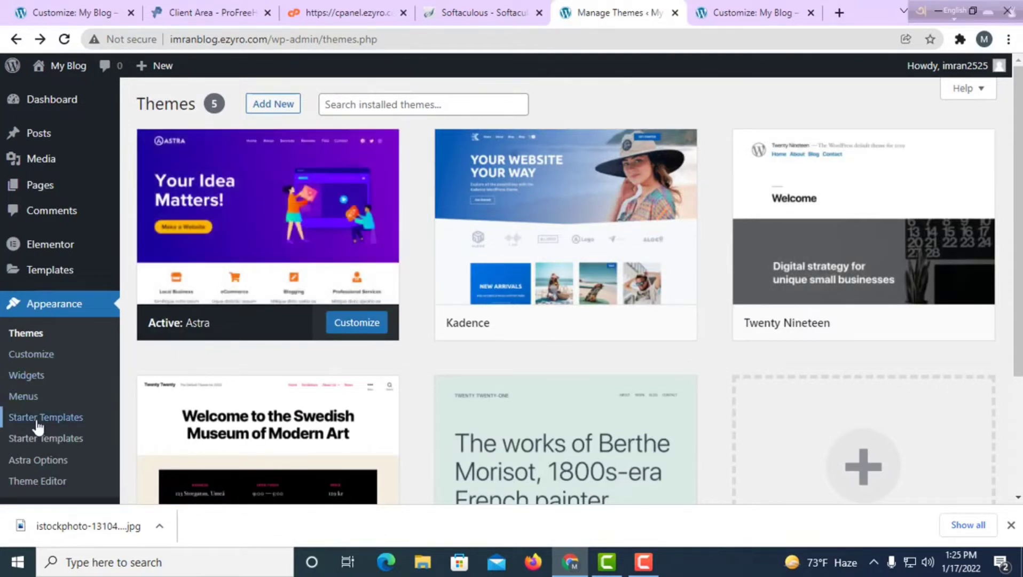
Launch Starter Templates, choose Build Your Website Now, and pick Elementor as the page builder.
{"action": "left_click", "coordinate": [67, 422]}
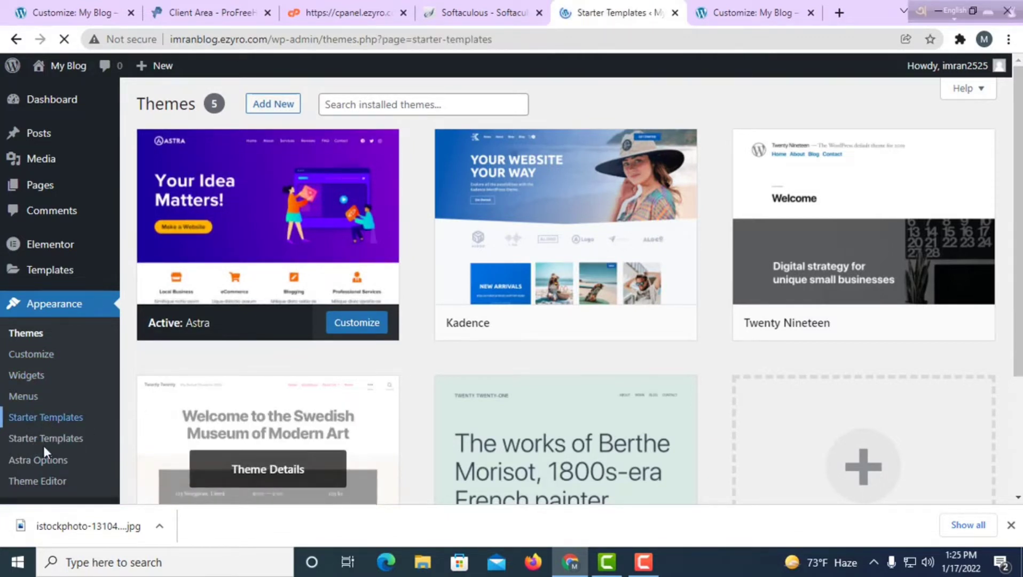
{"action": "scroll", "coordinate": [446, 395], "scroll_direction": "down", "scroll_amount": 3}
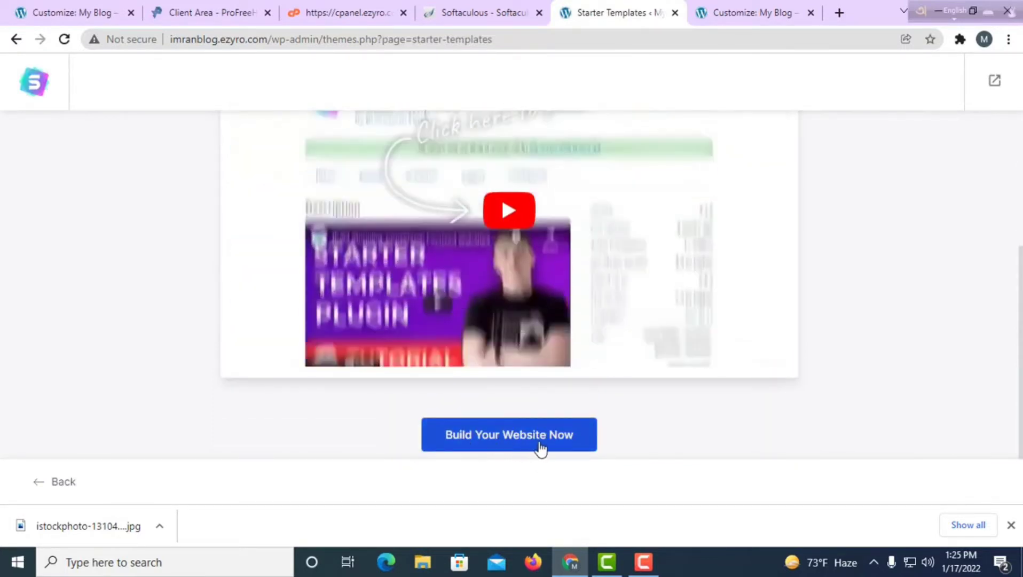
{"action": "left_click", "coordinate": [531, 448]}
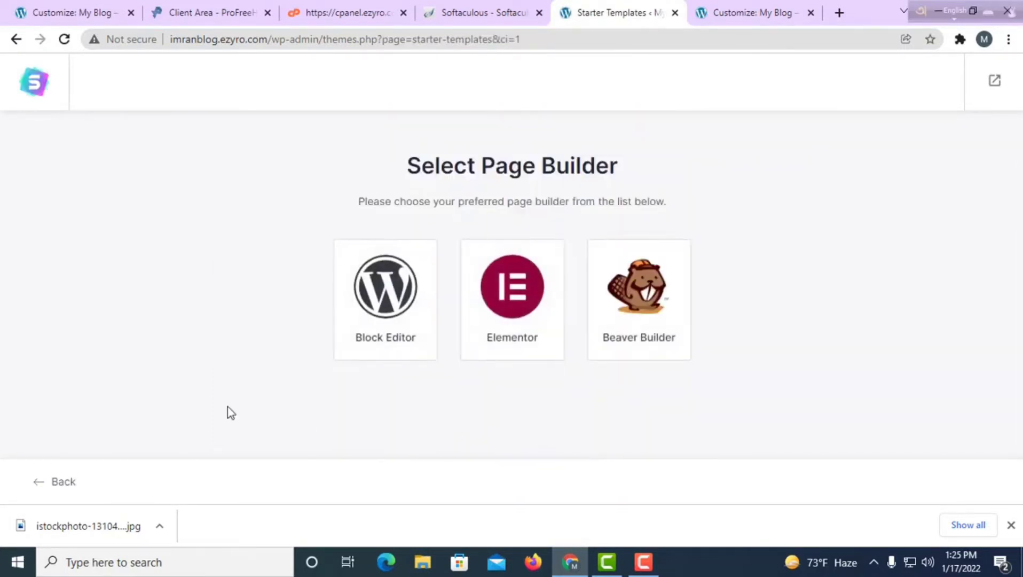
{"action": "left_click", "coordinate": [515, 295]}
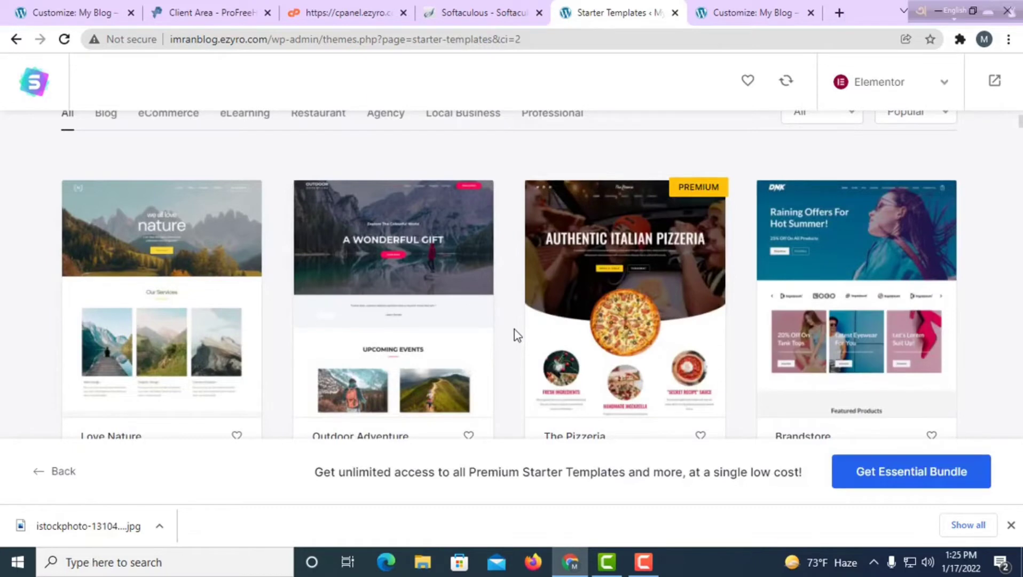
Browse the Elementor template gallery and select the Outdoor Adventure template.
{"action": "scroll", "coordinate": [514, 329], "scroll_direction": "down", "scroll_amount": 4}
{"action": "scroll", "coordinate": [574, 357], "scroll_direction": "down", "scroll_amount": 20}
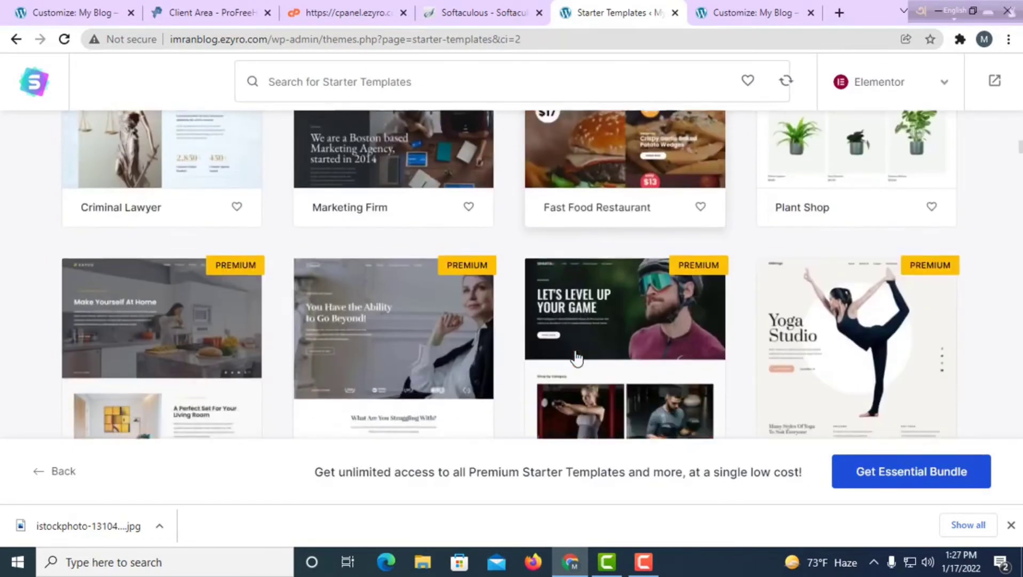
{"action": "scroll", "coordinate": [576, 359], "scroll_direction": "down", "scroll_amount": 8}
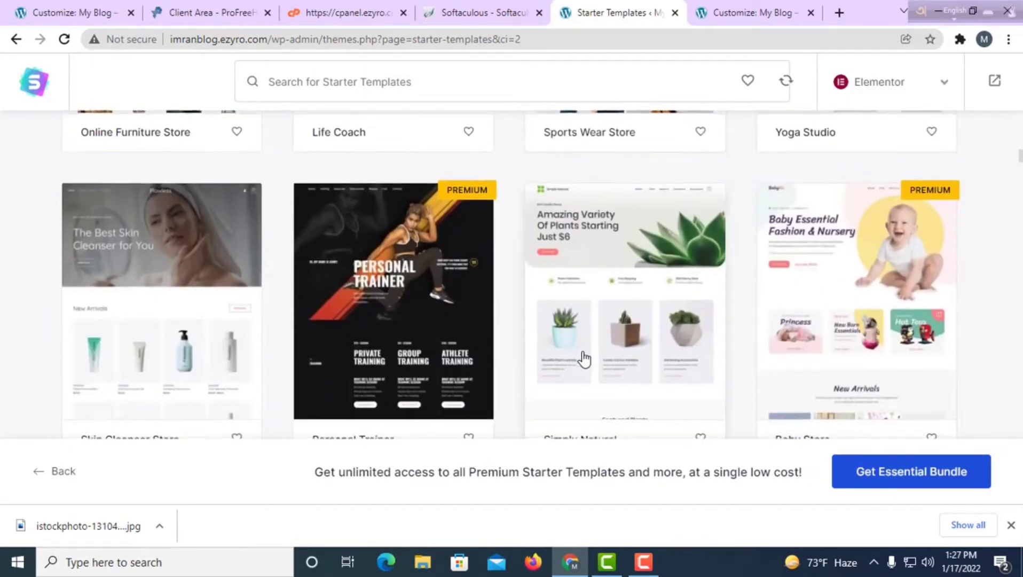
{"action": "scroll", "coordinate": [582, 359], "scroll_direction": "down", "scroll_amount": 5}
{"action": "scroll", "coordinate": [584, 359], "scroll_direction": "down", "scroll_amount": 15}
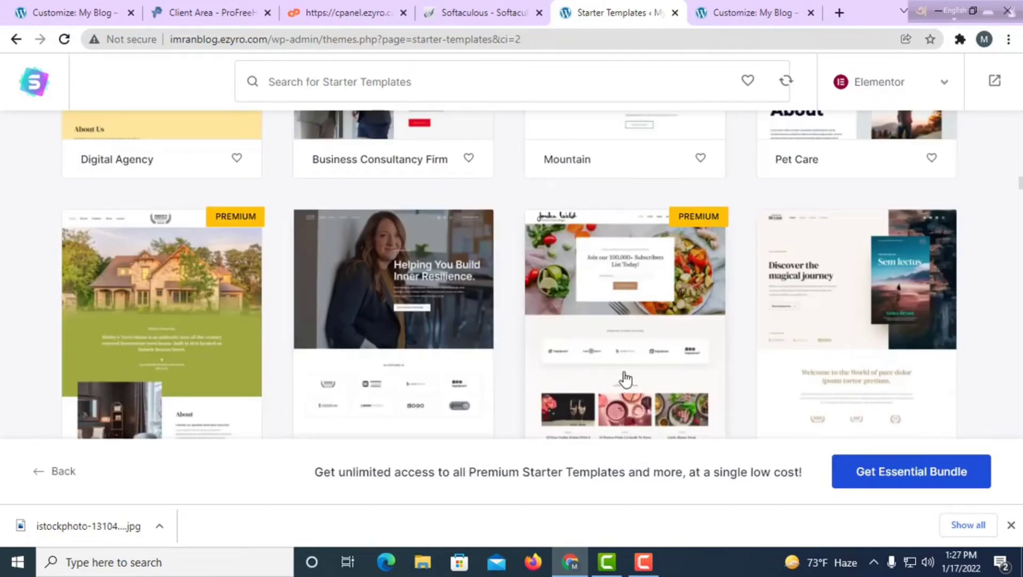
{"action": "scroll", "coordinate": [625, 377], "scroll_direction": "down", "scroll_amount": 5}
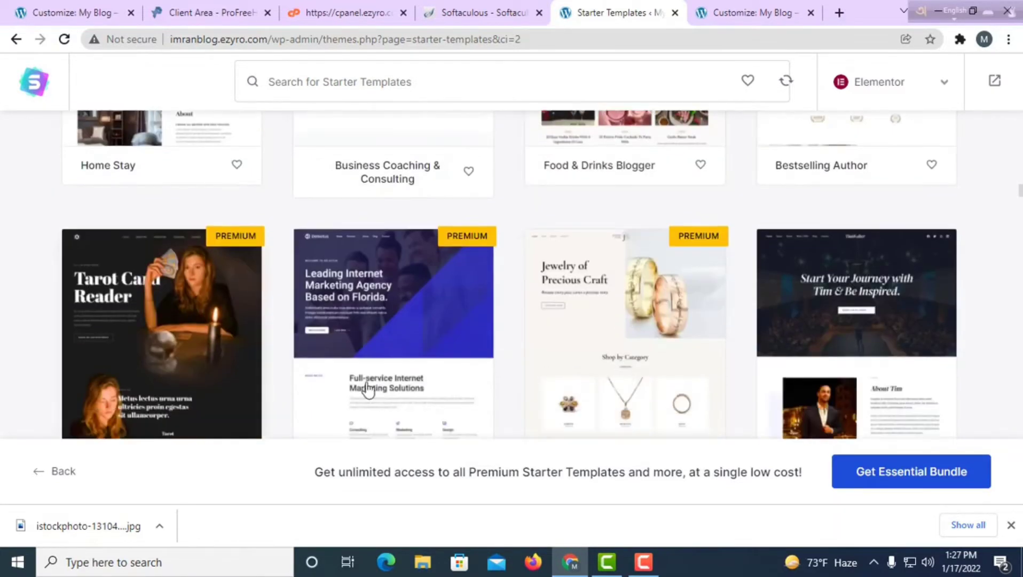
{"action": "scroll", "coordinate": [713, 353], "scroll_direction": "down", "scroll_amount": 4}
{"action": "scroll", "coordinate": [348, 366], "scroll_direction": "up", "scroll_amount": 20}
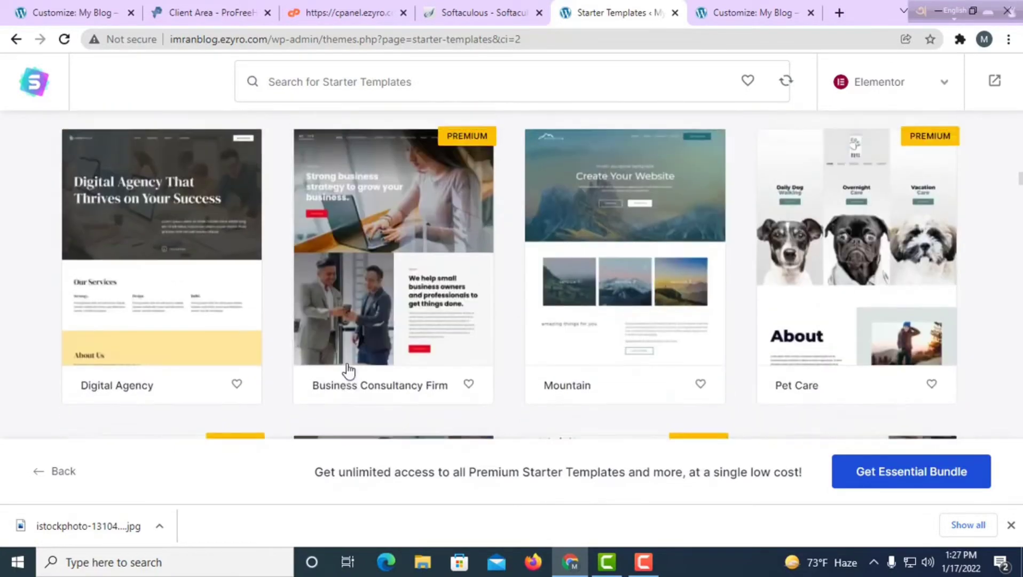
{"action": "scroll", "coordinate": [347, 360], "scroll_direction": "up", "scroll_amount": 15}
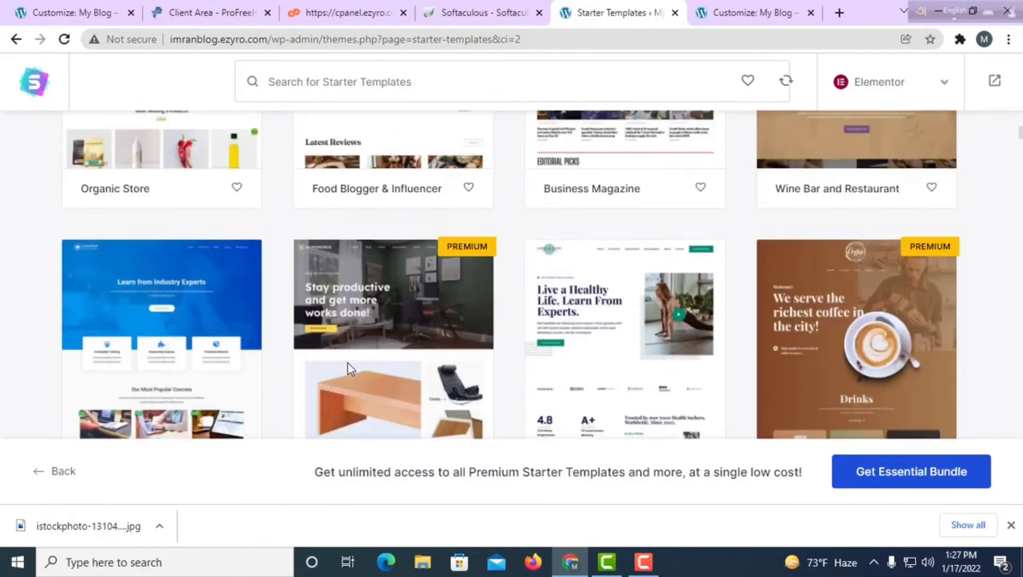
{"action": "scroll", "coordinate": [348, 365], "scroll_direction": "up", "scroll_amount": 5}
{"action": "scroll", "coordinate": [451, 392], "scroll_direction": "down", "scroll_amount": 4}
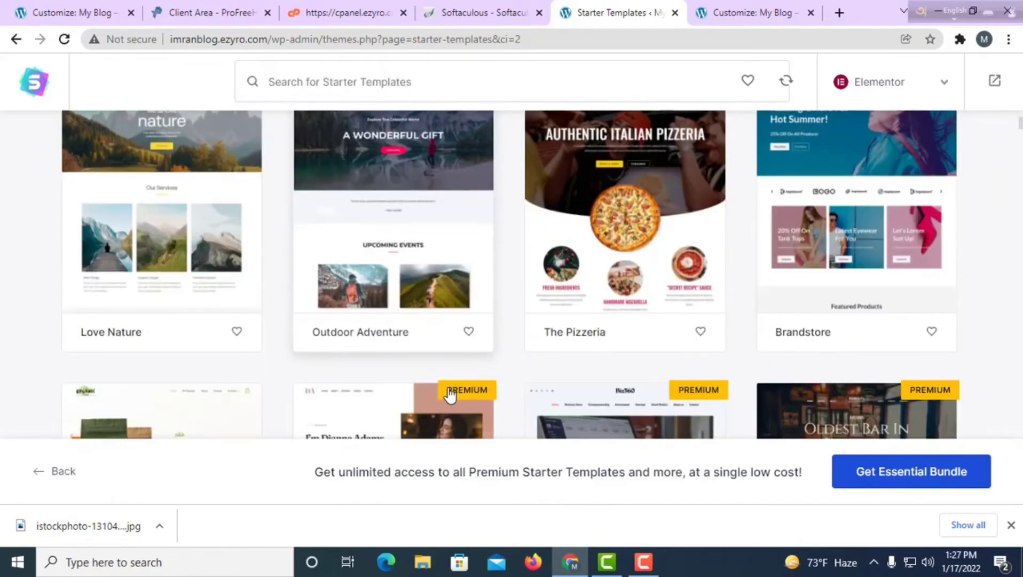
{"action": "scroll", "coordinate": [443, 394], "scroll_direction": "up", "scroll_amount": 3}
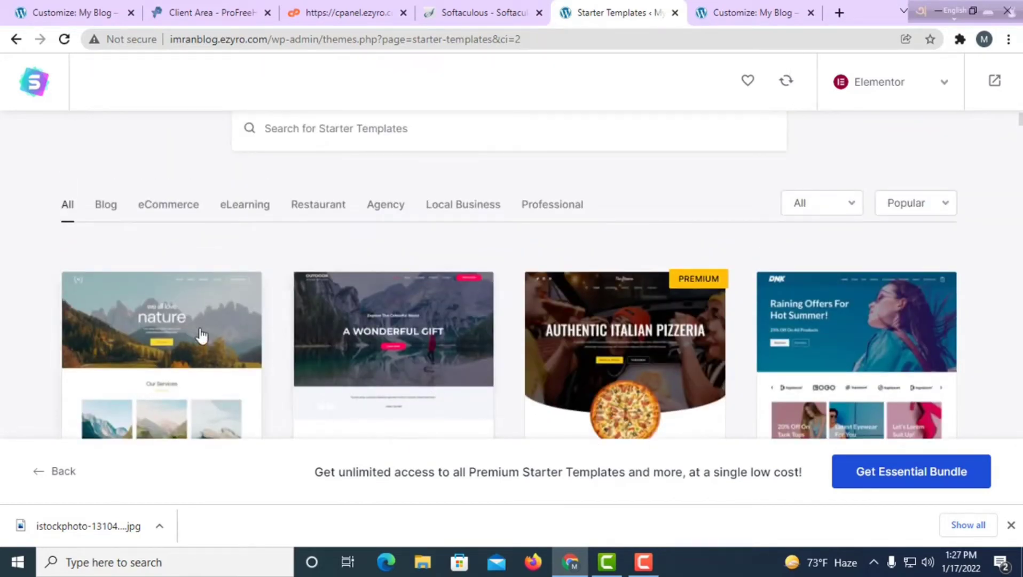
{"action": "left_click", "coordinate": [383, 326]}
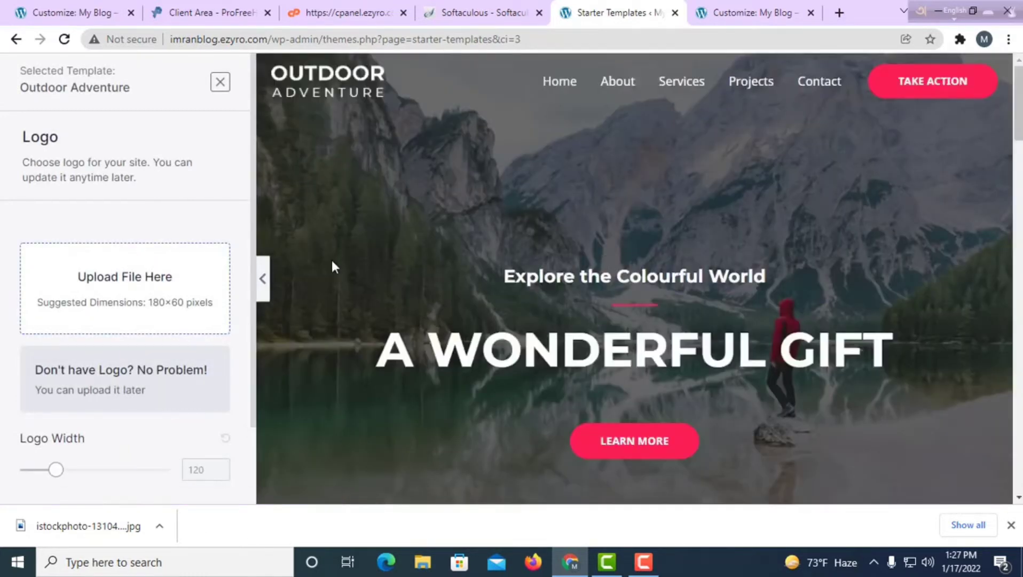
Preview the Outdoor Adventure home and About pages, then continue with the default logo, colours and fonts.
{"action": "scroll", "coordinate": [670, 133], "scroll_direction": "down", "scroll_amount": 4}
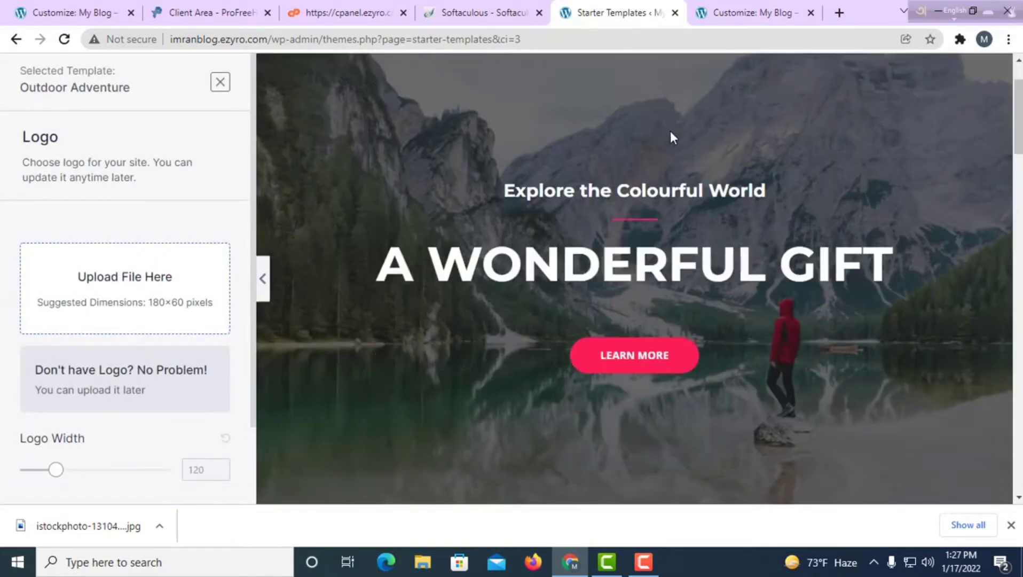
{"action": "scroll", "coordinate": [671, 143], "scroll_direction": "up", "scroll_amount": 4}
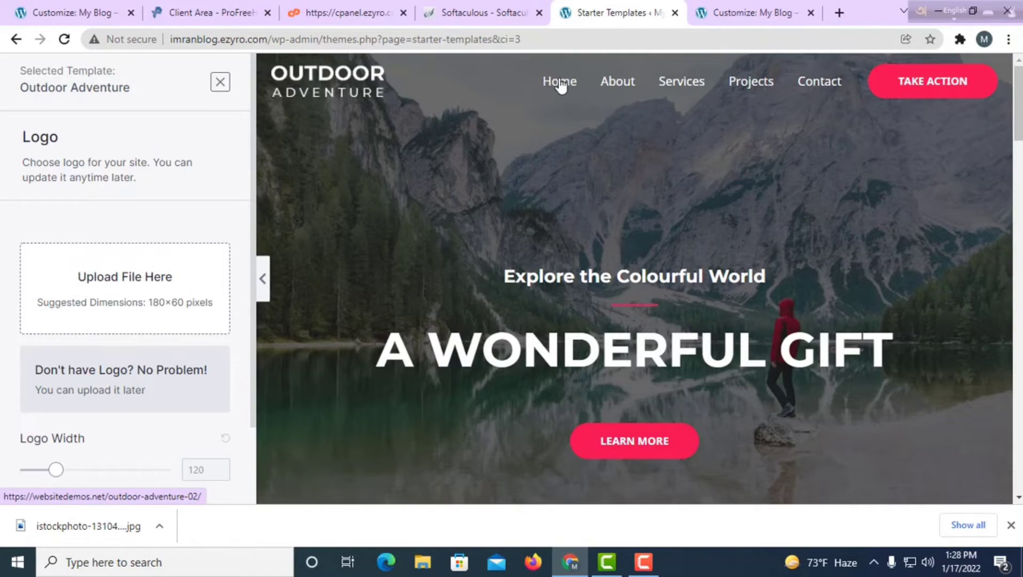
{"action": "scroll", "coordinate": [599, 214], "scroll_direction": "down", "scroll_amount": 20}
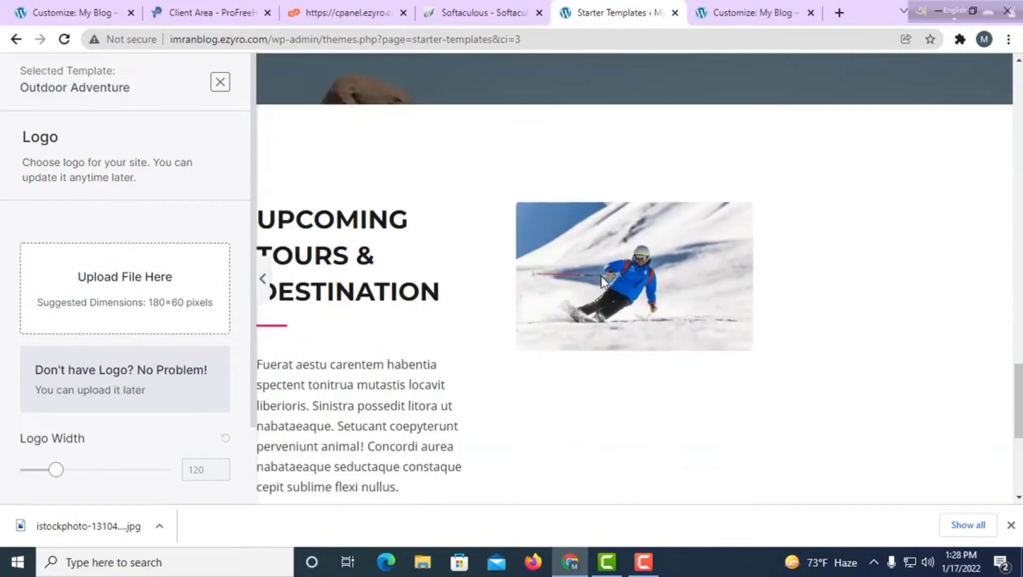
{"action": "scroll", "coordinate": [657, 219], "scroll_direction": "up", "scroll_amount": 20}
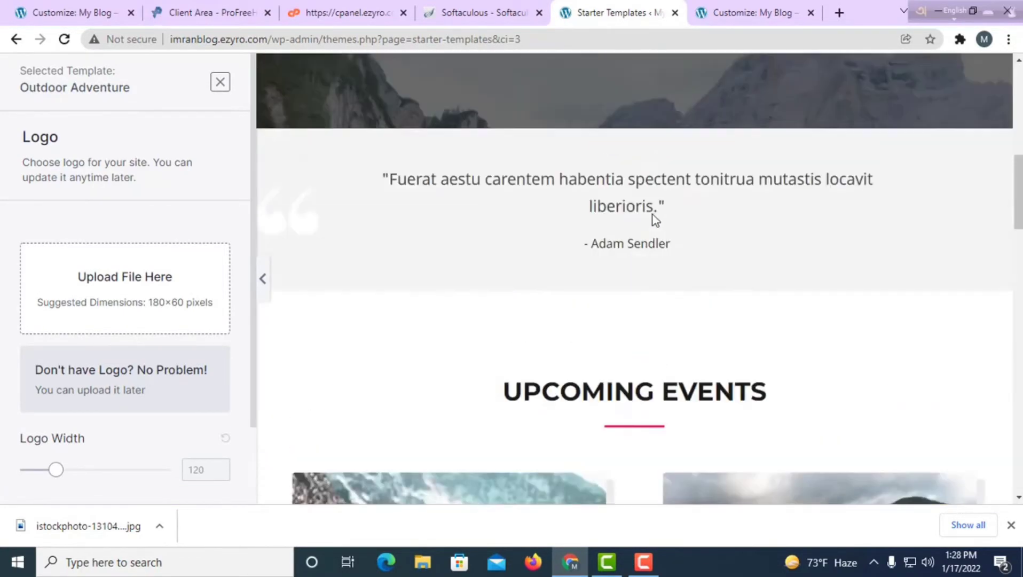
{"action": "scroll", "coordinate": [649, 217], "scroll_direction": "up", "scroll_amount": 1}
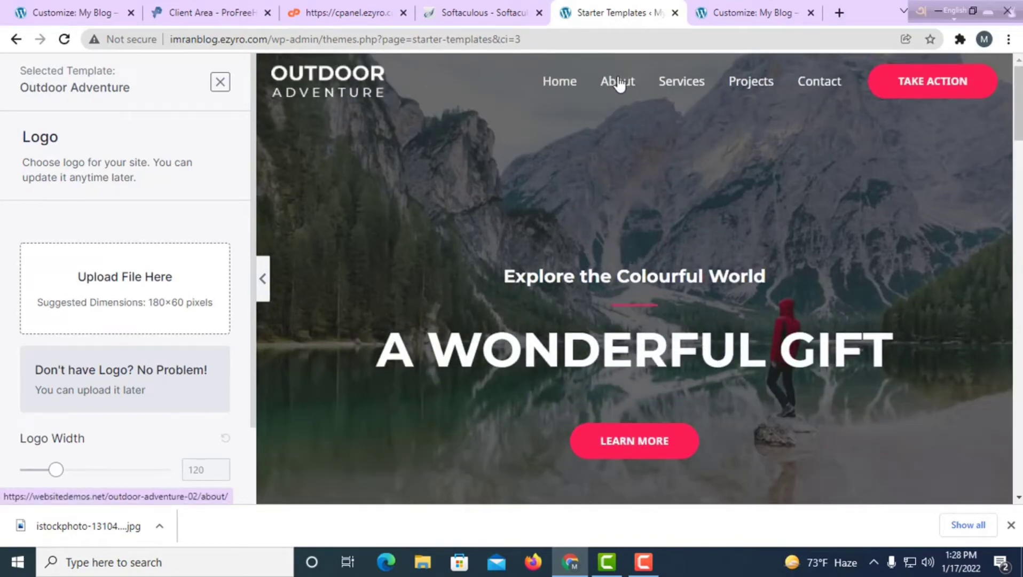
{"action": "left_click", "coordinate": [618, 82]}
{"action": "scroll", "coordinate": [662, 308], "scroll_direction": "down", "scroll_amount": 8}
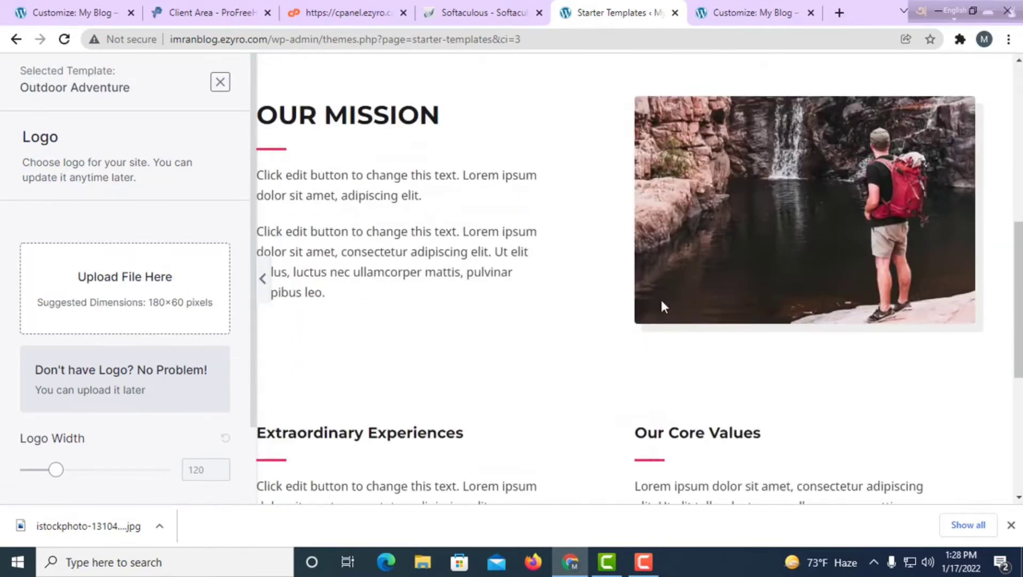
{"action": "scroll", "coordinate": [662, 305], "scroll_direction": "down", "scroll_amount": 5}
{"action": "scroll", "coordinate": [657, 299], "scroll_direction": "up", "scroll_amount": 10}
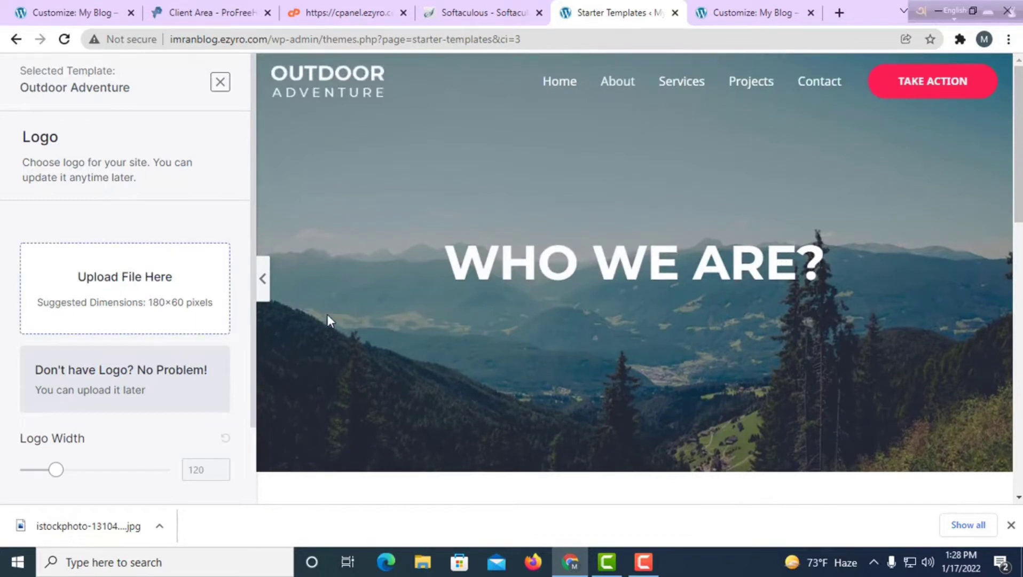
{"action": "scroll", "coordinate": [141, 88], "scroll_direction": "down", "scroll_amount": 8}
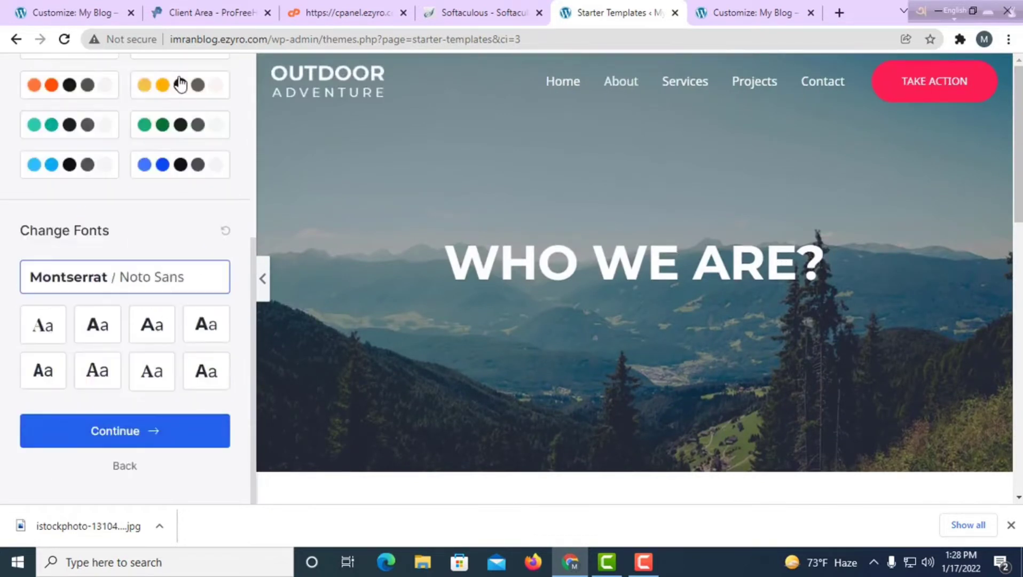
{"action": "left_click", "coordinate": [120, 443]}
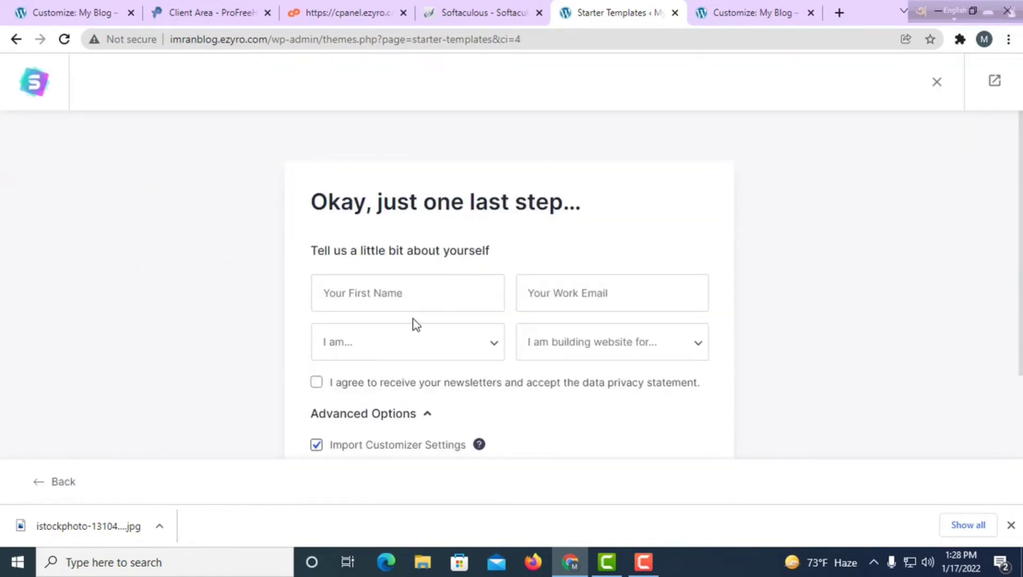
Tick the newsletter and privacy checkbox, select First Name, and review the Advanced Options import settings.
{"action": "scroll", "coordinate": [415, 323], "scroll_direction": "down", "scroll_amount": 3}
{"action": "scroll", "coordinate": [374, 224], "scroll_direction": "up", "scroll_amount": 4}
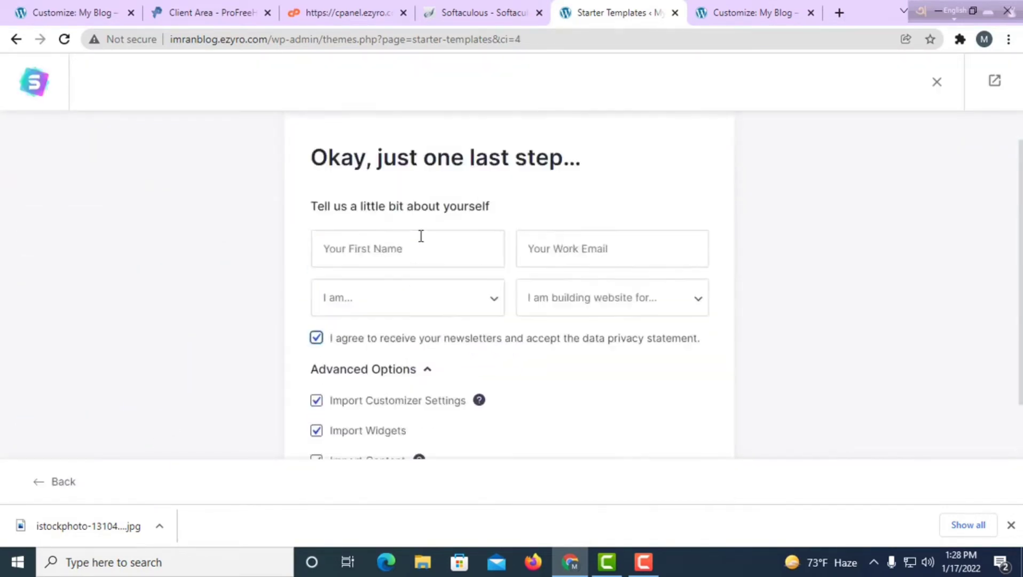
{"action": "scroll", "coordinate": [420, 306], "scroll_direction": "down", "scroll_amount": 3}
{"action": "scroll", "coordinate": [393, 253], "scroll_direction": "up", "scroll_amount": 3}
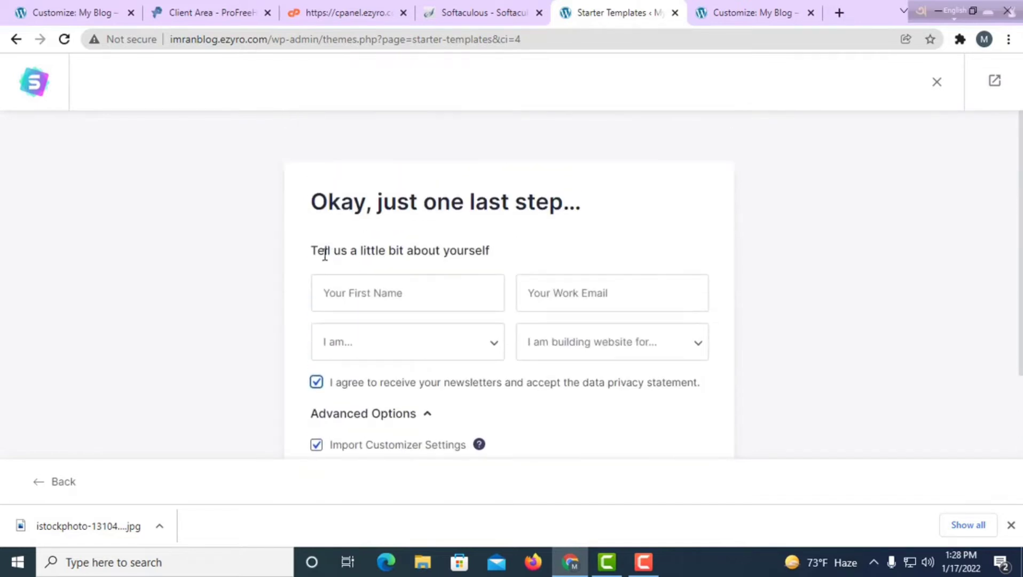
{"action": "left_click_drag", "start_coordinate": [308, 251], "coordinate": [463, 266]}
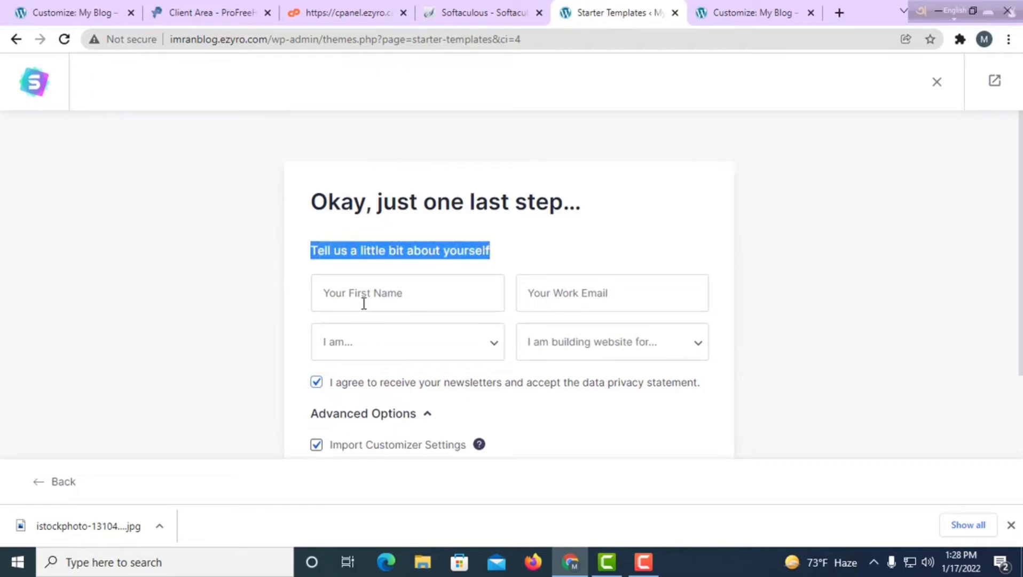
{"action": "left_click", "coordinate": [390, 299]}
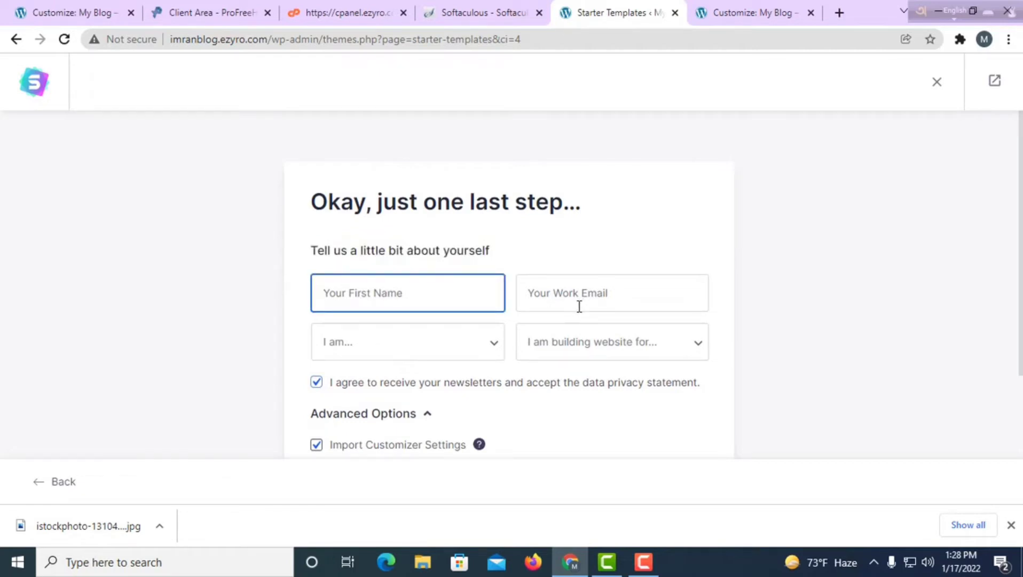
{"action": "scroll", "coordinate": [596, 300], "scroll_direction": "down", "scroll_amount": 3}
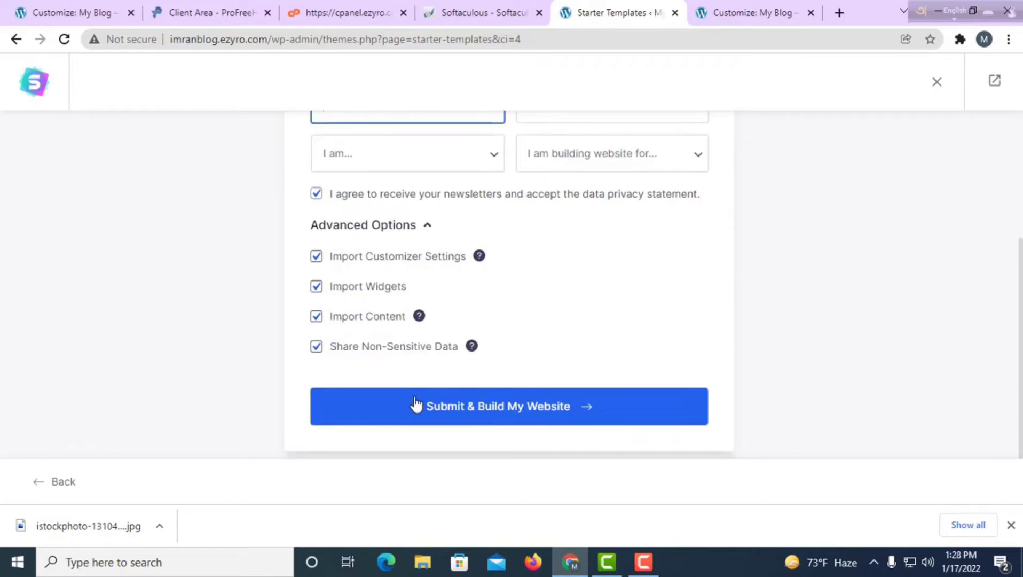
{"action": "scroll", "coordinate": [406, 402], "scroll_direction": "up", "scroll_amount": 1}
{"action": "scroll", "coordinate": [400, 399], "scroll_direction": "up", "scroll_amount": 2}
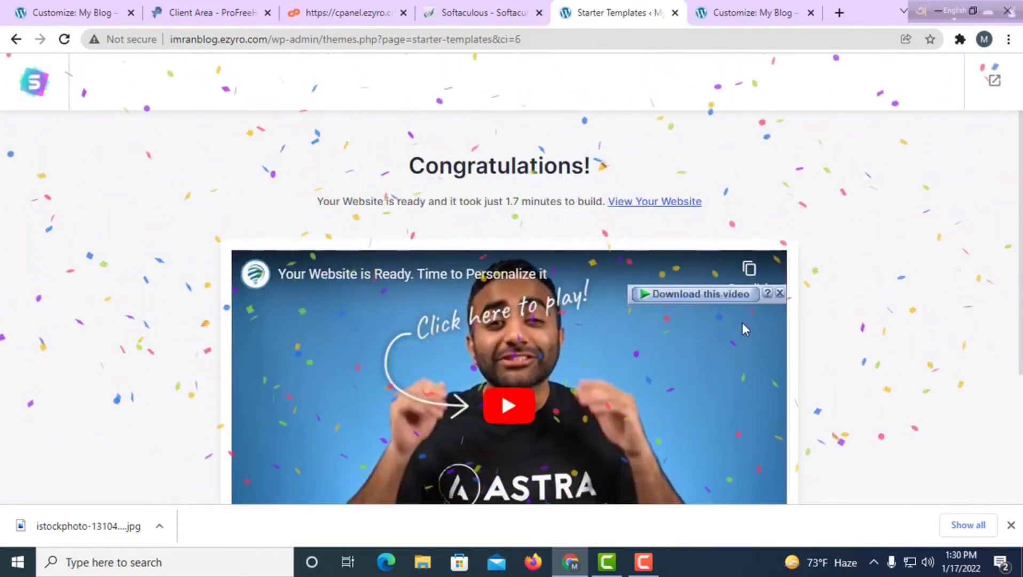
Look over the Congratulations page reporting the website was built in 1.7 minutes.
{"action": "scroll", "coordinate": [745, 327], "scroll_direction": "down", "scroll_amount": 4}
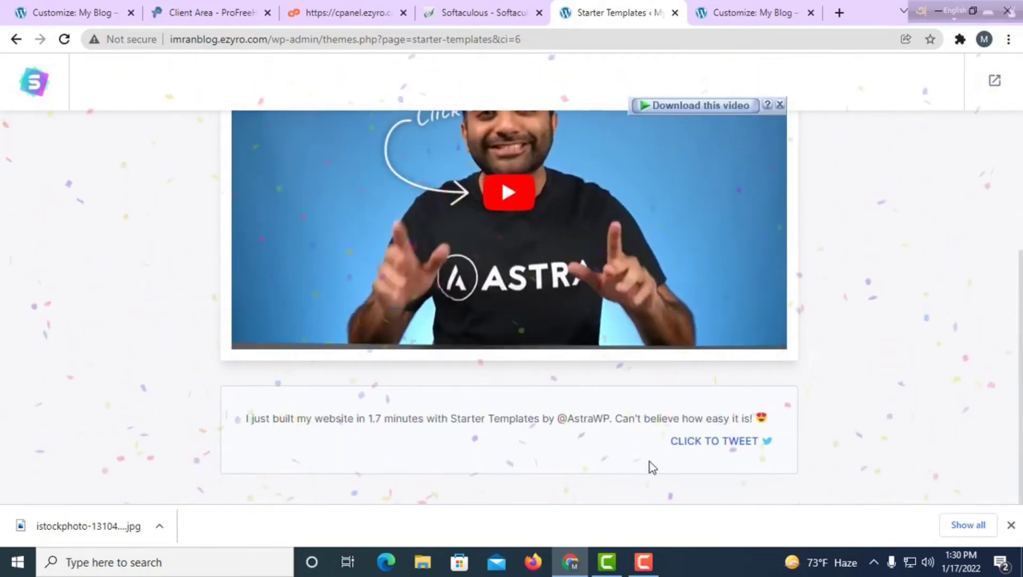
{"action": "scroll", "coordinate": [408, 236], "scroll_direction": "up", "scroll_amount": 3}
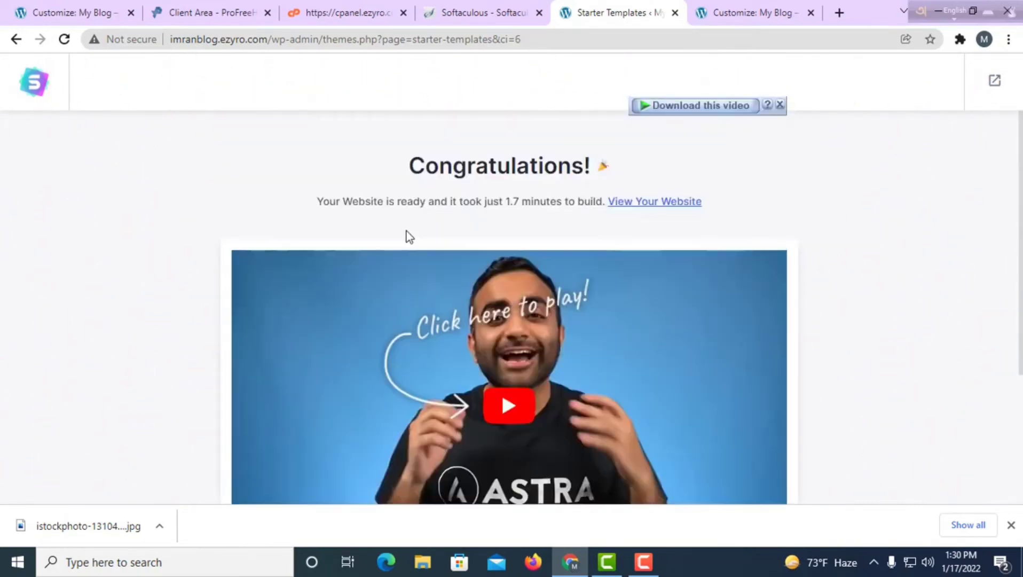
Open the live site in a new tab and scroll from the A Wonderful Gift hero to the footer and back.
{"action": "left_click", "coordinate": [638, 203]}
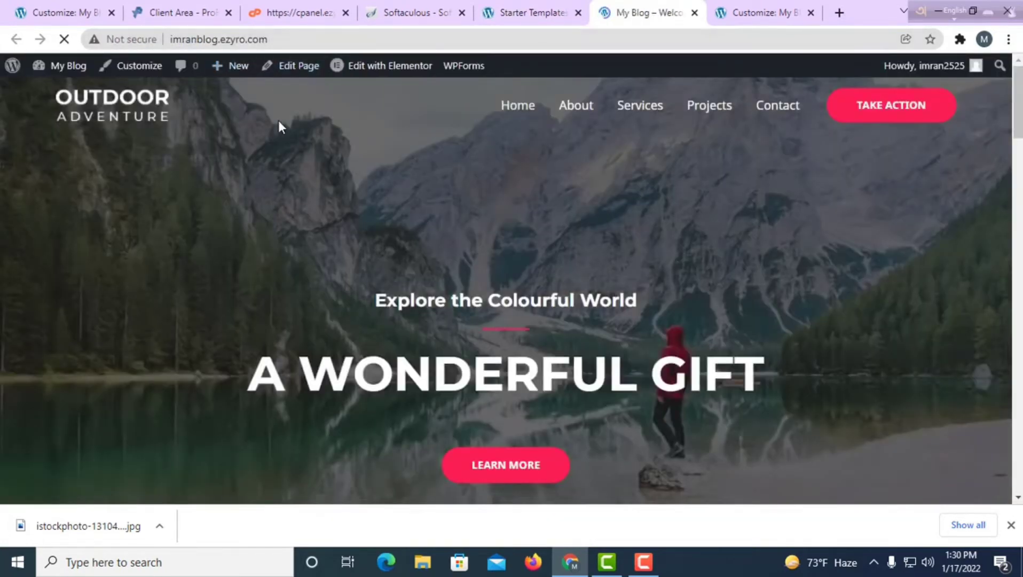
{"action": "scroll", "coordinate": [363, 207], "scroll_direction": "down", "scroll_amount": 15}
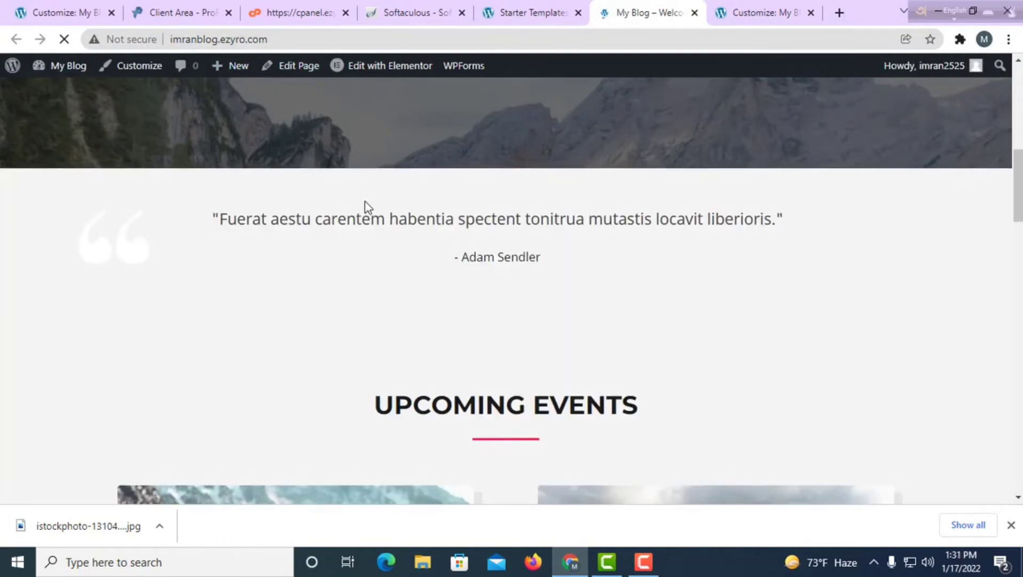
{"action": "scroll", "coordinate": [372, 225], "scroll_direction": "down", "scroll_amount": 12}
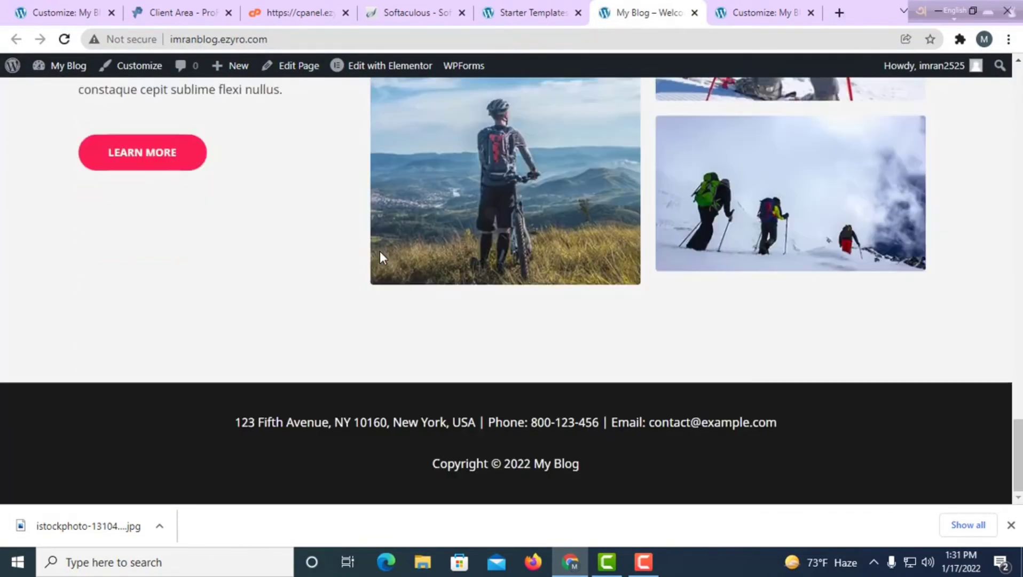
{"action": "scroll", "coordinate": [382, 253], "scroll_direction": "up", "scroll_amount": 18}
{"action": "scroll", "coordinate": [382, 253], "scroll_direction": "up", "scroll_amount": 12}
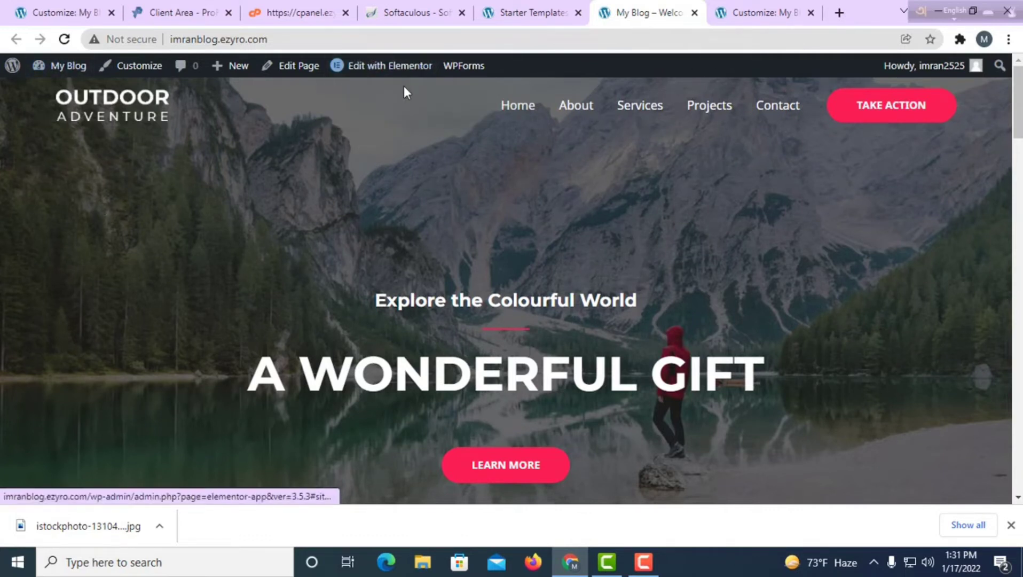
{"action": "mouse_move", "coordinate": [394, 79]}
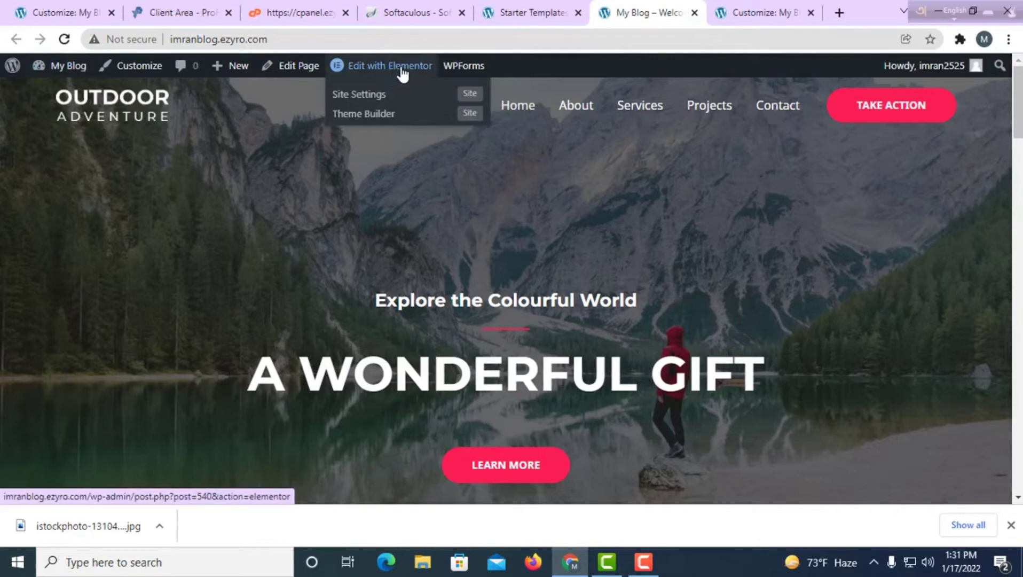
Open the homepage in Elementor and select the 'Explore the Colourful World' hero heading.
{"action": "left_click", "coordinate": [403, 75]}
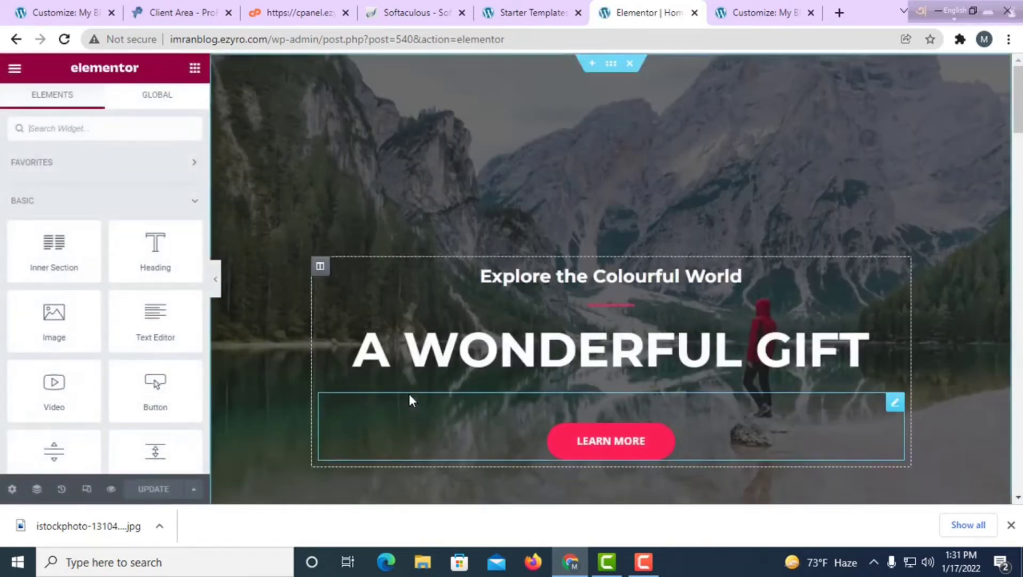
{"action": "scroll", "coordinate": [430, 381], "scroll_direction": "down", "scroll_amount": 15}
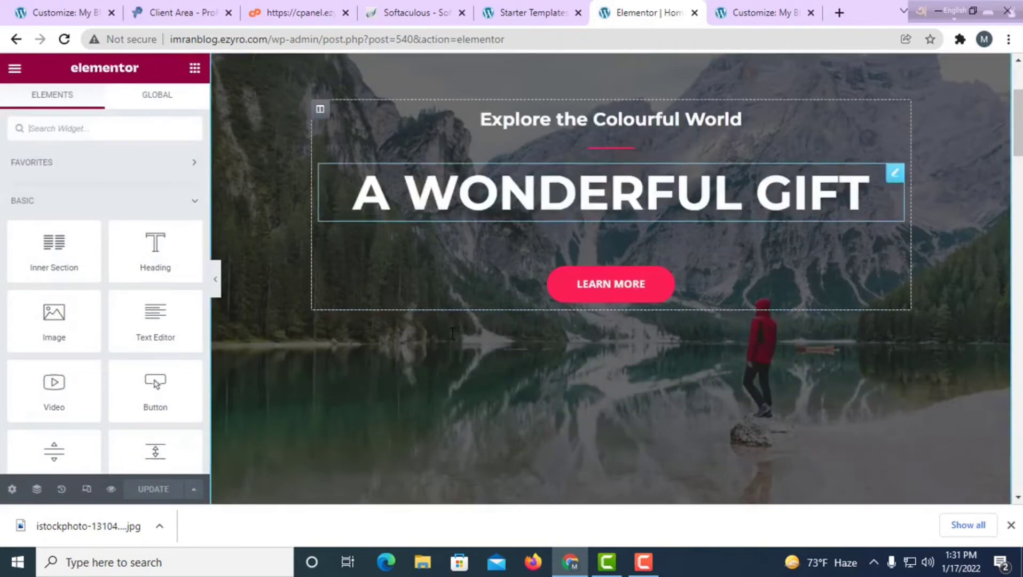
{"action": "scroll", "coordinate": [459, 362], "scroll_direction": "up", "scroll_amount": 15}
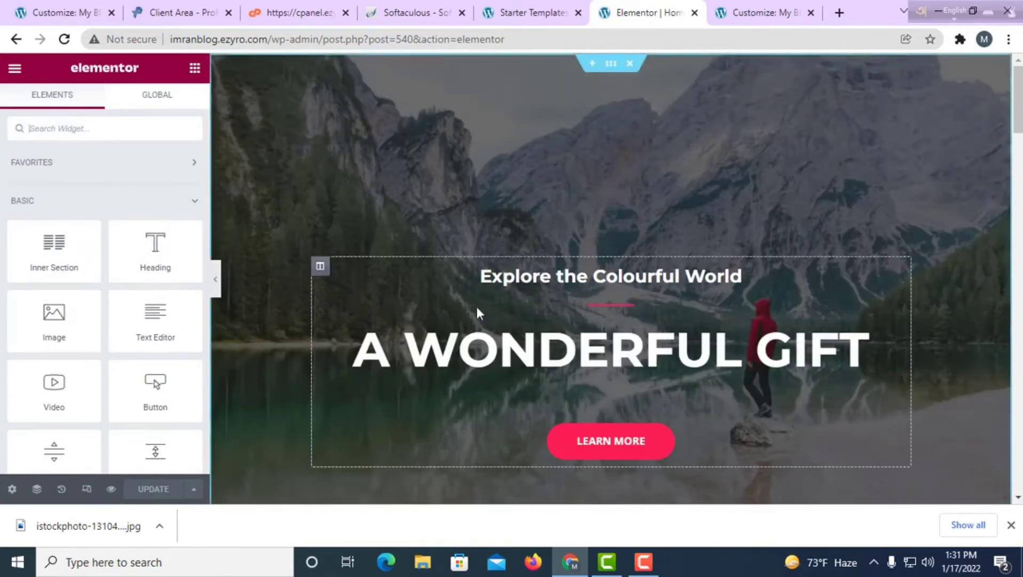
{"action": "left_click", "coordinate": [597, 283]}
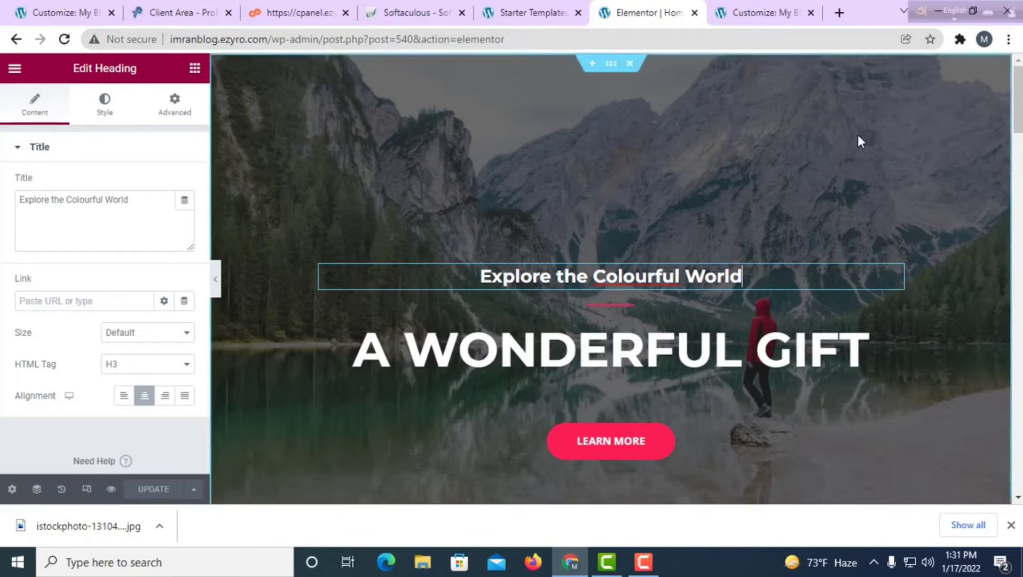
Set the hero section background to the istockphoto desk photo uploaded from Downloads.
{"action": "left_click", "coordinate": [613, 64]}
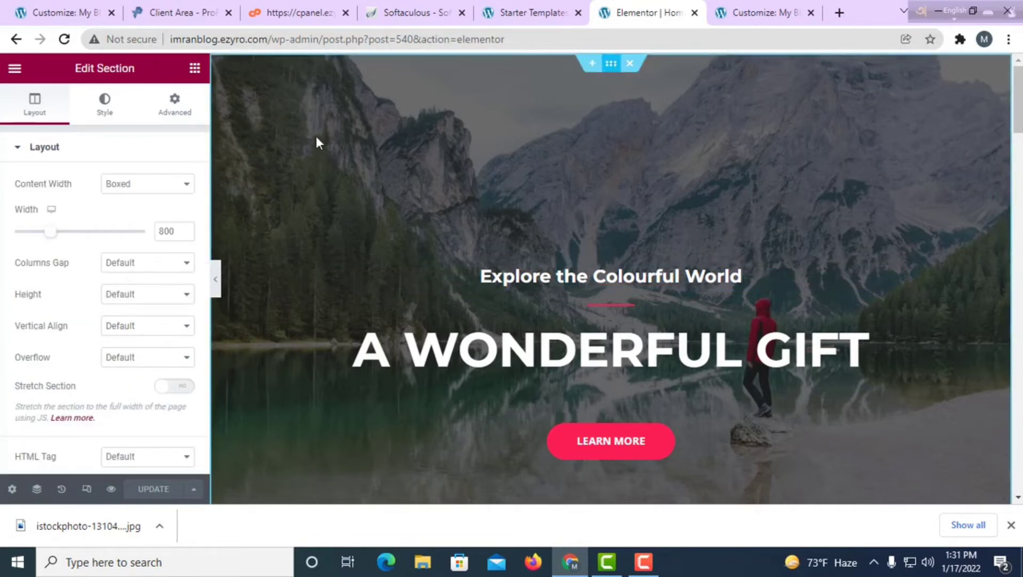
{"action": "left_click", "coordinate": [104, 109]}
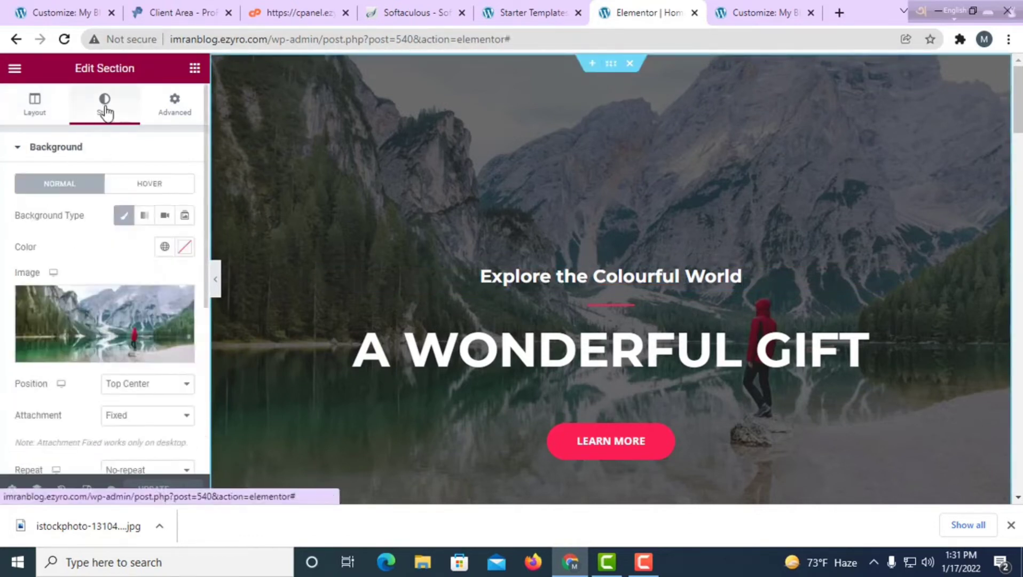
{"action": "mouse_move", "coordinate": [141, 336]}
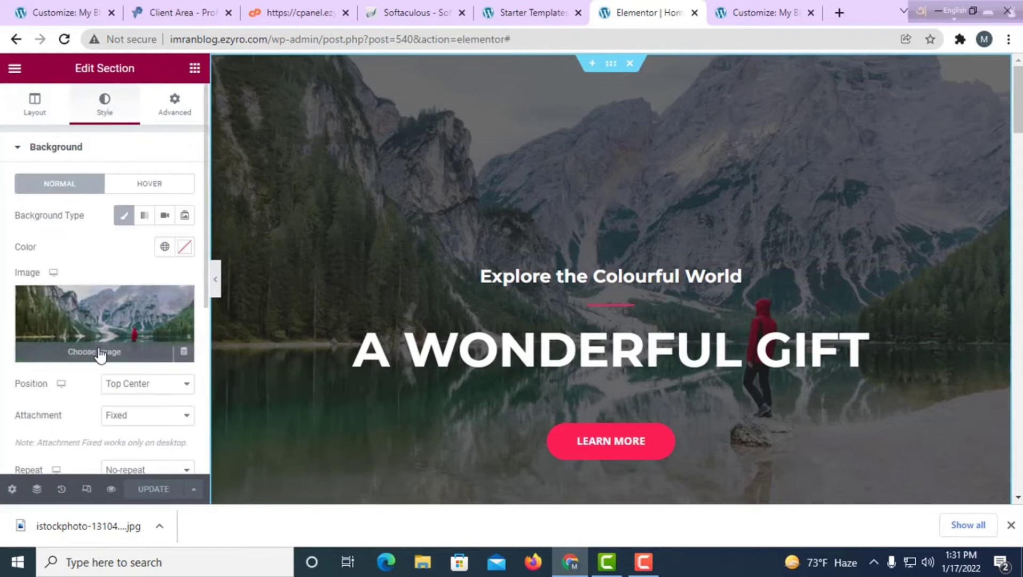
{"action": "left_click", "coordinate": [108, 335]}
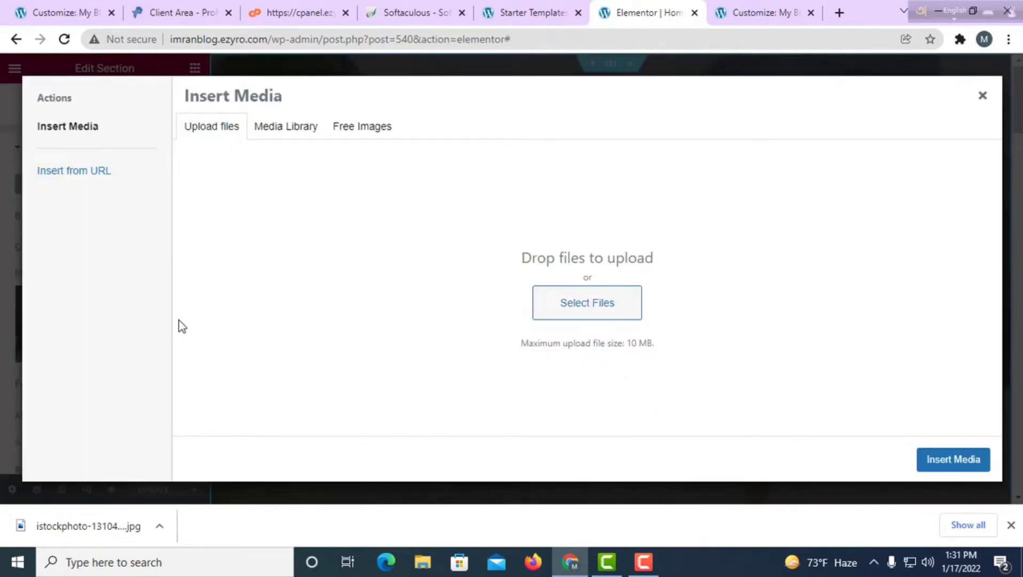
{"action": "left_click", "coordinate": [576, 311]}
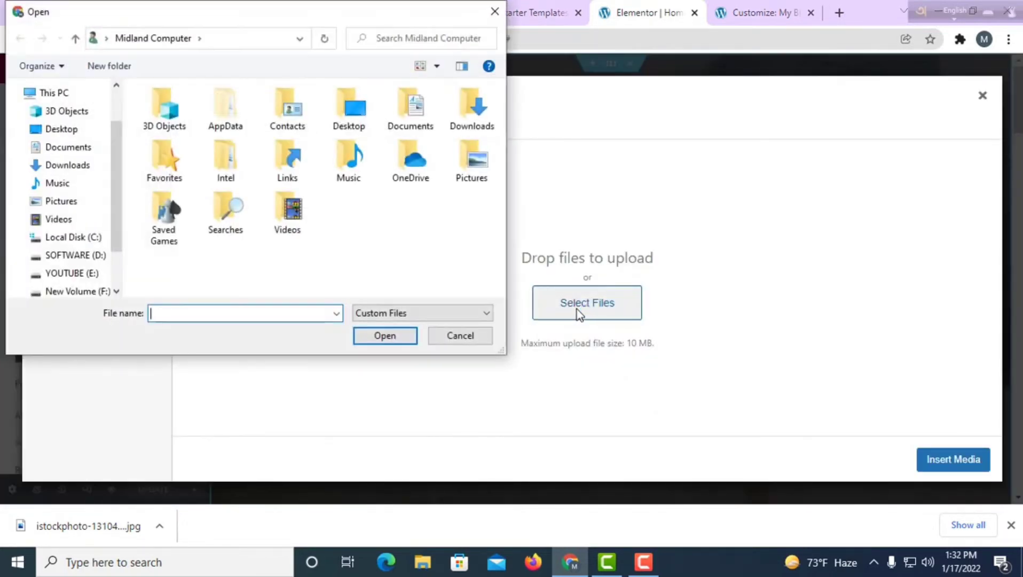
{"action": "left_click", "coordinate": [83, 165]}
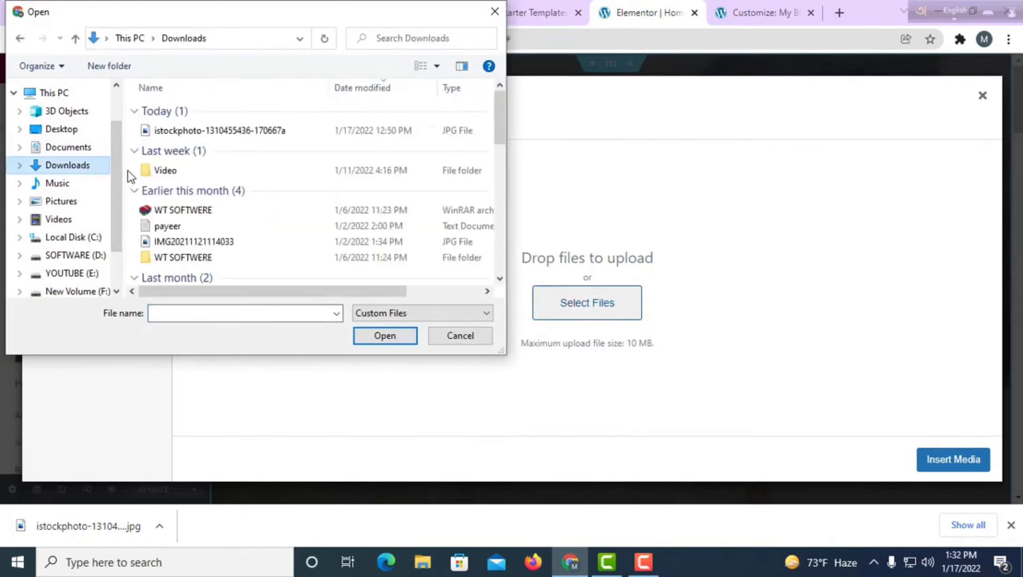
{"action": "left_click", "coordinate": [208, 131]}
{"action": "left_click", "coordinate": [380, 342]}
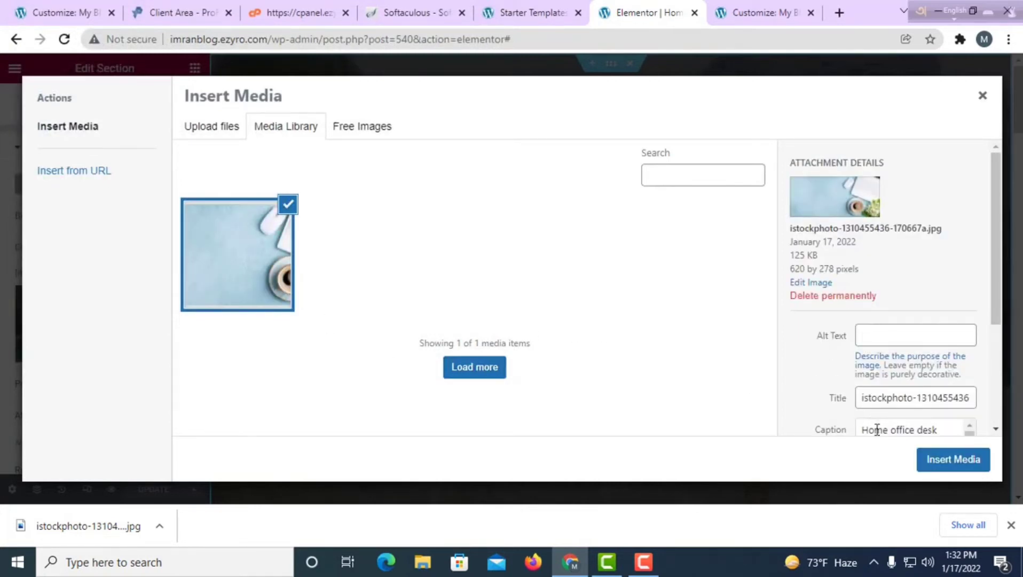
{"action": "left_click", "coordinate": [951, 468]}
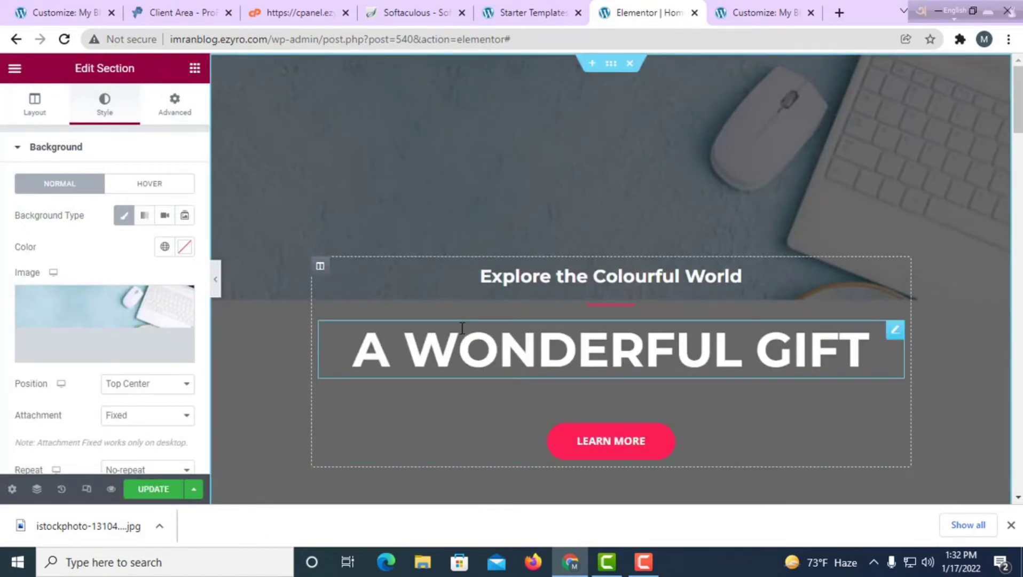
{"action": "scroll", "coordinate": [588, 147], "scroll_direction": "down", "scroll_amount": 4}
{"action": "scroll", "coordinate": [630, 293], "scroll_direction": "up", "scroll_amount": 4}
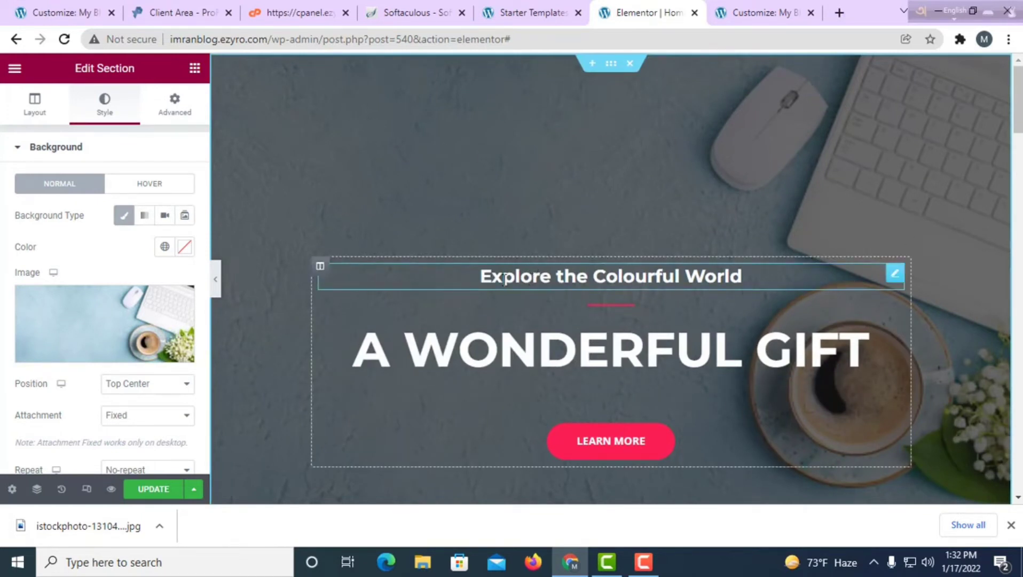
Replace the small hero heading text with 'Welcome to my new world'.
{"action": "left_click", "coordinate": [556, 280]}
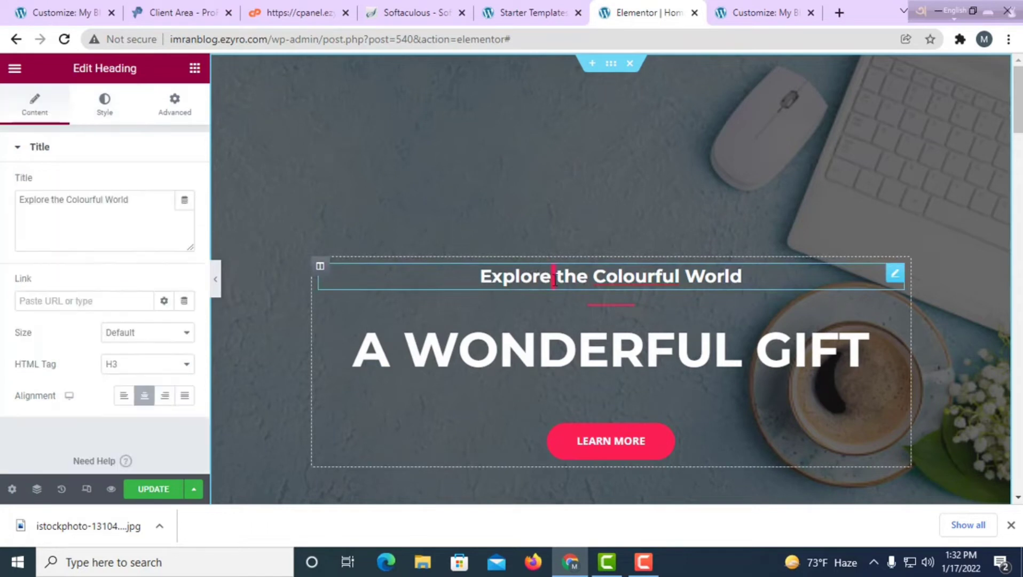
{"action": "left_click", "coordinate": [741, 281]}
{"action": "left_click_drag", "start_coordinate": [767, 280], "coordinate": [479, 281]}
{"action": "key", "text": "BackSpace"}
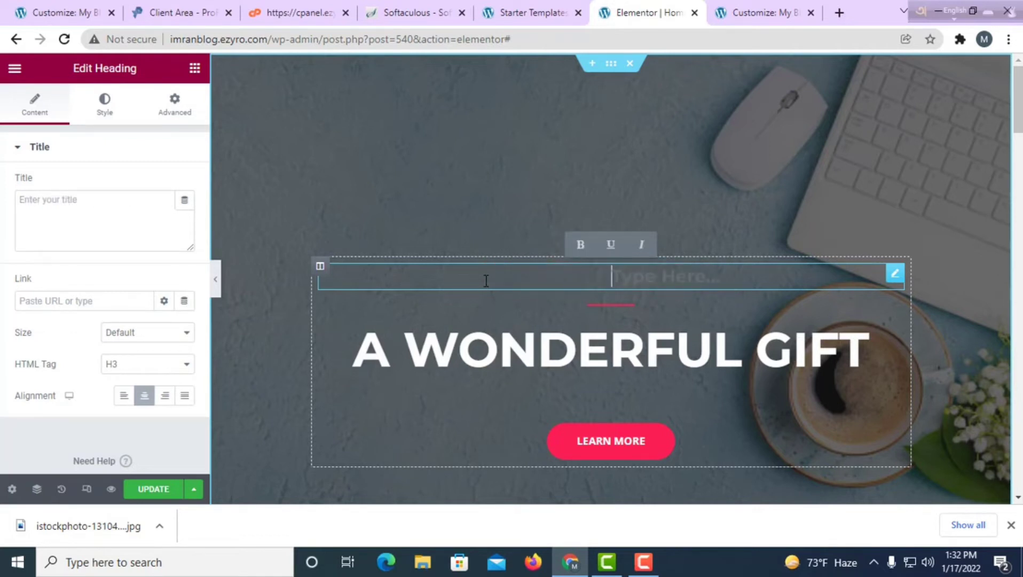
{"action": "type", "text": "W"}
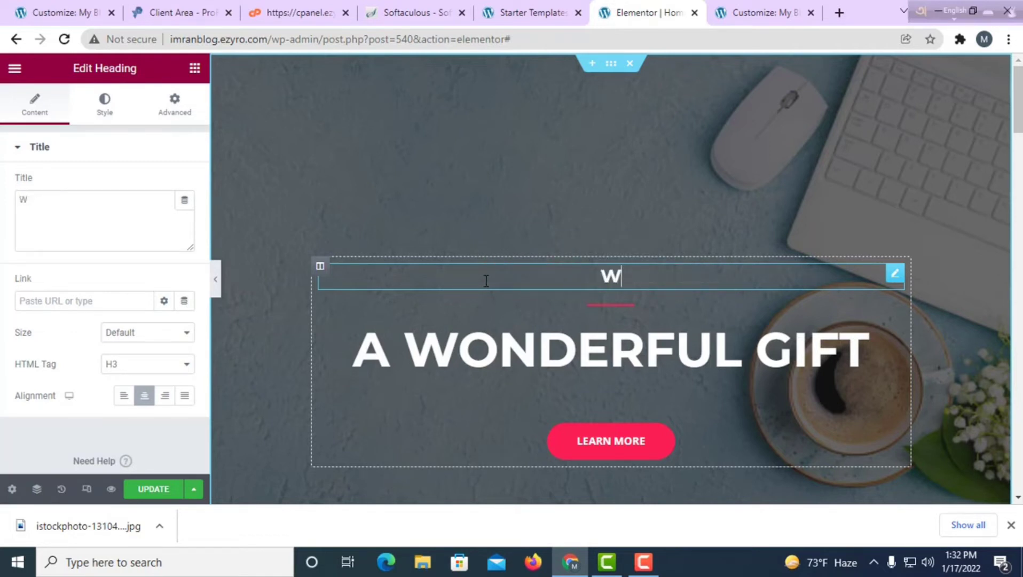
{"action": "type", "text": "elcome to my new  world"}
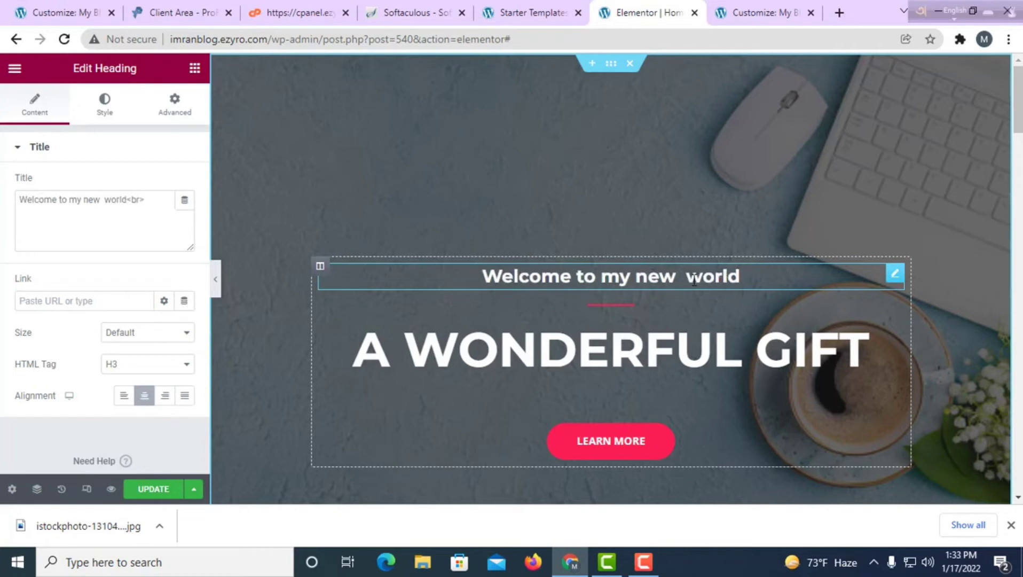
{"action": "key", "text": "BackSpace"}
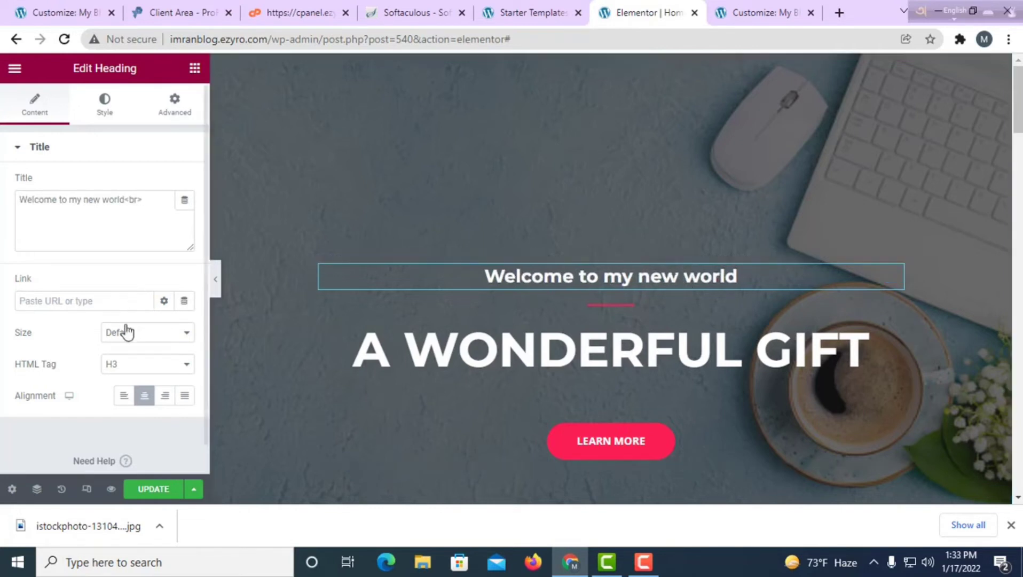
{"action": "scroll", "coordinate": [132, 348], "scroll_direction": "down", "scroll_amount": 1}
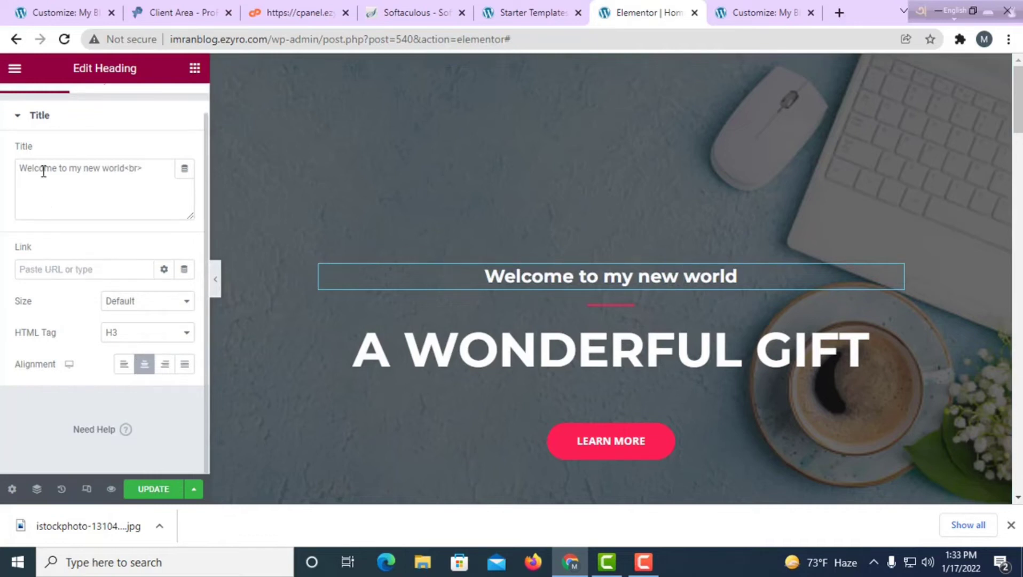
Set the heading's alignment back to Center after trying Right and Justified.
{"action": "left_click", "coordinate": [138, 173]}
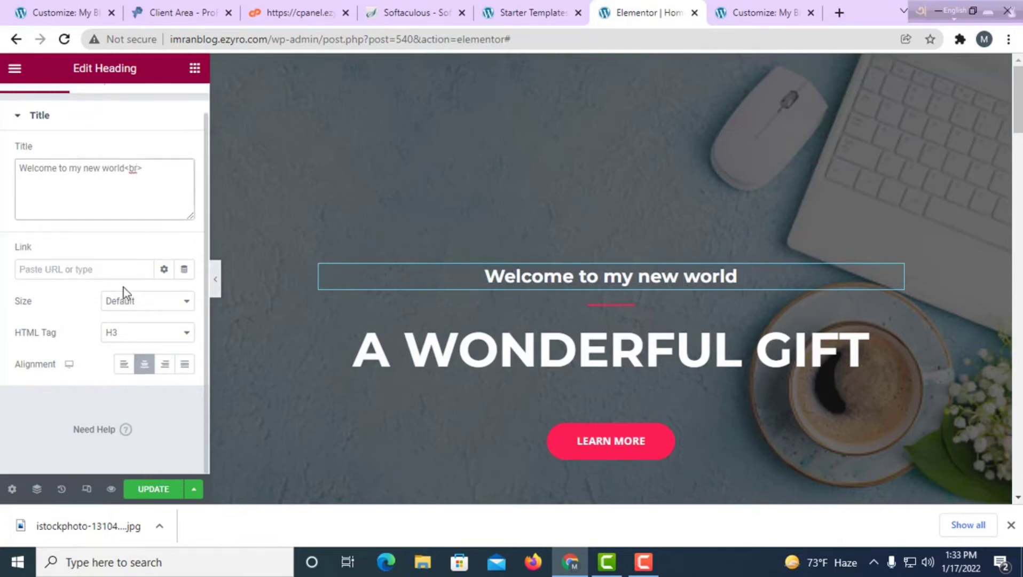
{"action": "left_click", "coordinate": [166, 366]}
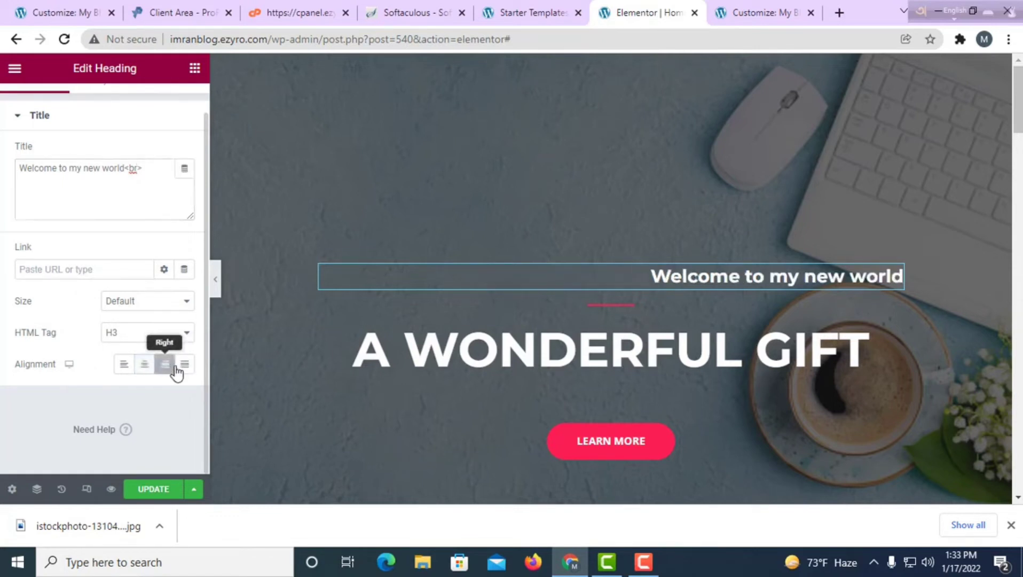
{"action": "left_click", "coordinate": [185, 368]}
{"action": "left_click", "coordinate": [146, 369]}
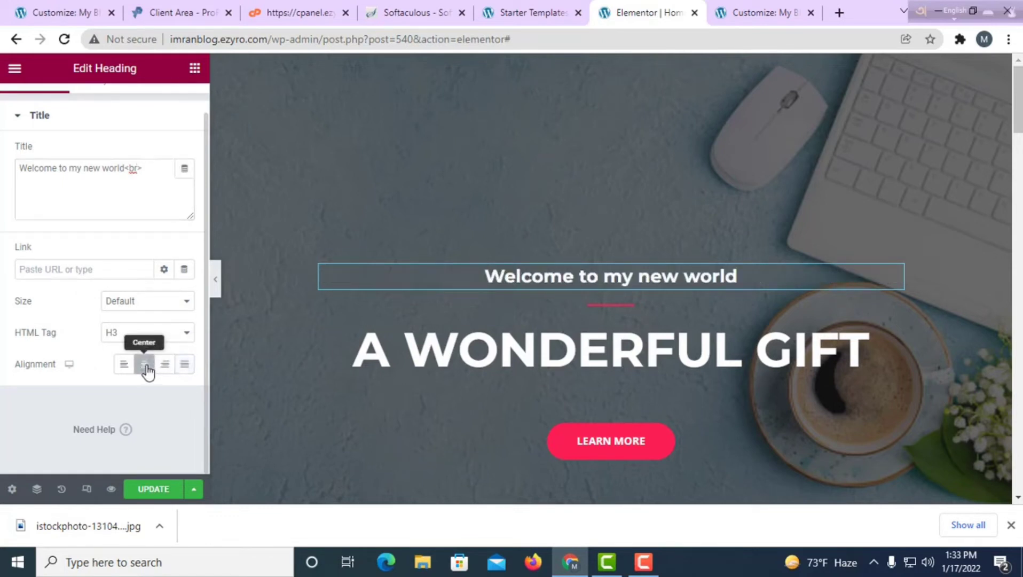
{"action": "scroll", "coordinate": [150, 326], "scroll_direction": "up", "scroll_amount": 1}
{"action": "scroll", "coordinate": [149, 329], "scroll_direction": "down", "scroll_amount": 1}
{"action": "scroll", "coordinate": [153, 365], "scroll_direction": "up", "scroll_amount": 1}
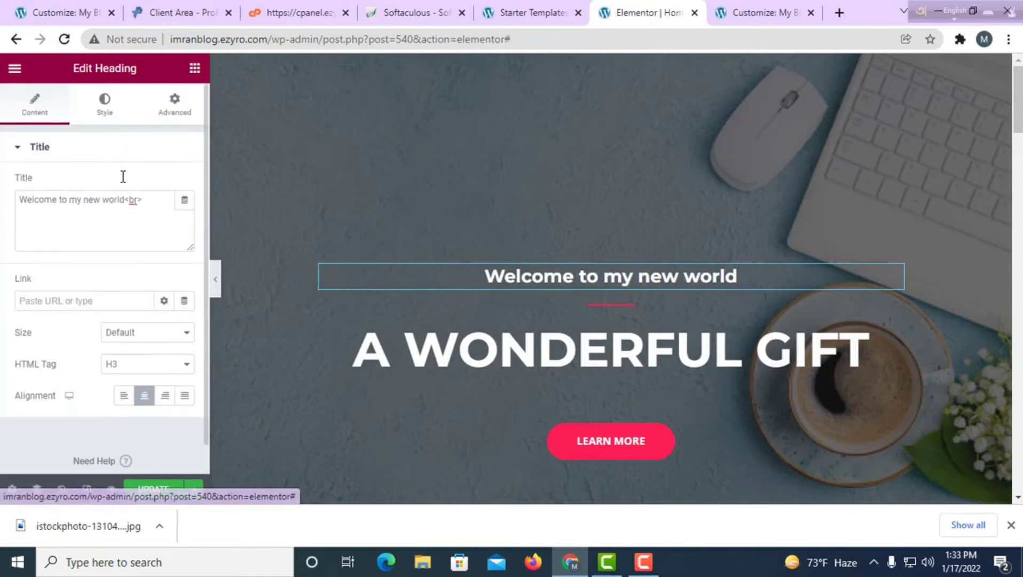
Make the subtitle text the global Theme Color 1.
{"action": "left_click", "coordinate": [109, 111]}
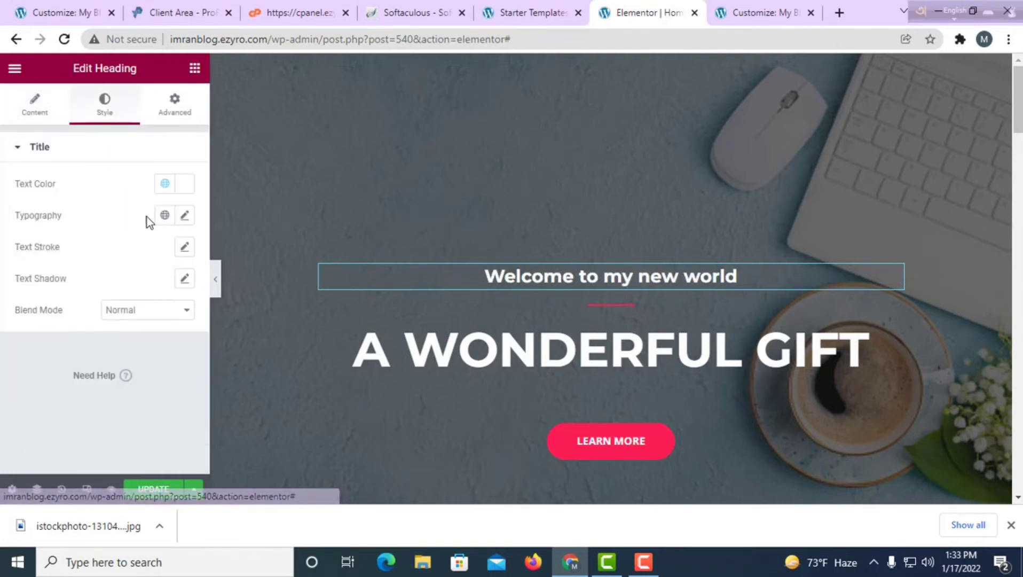
{"action": "left_click", "coordinate": [165, 184]}
{"action": "left_click", "coordinate": [58, 367]}
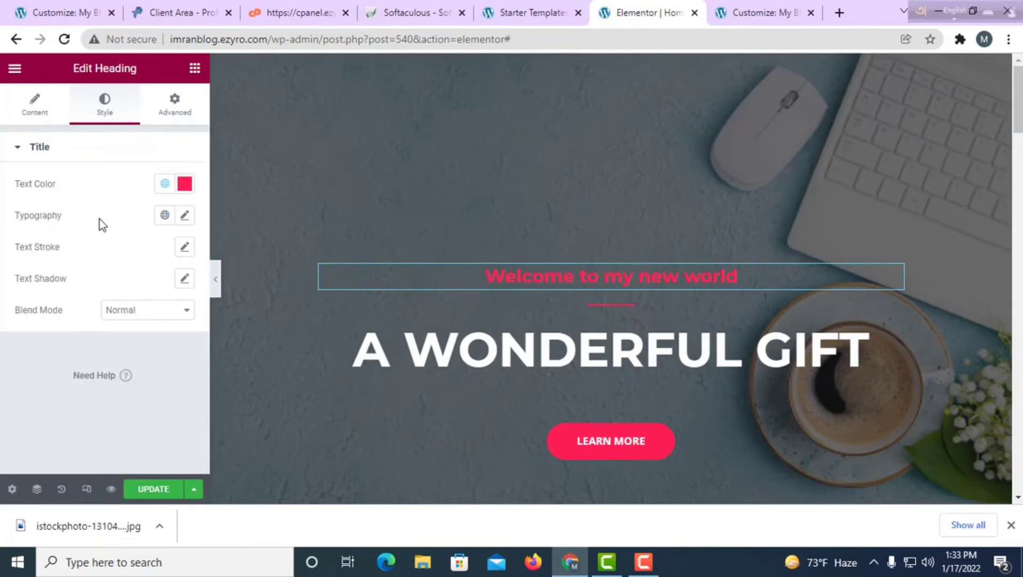
Apply the global Text font to the subtitle's typography.
{"action": "left_click", "coordinate": [184, 216]}
{"action": "left_click", "coordinate": [165, 216]}
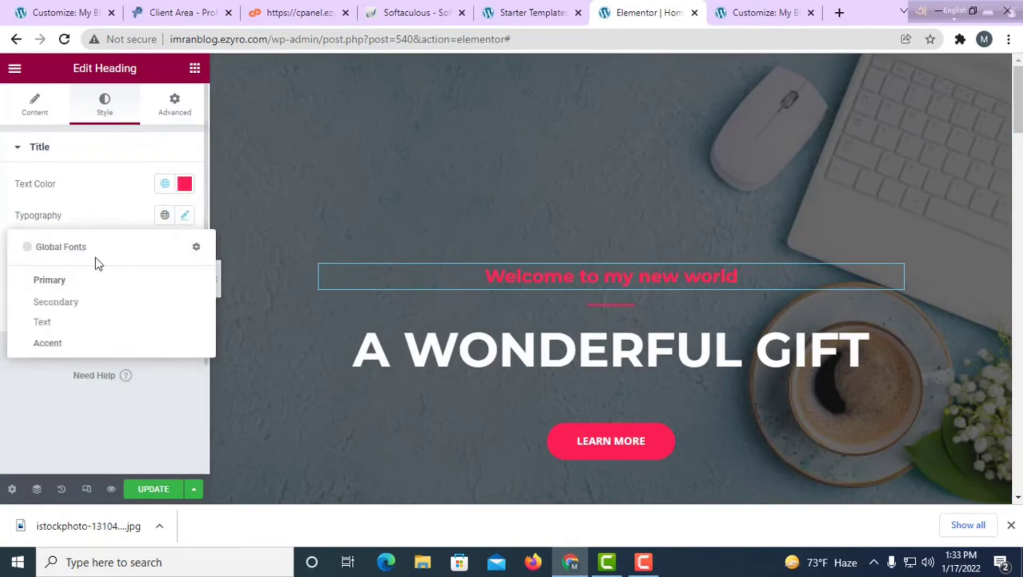
{"action": "left_click", "coordinate": [51, 303]}
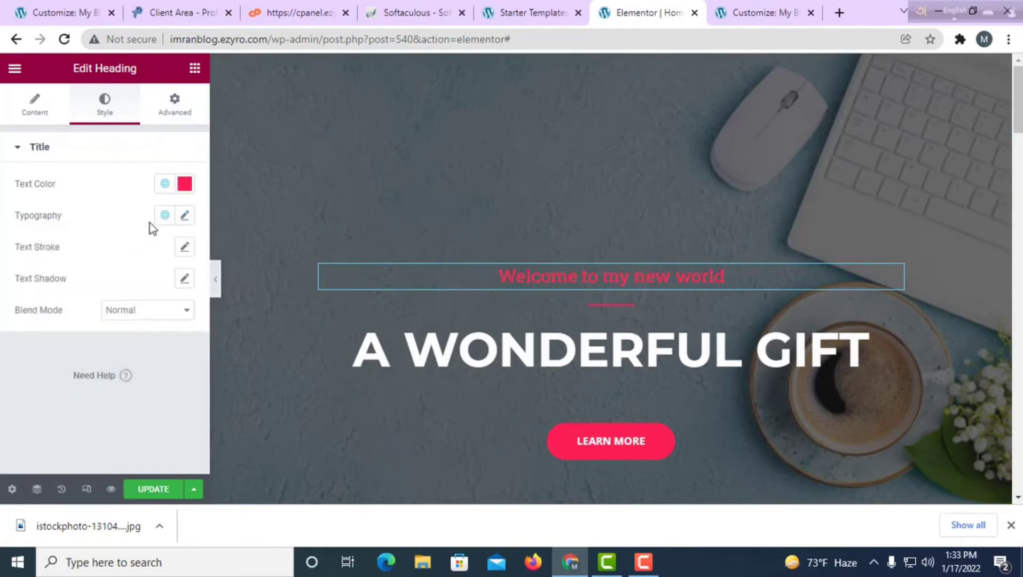
{"action": "left_click", "coordinate": [165, 215]}
{"action": "left_click", "coordinate": [71, 324]}
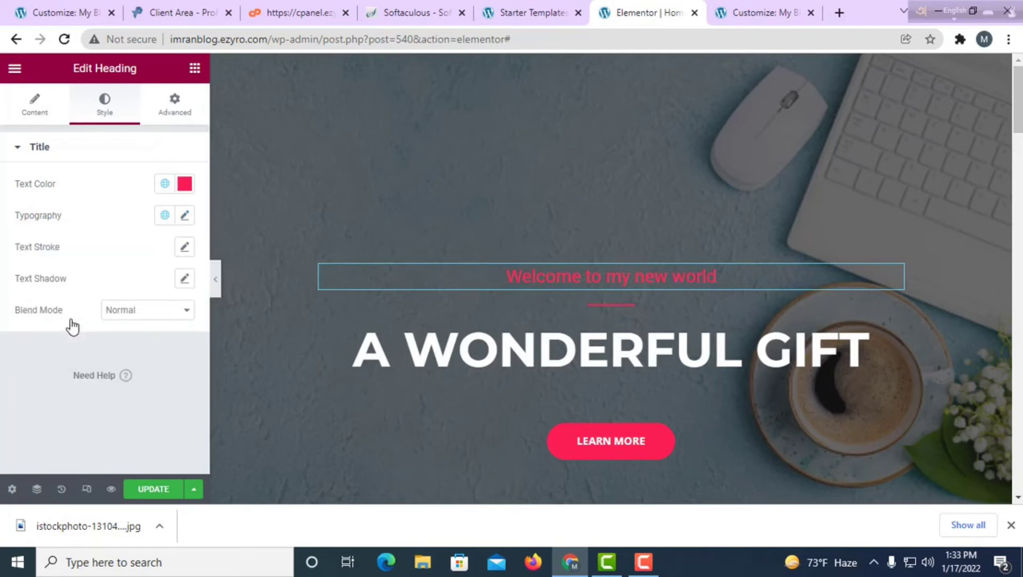
{"action": "left_click", "coordinate": [165, 215]}
{"action": "left_click", "coordinate": [50, 282]}
Set the subtitle's blend mode to Color after trying Screen and Lighten.
{"action": "left_click", "coordinate": [176, 320]}
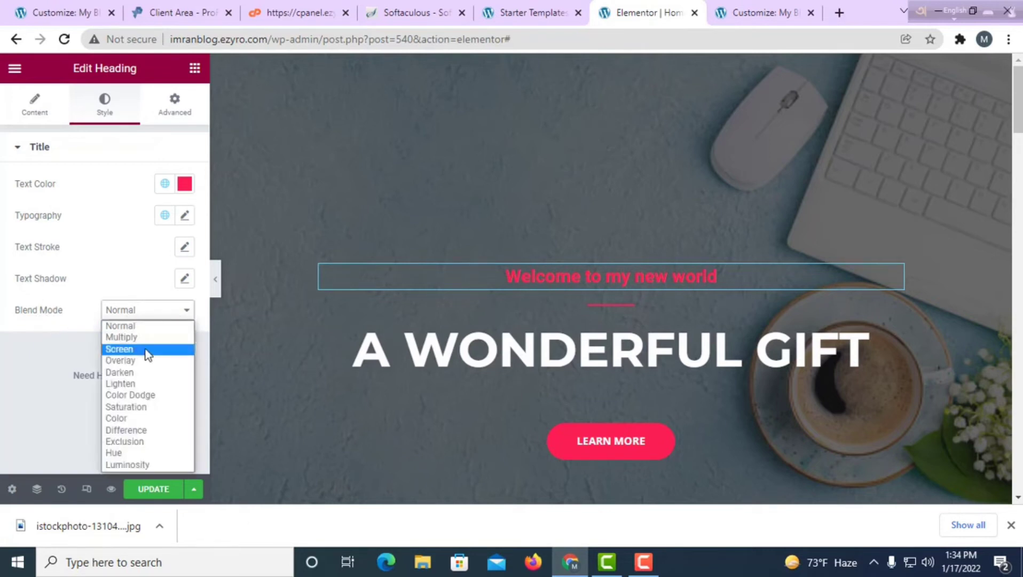
{"action": "left_click", "coordinate": [143, 353]}
{"action": "left_click", "coordinate": [185, 311]}
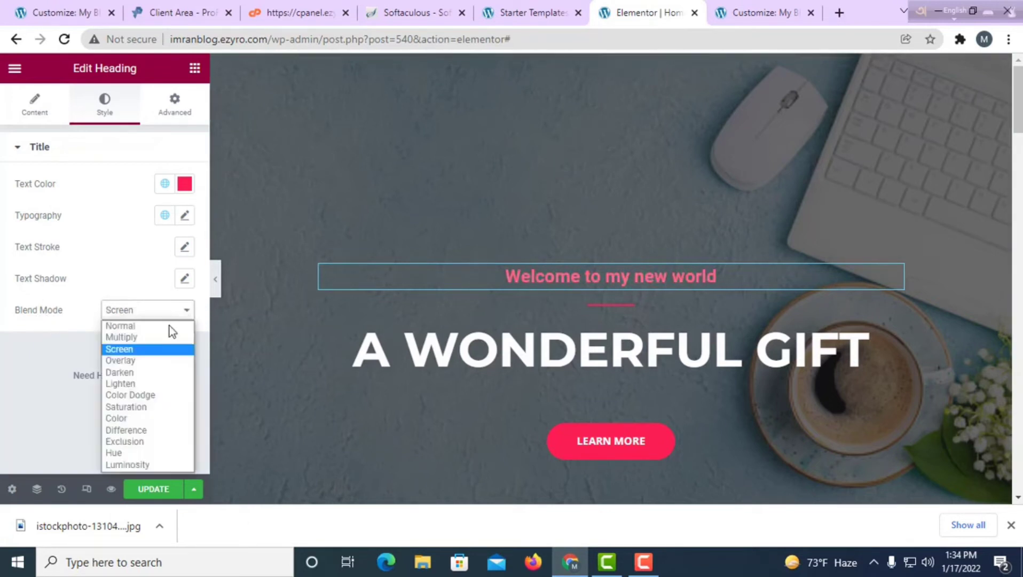
{"action": "left_click", "coordinate": [122, 386]}
{"action": "left_click", "coordinate": [187, 312]}
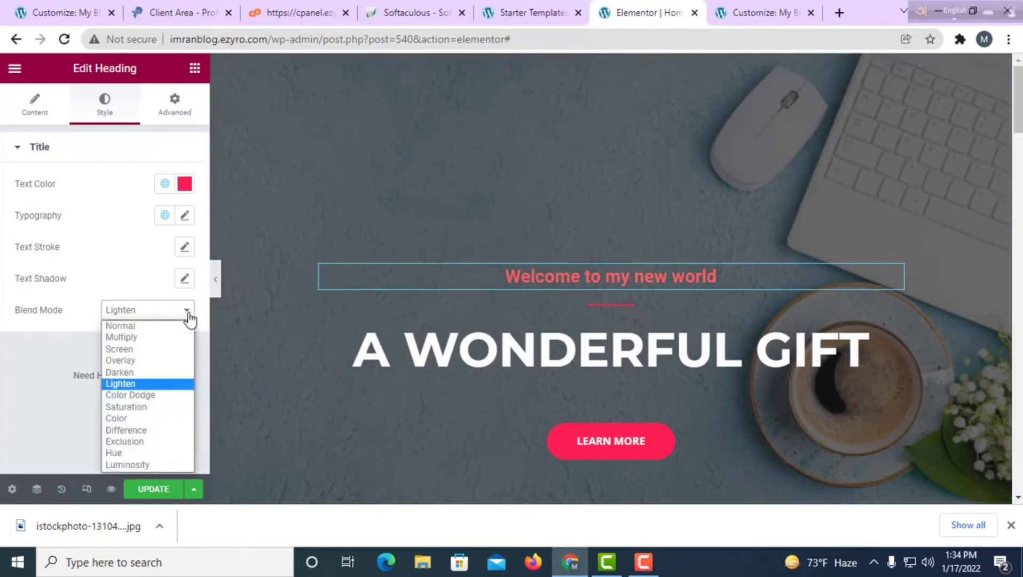
{"action": "left_click", "coordinate": [120, 418]}
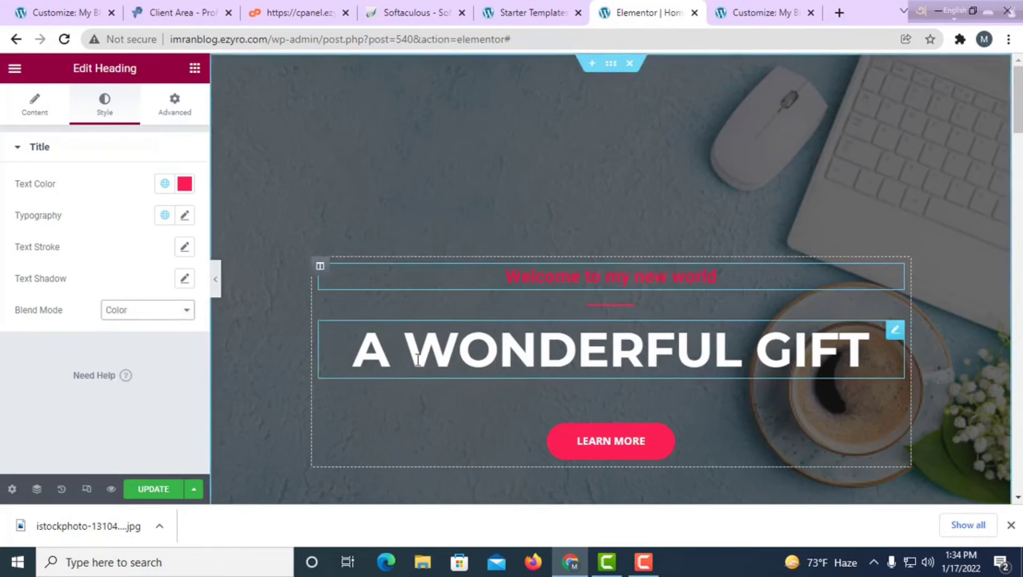
Retitle the hero heading KNOW ABOUT MYSELF and relabel the button 'visit my channel'.
{"action": "left_click", "coordinate": [864, 358]}
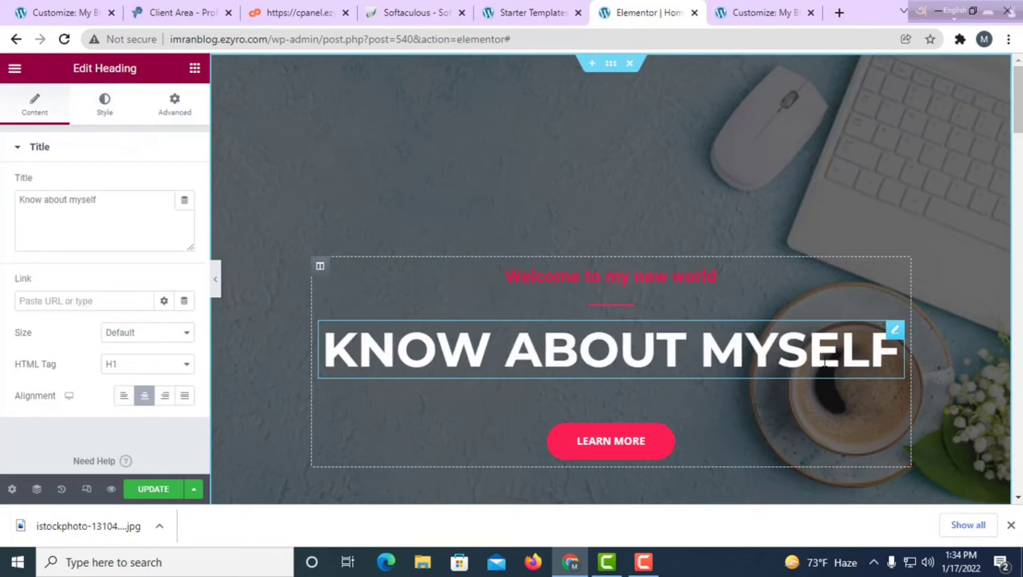
{"action": "scroll", "coordinate": [629, 356], "scroll_direction": "down", "scroll_amount": 4}
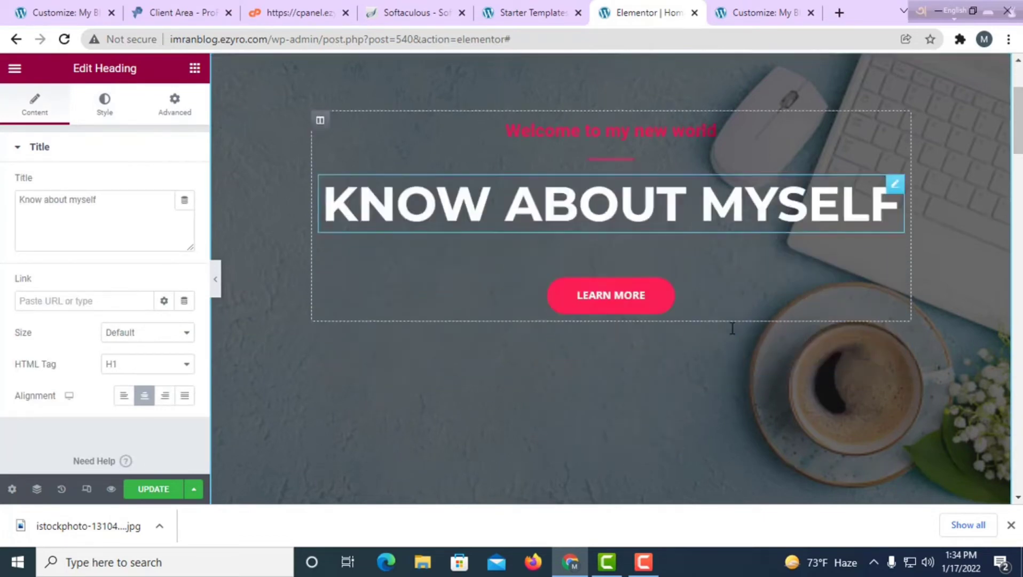
{"action": "scroll", "coordinate": [636, 417], "scroll_direction": "up", "scroll_amount": 3}
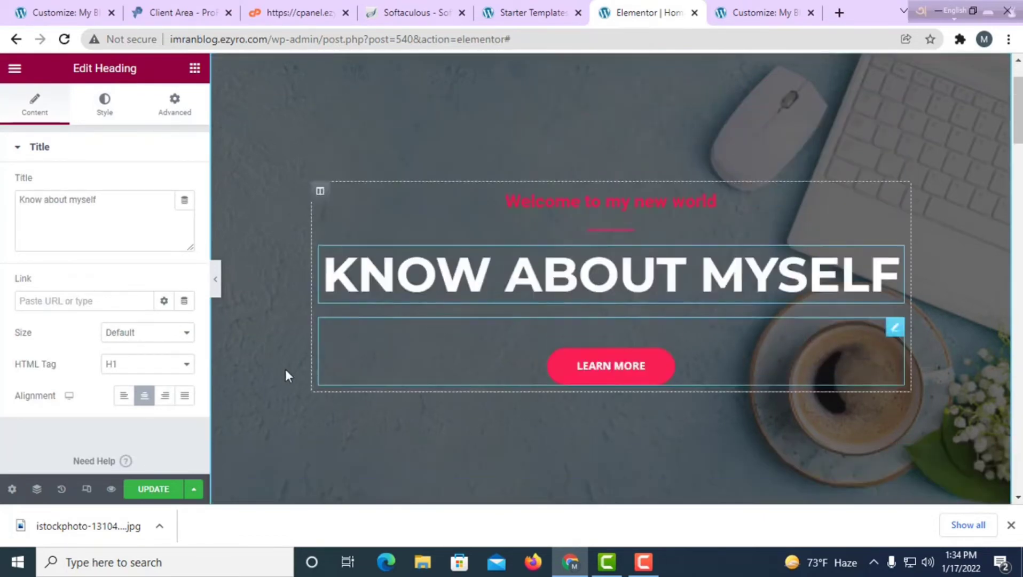
{"action": "left_click", "coordinate": [637, 376]}
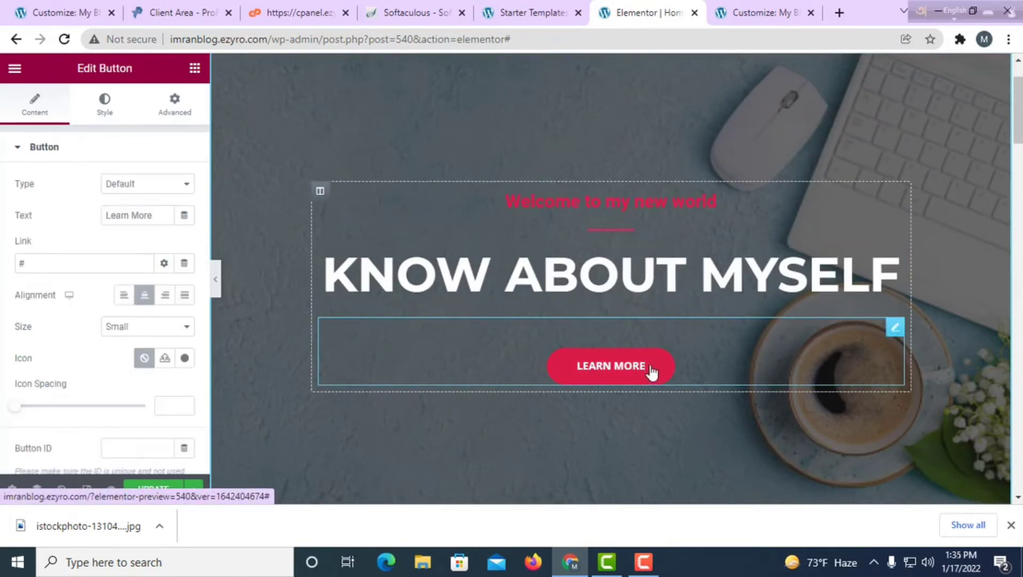
{"action": "key", "text": "BackSpace"}
{"action": "key", "text": "BackSpace"}
{"action": "key", "text": "BackSpace"}
{"action": "key", "text": "BackSpace"}
{"action": "key", "text": "BackSpace"}
{"action": "key", "text": "BackSpace"}
{"action": "key", "text": "BackSpace"}
{"action": "key", "text": "BackSpace"}
{"action": "key", "text": "BackSpace"}
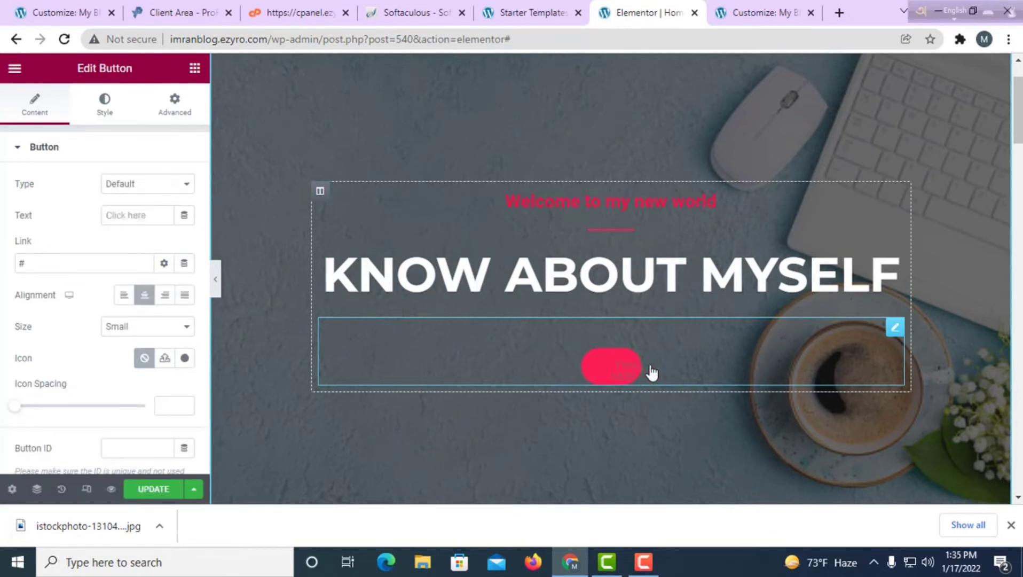
{"action": "type", "text": "visit my"}
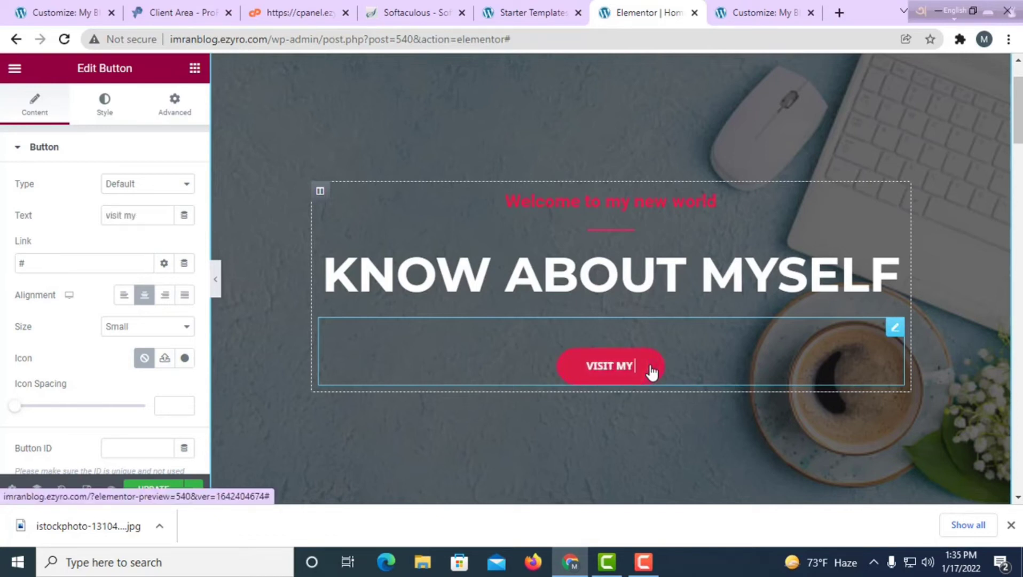
{"action": "type", "text": " chan"}
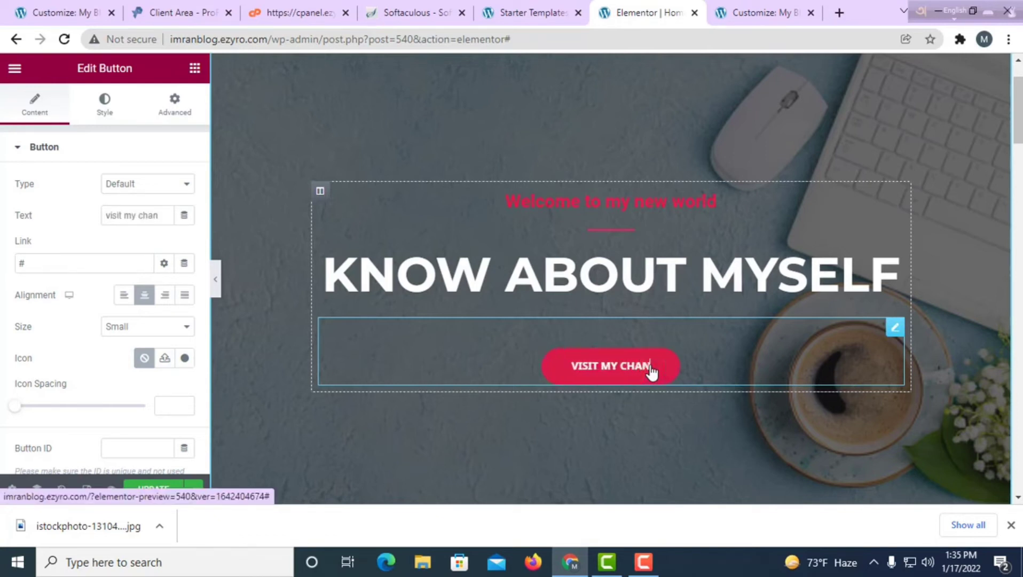
{"action": "type", "text": "nel"}
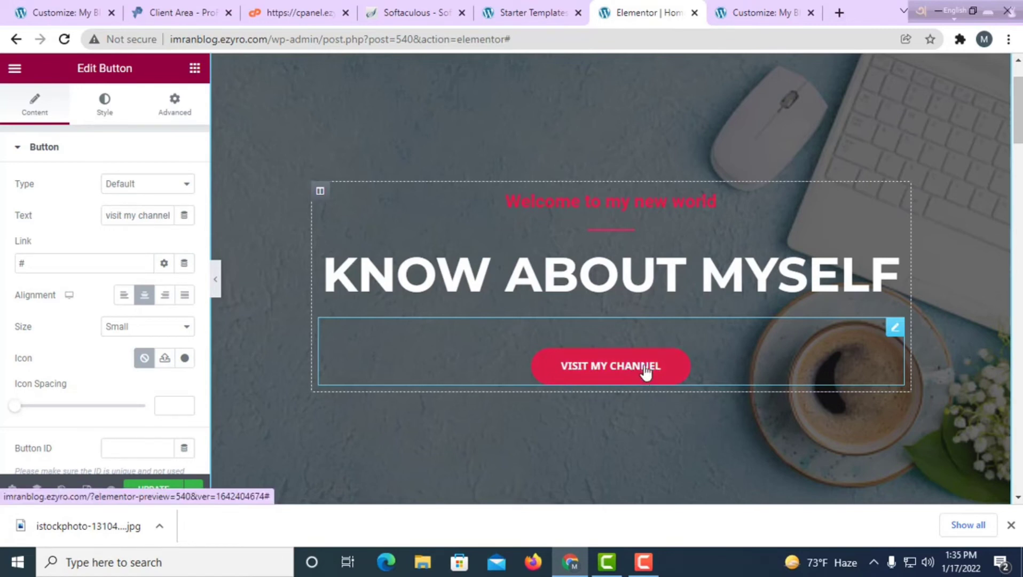
In a new tab, search YouTube for 'etc bangla' and open the ETC Bangla channel.
{"action": "left_click", "coordinate": [840, 12]}
{"action": "left_click", "coordinate": [481, 291]}
{"action": "left_click", "coordinate": [364, 326]}
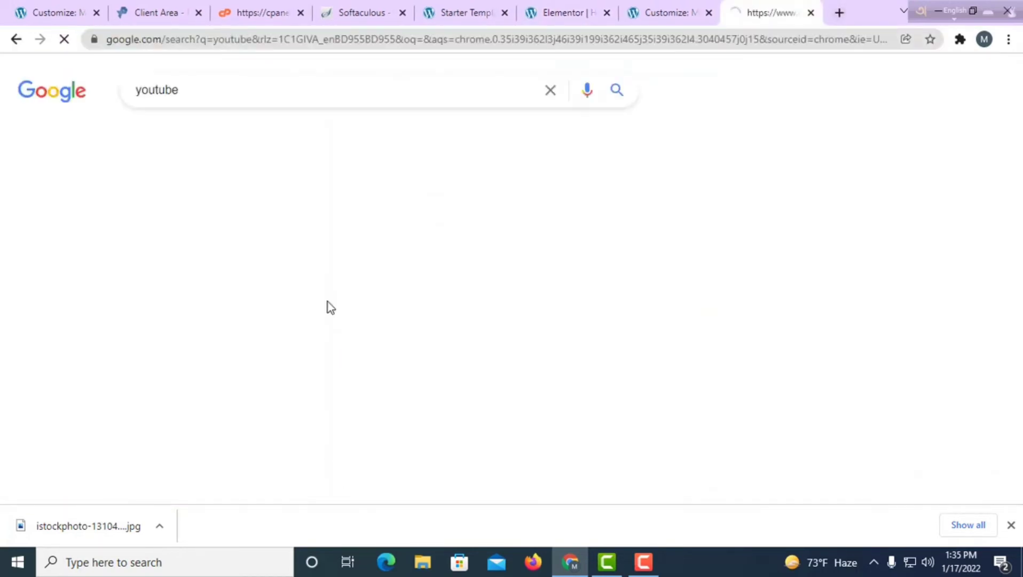
{"action": "left_click", "coordinate": [163, 221]}
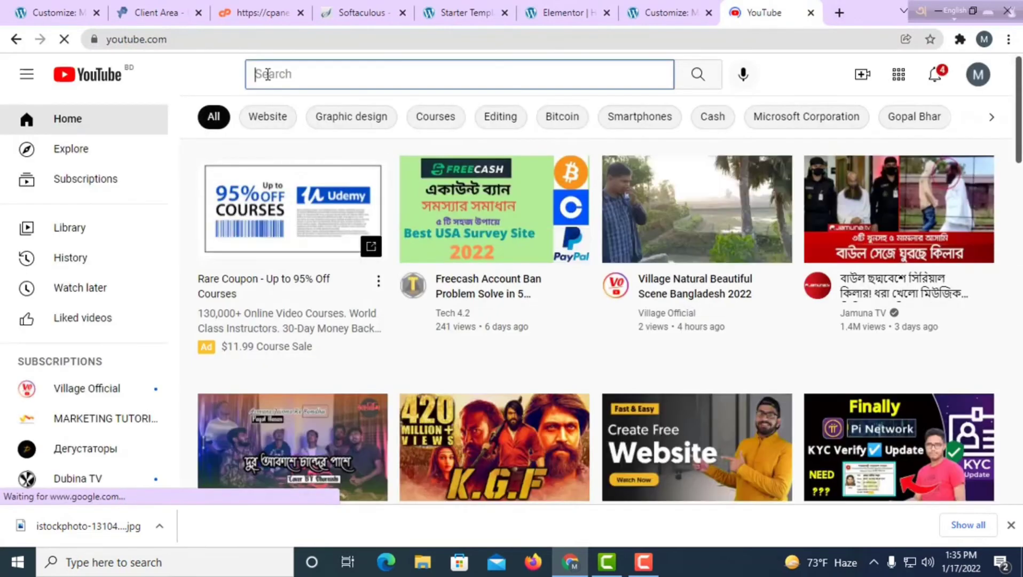
{"action": "left_click", "coordinate": [265, 74]}
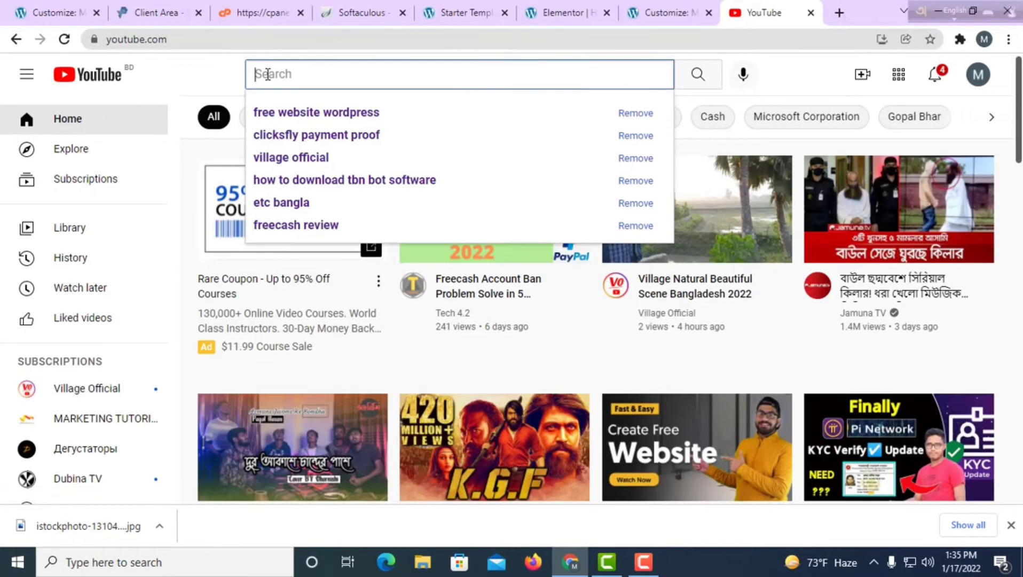
{"action": "type", "text": "etc bang"}
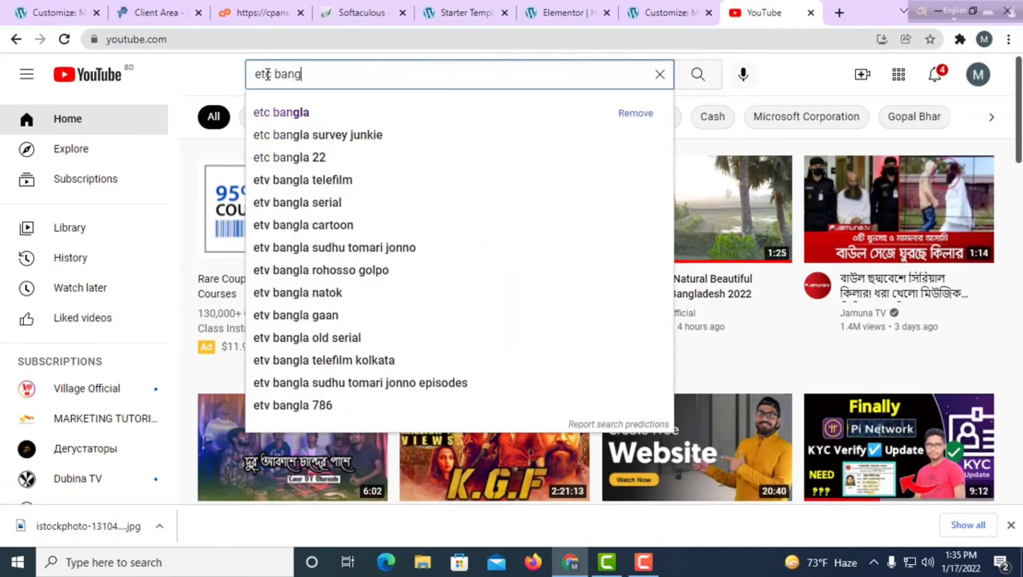
{"action": "type", "text": "la"}
{"action": "key", "text": "Return"}
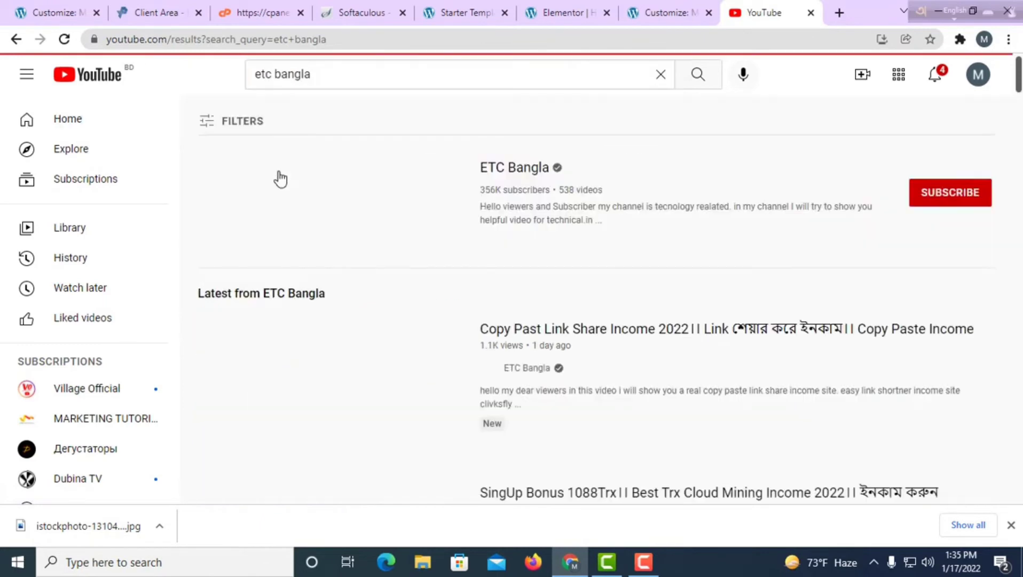
{"action": "left_click", "coordinate": [316, 220]}
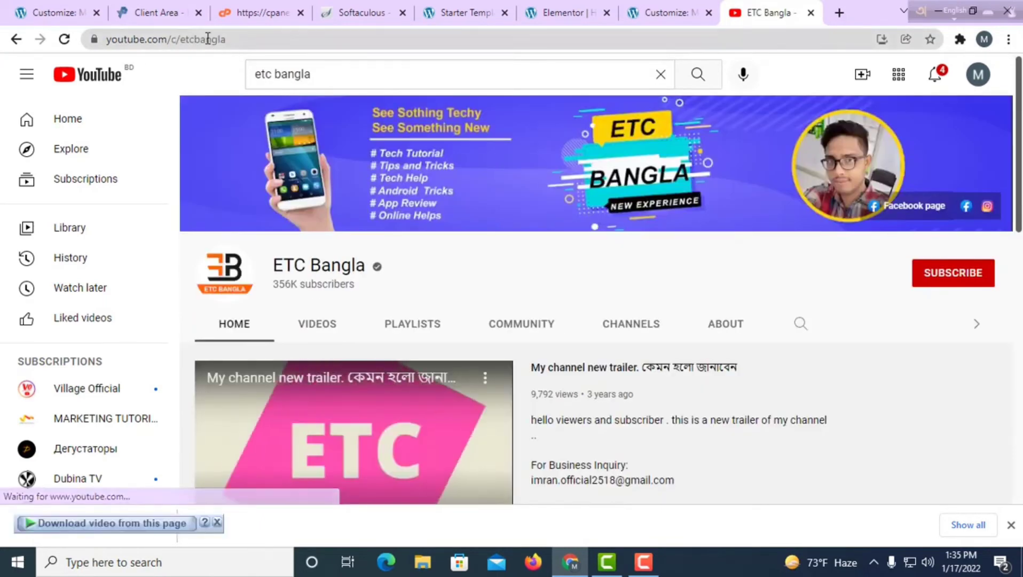
Copy the channel page's URL and return to the Elementor editor tab.
{"action": "left_click", "coordinate": [207, 39]}
{"action": "right_click", "coordinate": [208, 39]}
{"action": "left_click", "coordinate": [280, 125]}
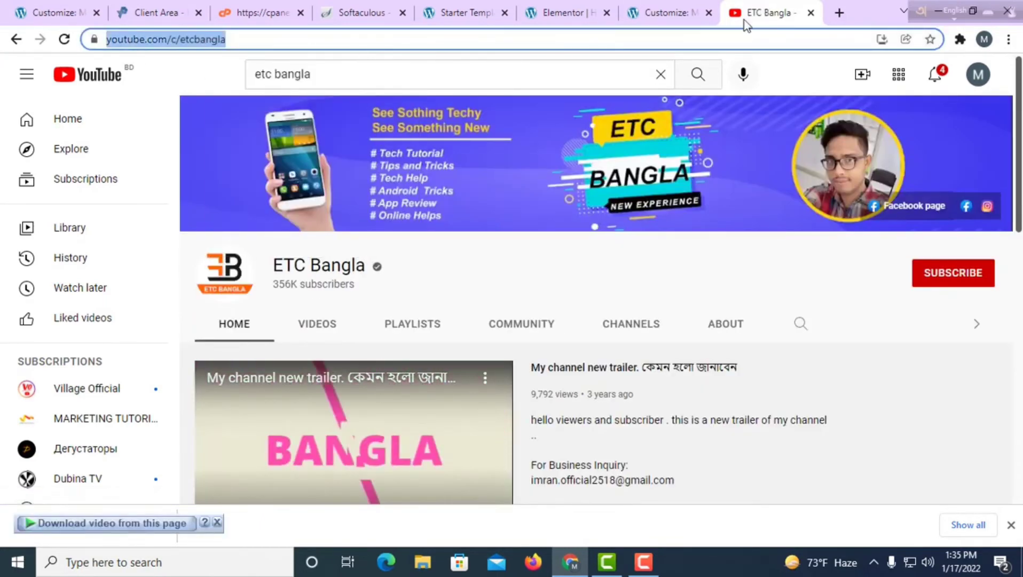
{"action": "left_click", "coordinate": [674, 12]}
{"action": "left_click", "coordinate": [585, 11]}
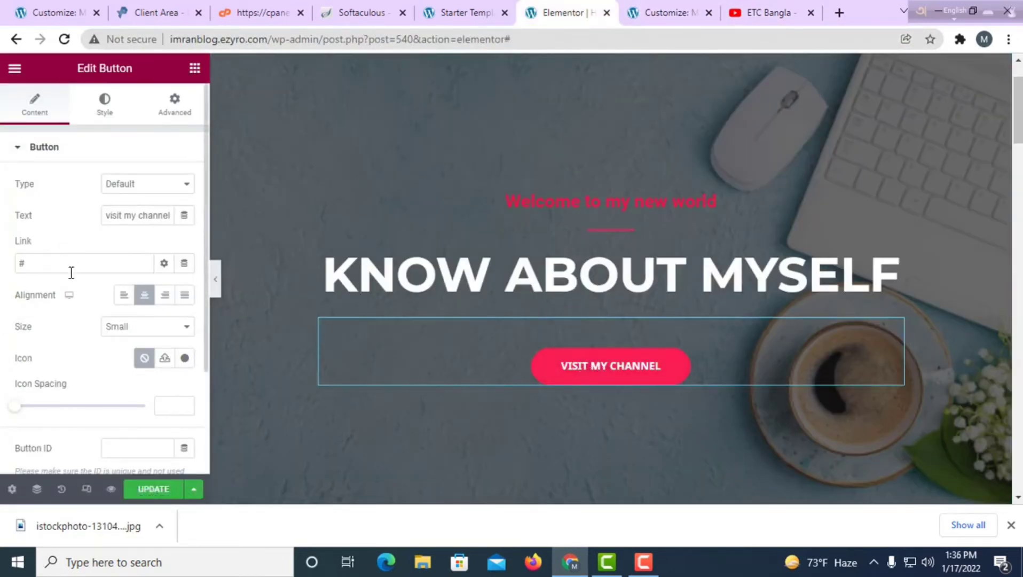
Paste the ETC Bangla channel URL as the button's link and update the page.
{"action": "left_click", "coordinate": [46, 264]}
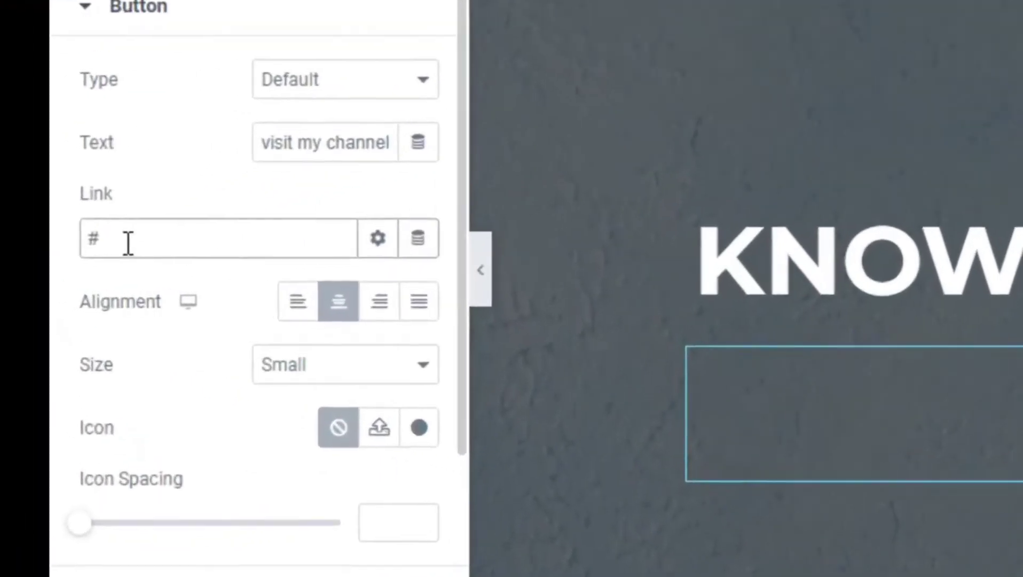
{"action": "right_click", "coordinate": [41, 265]}
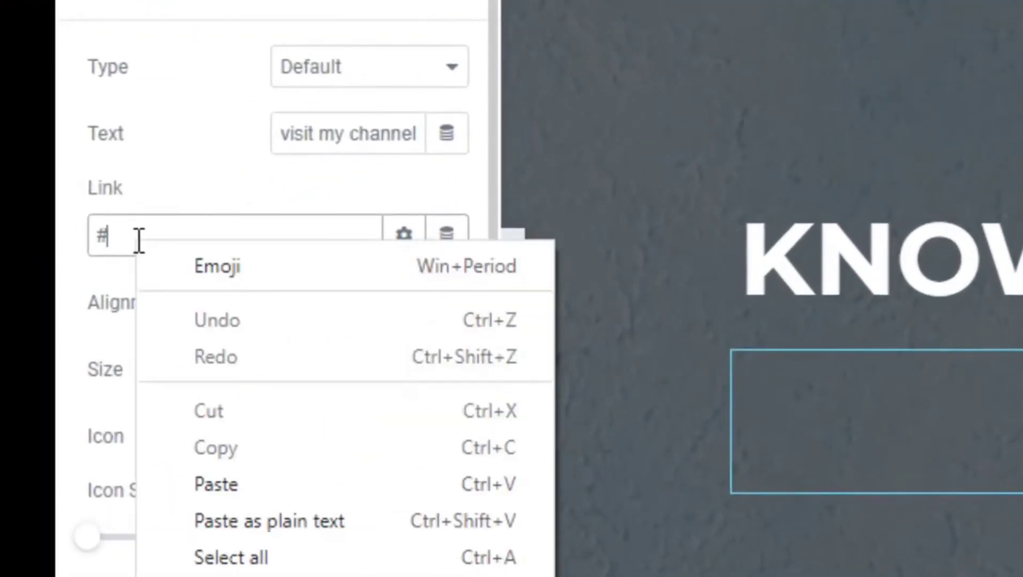
{"action": "left_click", "coordinate": [233, 484]}
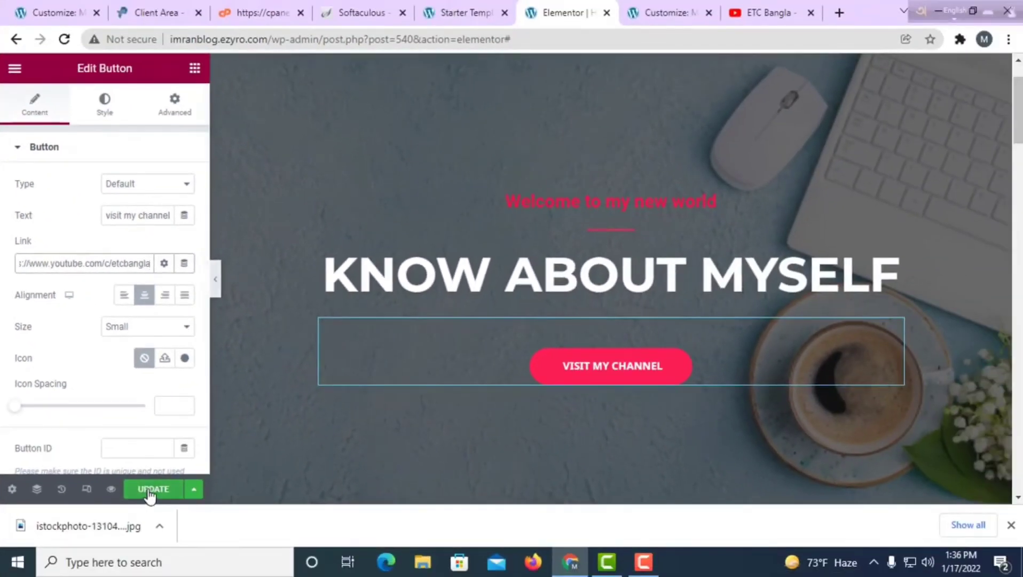
{"action": "left_click", "coordinate": [149, 492]}
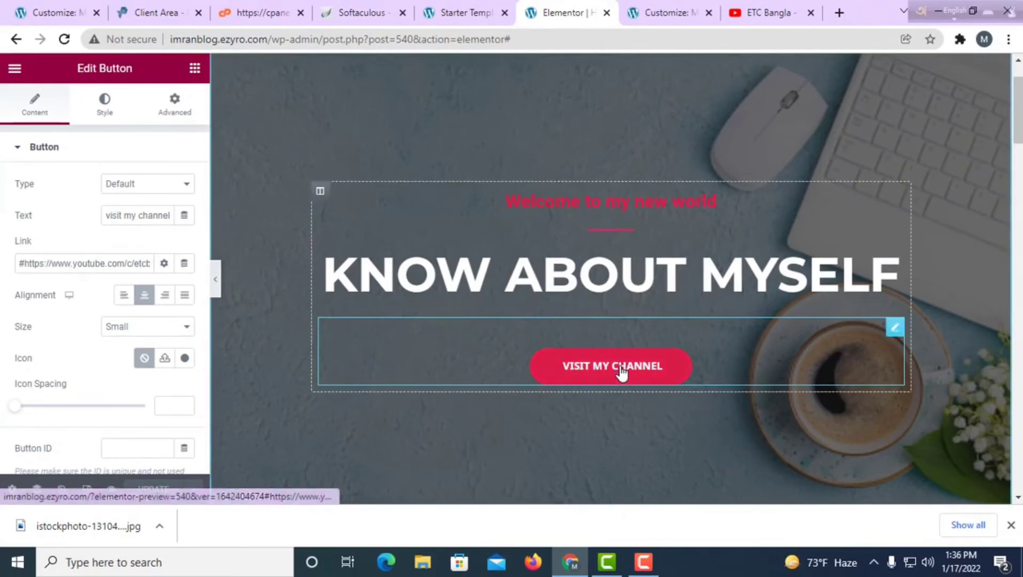
Copy the site's URL from the address bar.
{"action": "left_click_drag", "start_coordinate": [268, 39], "coordinate": [184, 41]}
{"action": "right_click", "coordinate": [171, 41]}
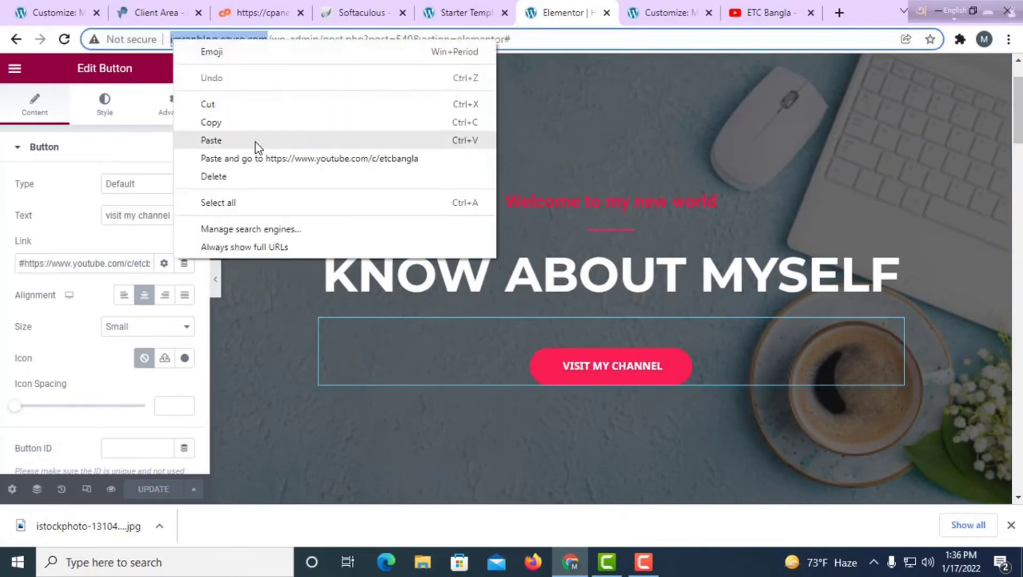
{"action": "left_click", "coordinate": [245, 120]}
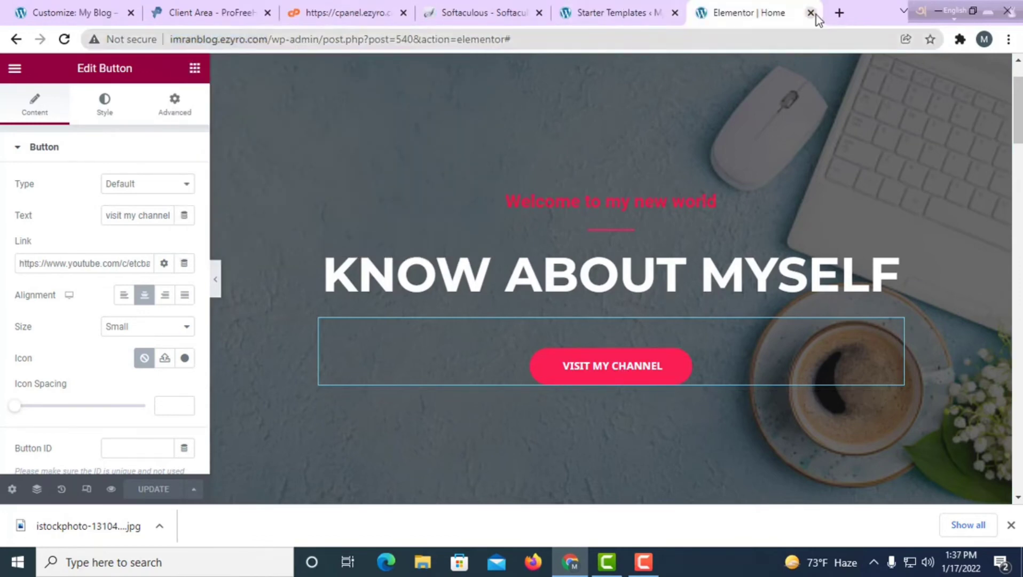
Open the live site in a new tab and test that VISIT MY CHANNEL opens the channel.
{"action": "left_click", "coordinate": [839, 13]}
{"action": "right_click", "coordinate": [252, 40]}
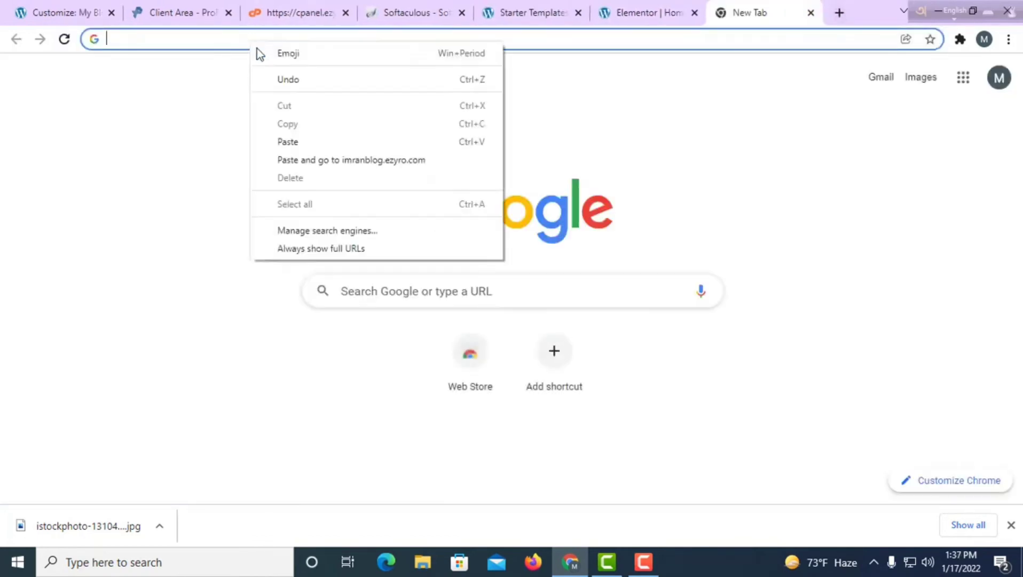
{"action": "left_click", "coordinate": [295, 144]}
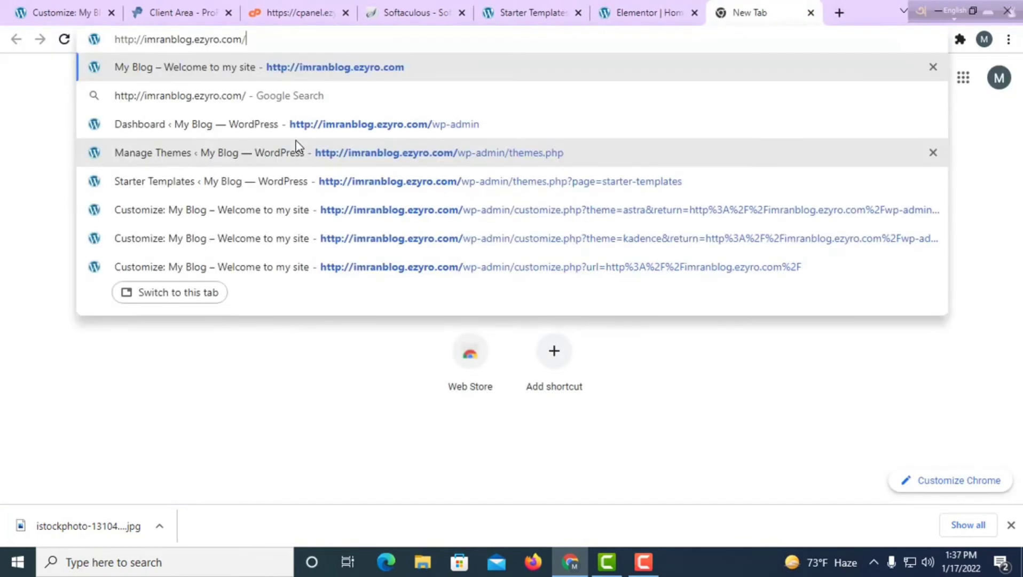
{"action": "left_click", "coordinate": [301, 74]}
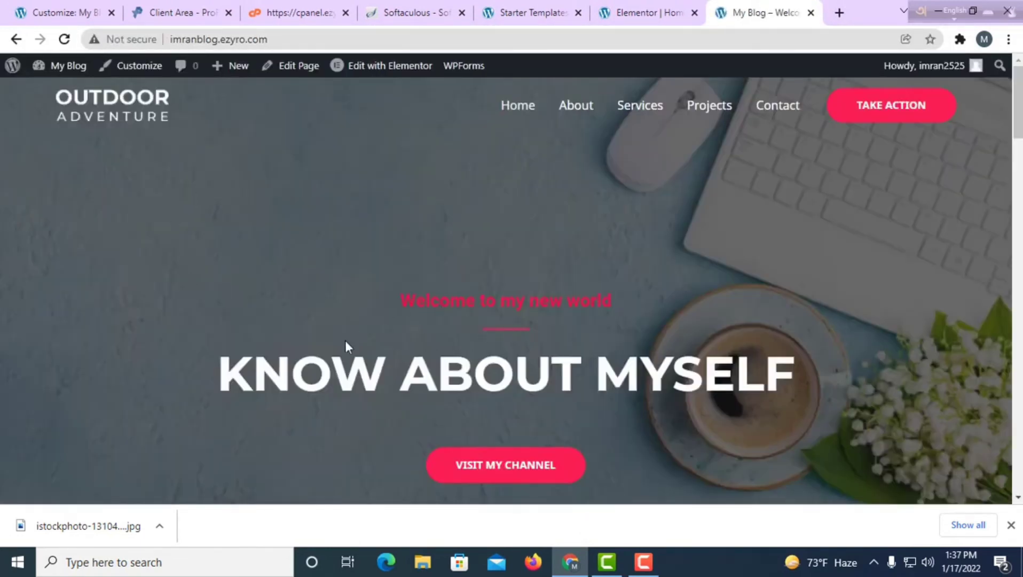
{"action": "scroll", "coordinate": [481, 351], "scroll_direction": "down", "scroll_amount": 3}
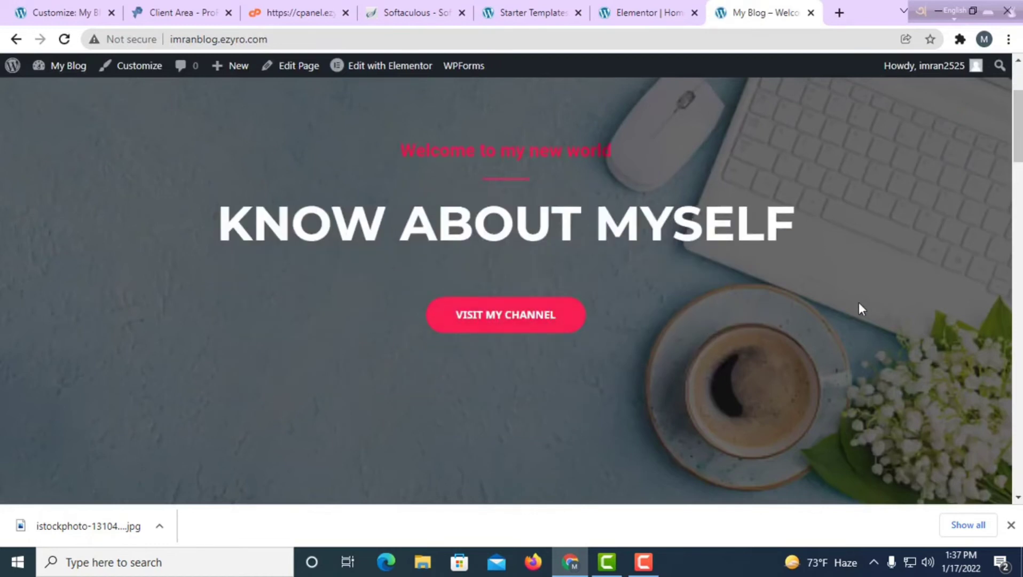
{"action": "left_click", "coordinate": [486, 336]}
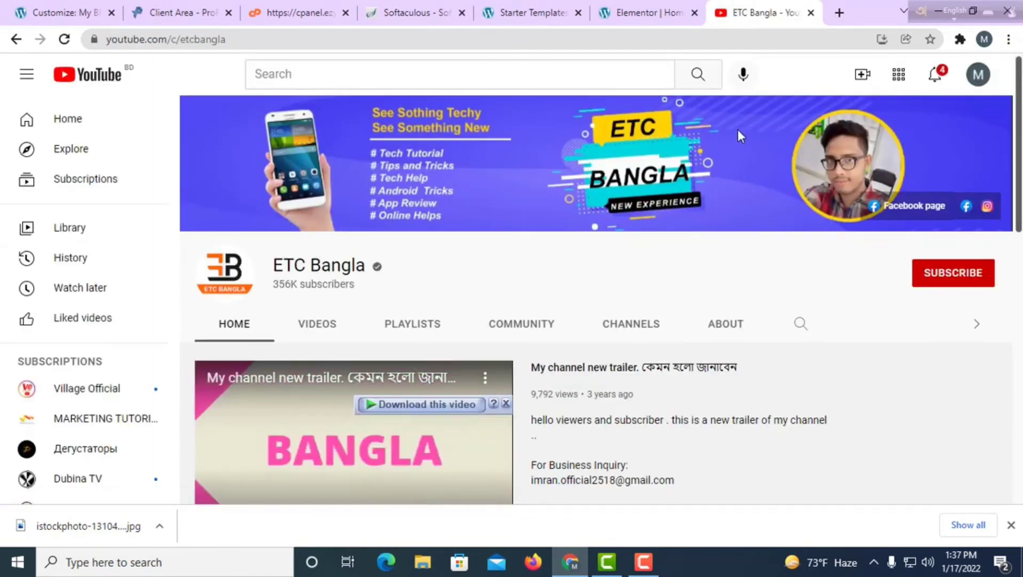
{"action": "left_click", "coordinate": [641, 13]}
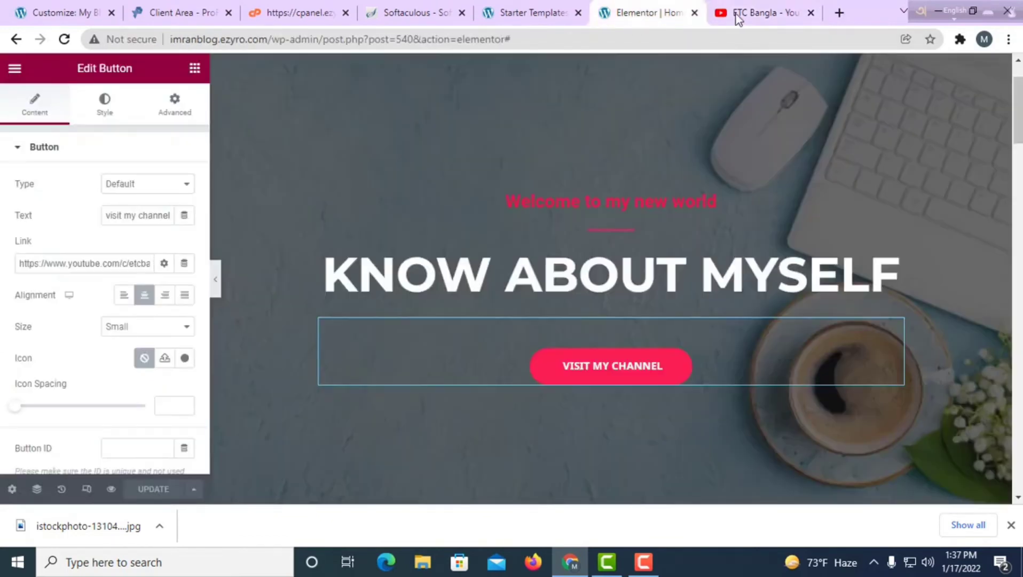
Select the hero section and review its background settings.
{"action": "scroll", "coordinate": [613, 331], "scroll_direction": "down", "scroll_amount": 3}
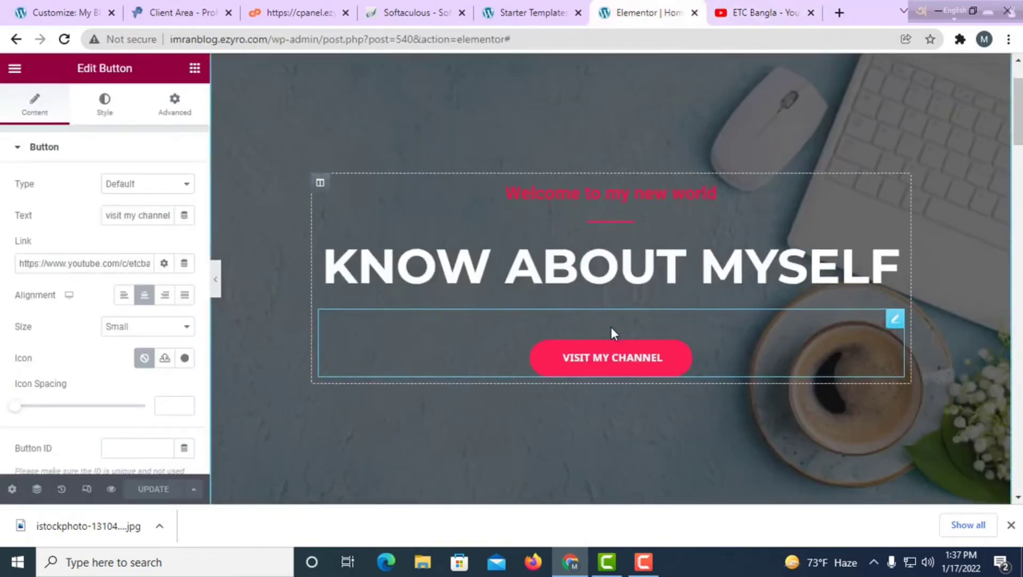
{"action": "scroll", "coordinate": [534, 224], "scroll_direction": "down", "scroll_amount": 2}
{"action": "scroll", "coordinate": [636, 91], "scroll_direction": "up", "scroll_amount": 6}
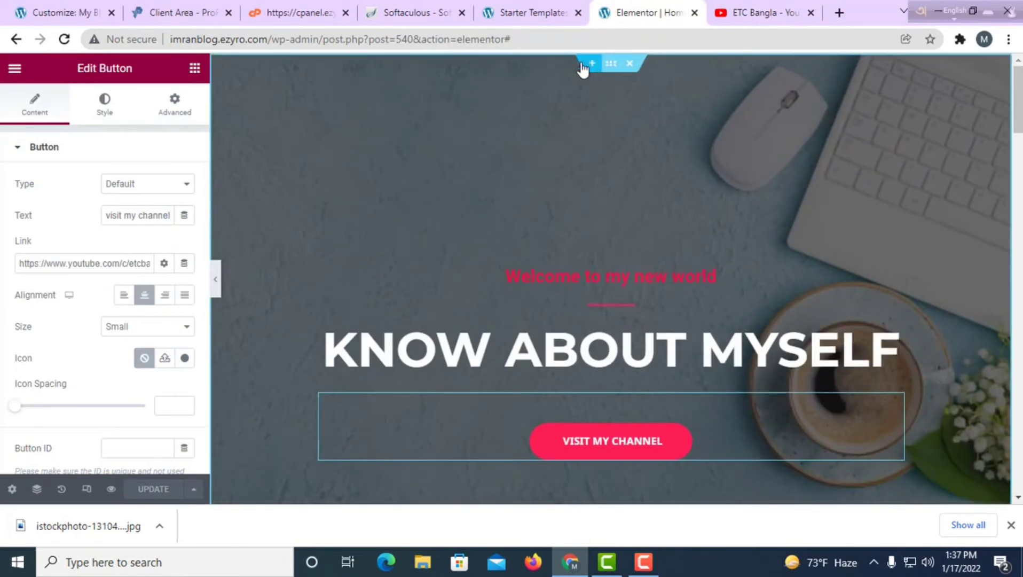
{"action": "left_click", "coordinate": [614, 70]}
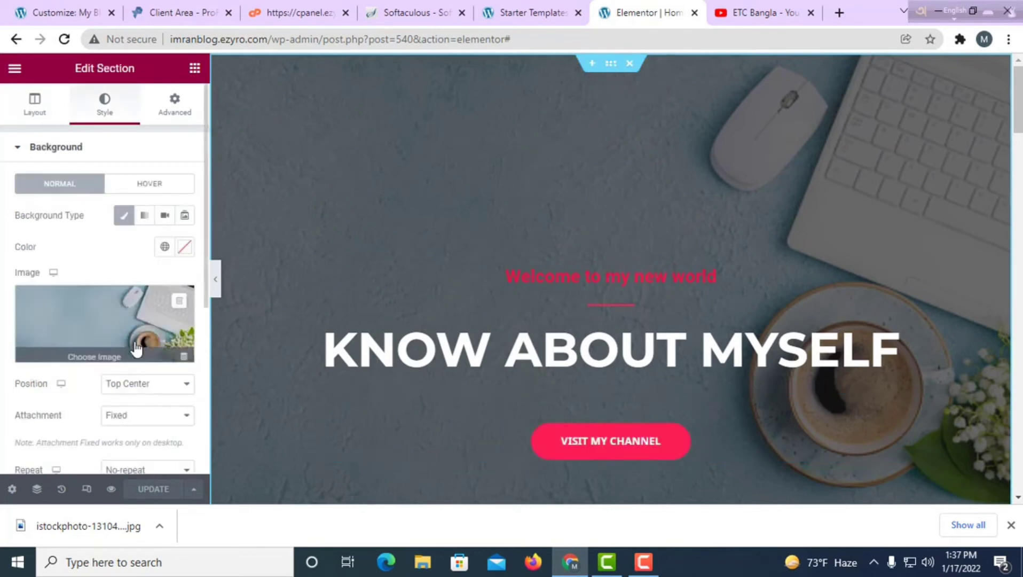
{"action": "scroll", "coordinate": [608, 324], "scroll_direction": "down", "scroll_amount": 2}
{"action": "scroll", "coordinate": [608, 323], "scroll_direction": "down", "scroll_amount": 3}
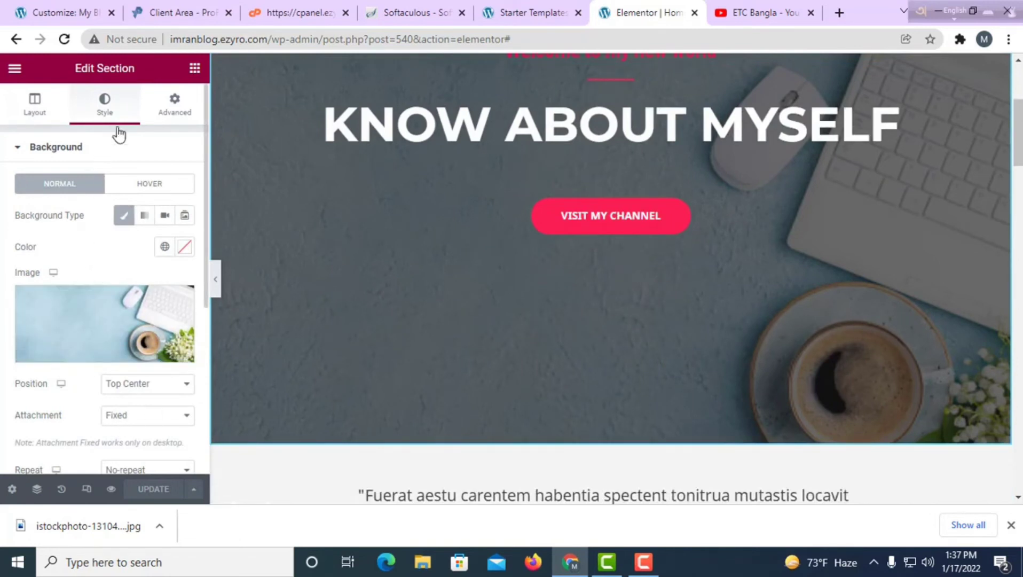
Check the section's Layout and Advanced margin and padding settings, ending on Layout.
{"action": "left_click", "coordinate": [49, 102]}
{"action": "left_click", "coordinate": [176, 109]}
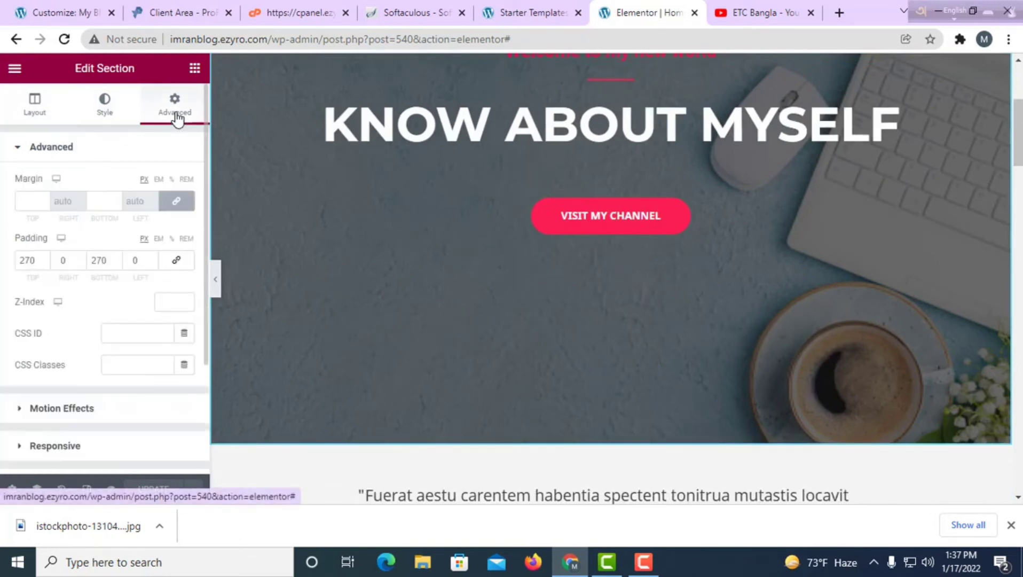
{"action": "left_click", "coordinate": [88, 117]}
{"action": "left_click", "coordinate": [50, 122]}
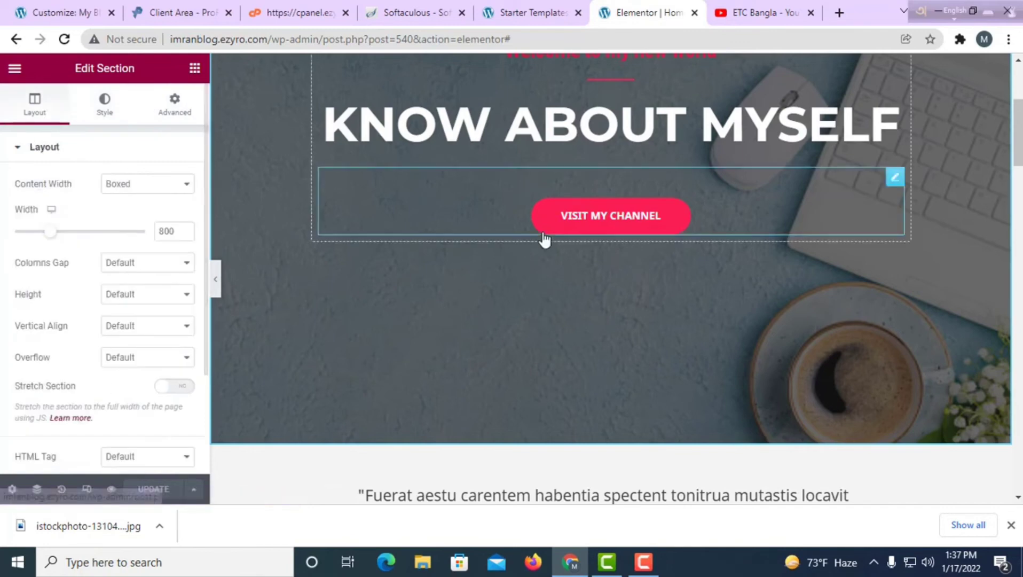
{"action": "scroll", "coordinate": [544, 242], "scroll_direction": "up", "scroll_amount": 2}
{"action": "scroll", "coordinate": [154, 422], "scroll_direction": "down", "scroll_amount": 3}
{"action": "scroll", "coordinate": [566, 353], "scroll_direction": "down", "scroll_amount": 10}
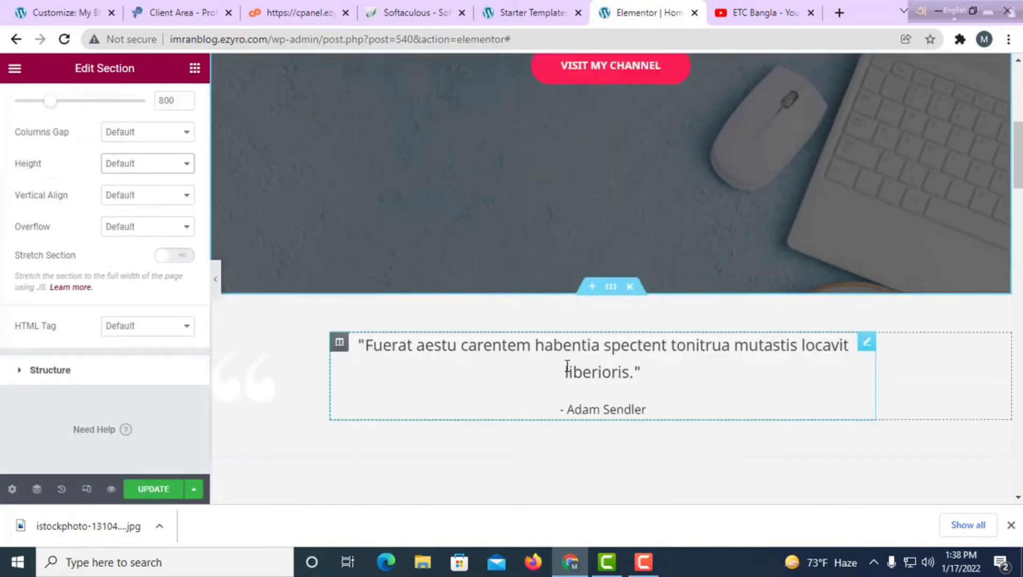
{"action": "scroll", "coordinate": [567, 366], "scroll_direction": "up", "scroll_amount": 4}
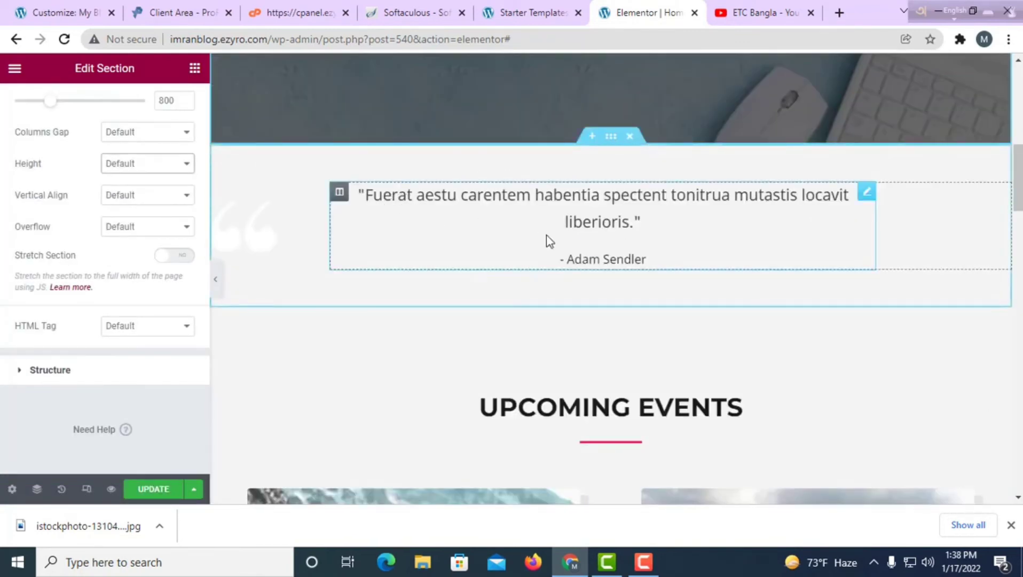
Select the testimonial quote text, then open and select the UPCOMING EVENTS heading.
{"action": "left_click", "coordinate": [636, 222]}
{"action": "left_click_drag", "start_coordinate": [635, 222], "coordinate": [365, 197]}
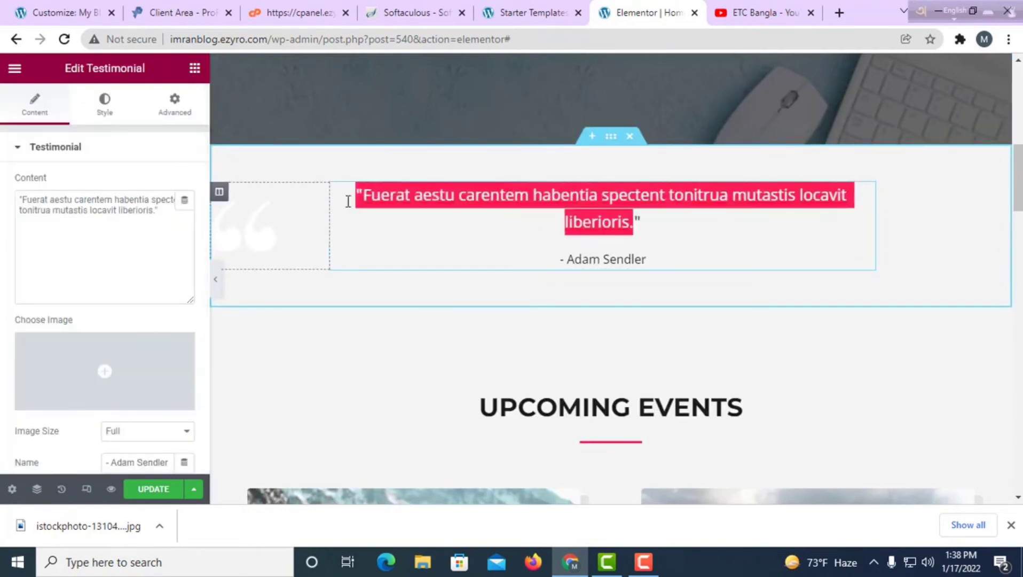
{"action": "scroll", "coordinate": [626, 292], "scroll_direction": "down", "scroll_amount": 4}
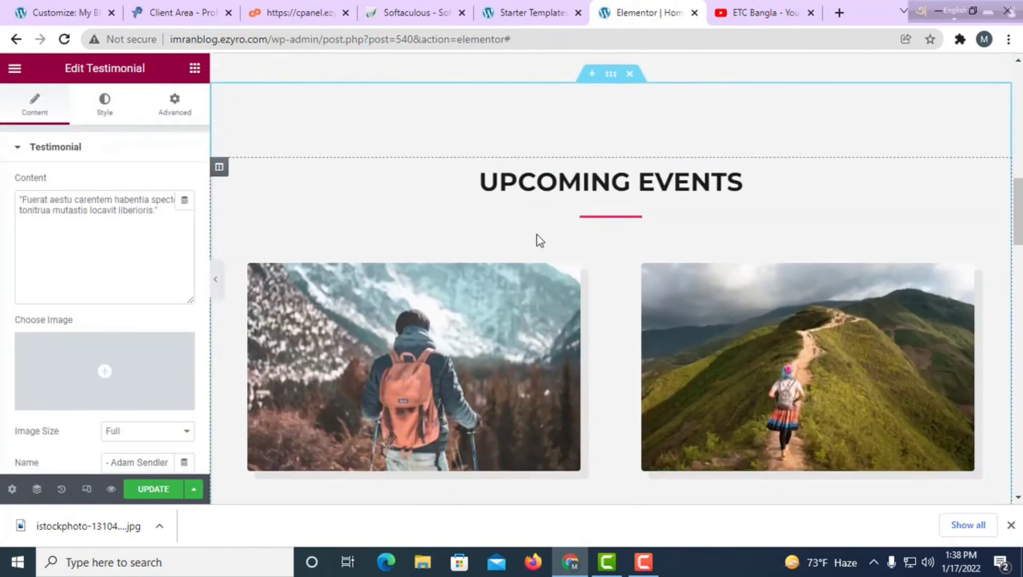
{"action": "left_click", "coordinate": [525, 182]}
{"action": "left_click_drag", "start_coordinate": [459, 176], "coordinate": [754, 180]}
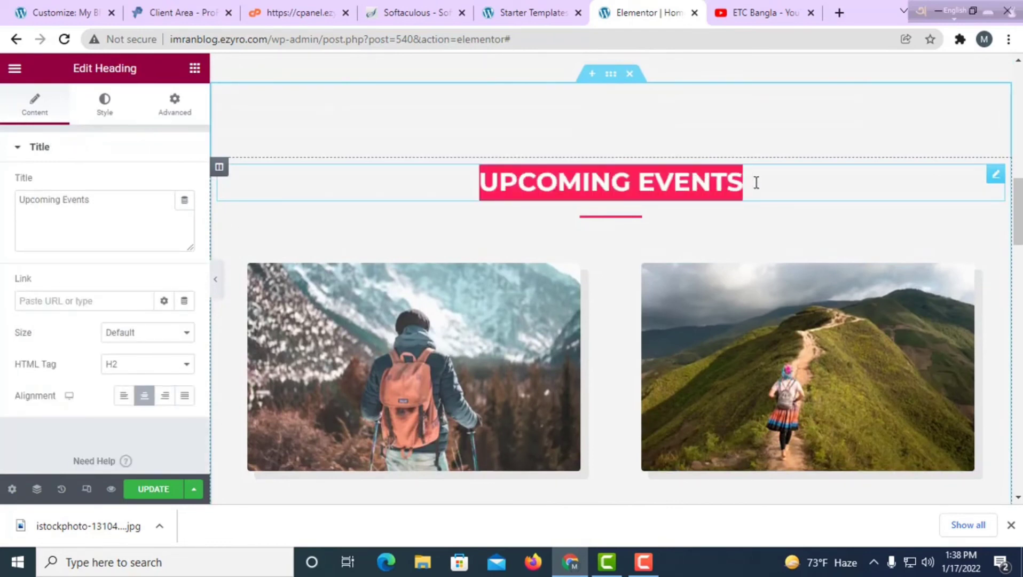
{"action": "scroll", "coordinate": [765, 287], "scroll_direction": "down", "scroll_amount": 3}
{"action": "left_click", "coordinate": [540, 92]}
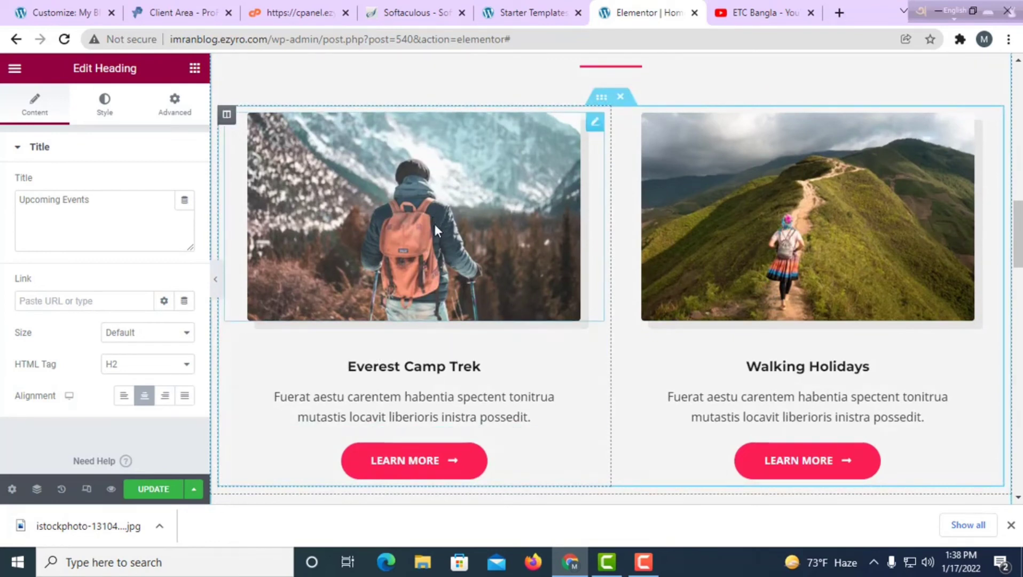
Browse the media library for the Everest Camp Trek photo, then close it without changing the image.
{"action": "left_click", "coordinate": [407, 172]}
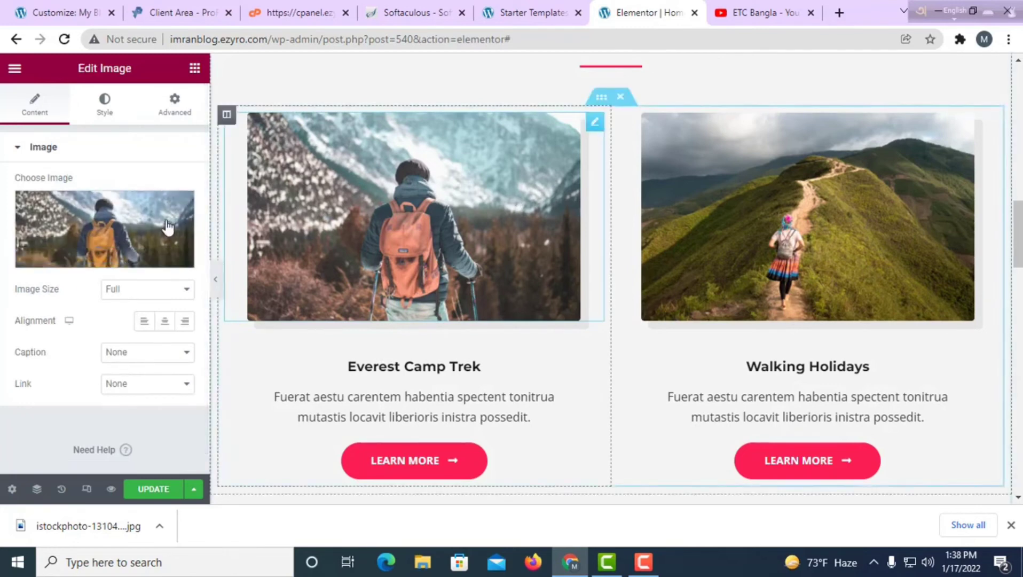
{"action": "left_click", "coordinate": [104, 248]}
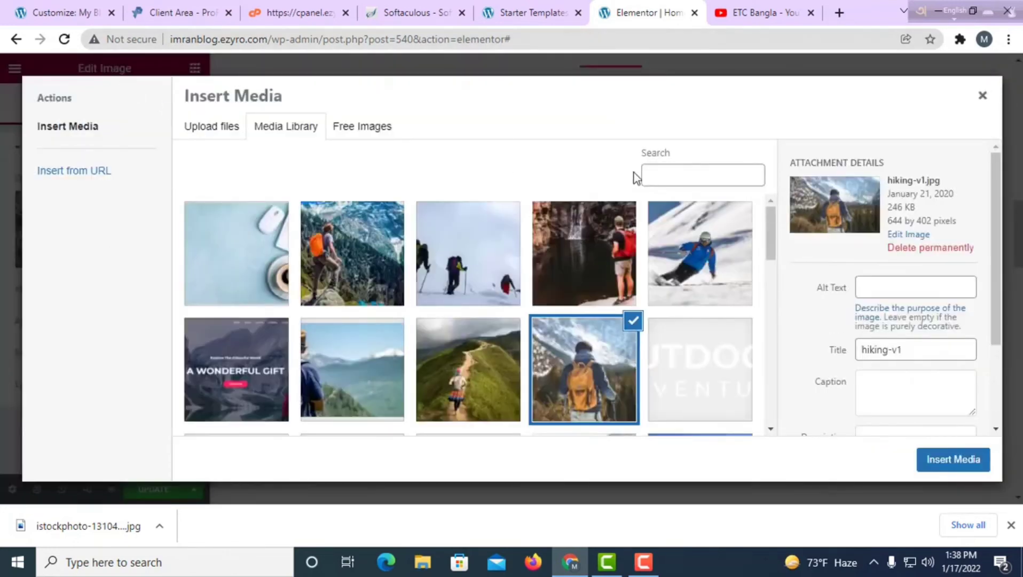
{"action": "left_click", "coordinate": [16, 40]}
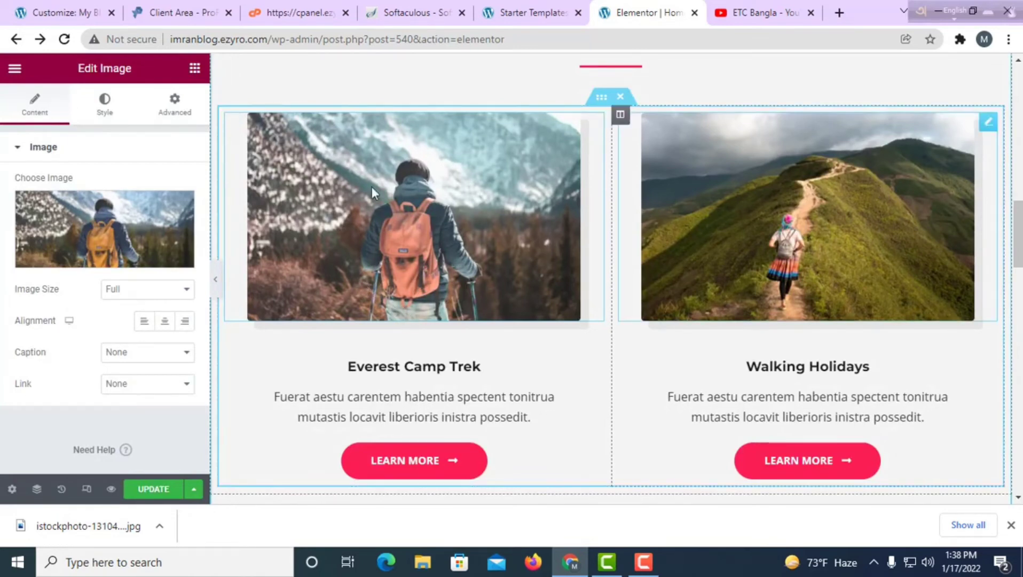
Open the Everest Camp Trek LEARN MORE button's settings, showing text Learn More and link #.
{"action": "scroll", "coordinate": [543, 346], "scroll_direction": "down", "scroll_amount": 3}
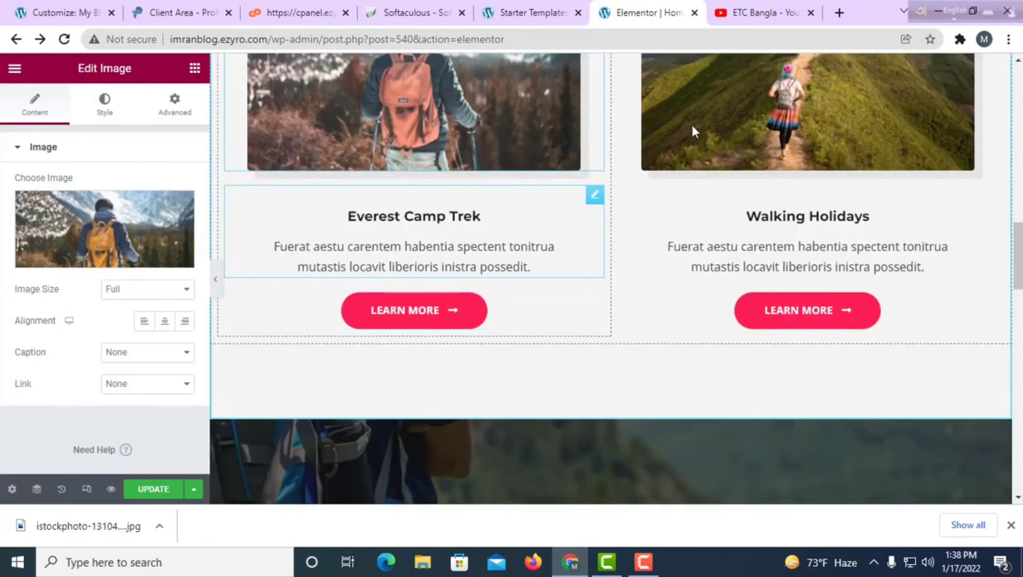
{"action": "left_click", "coordinate": [420, 320]}
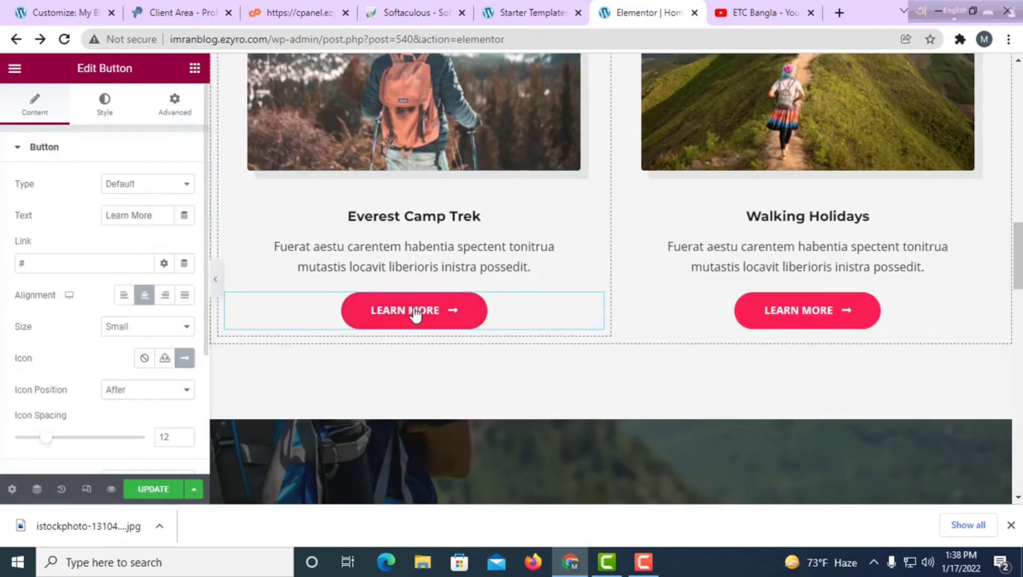
{"action": "scroll", "coordinate": [722, 313], "scroll_direction": "down", "scroll_amount": 7}
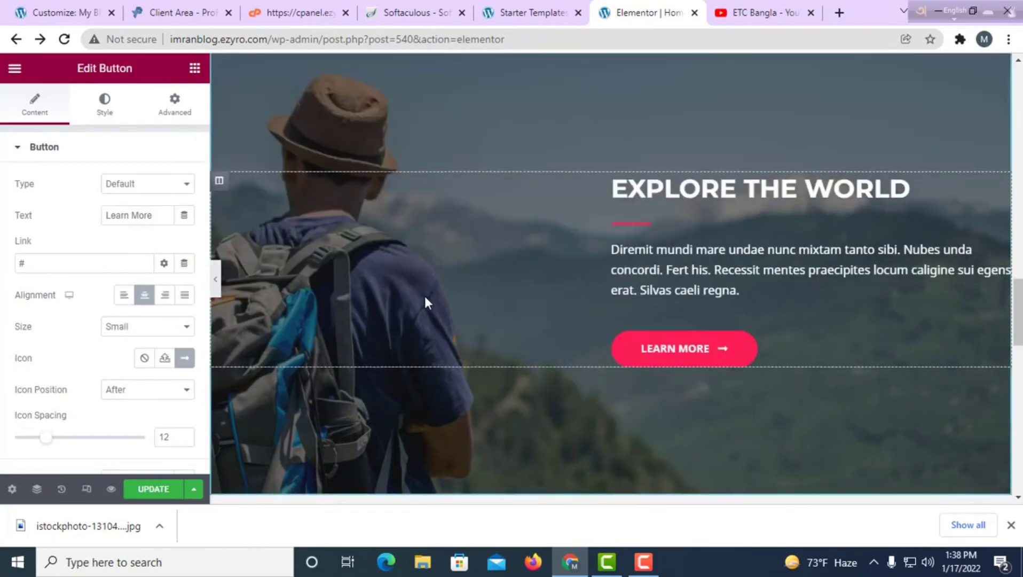
{"action": "scroll", "coordinate": [428, 297], "scroll_direction": "up", "scroll_amount": 5}
{"action": "scroll", "coordinate": [478, 311], "scroll_direction": "down", "scroll_amount": 6}
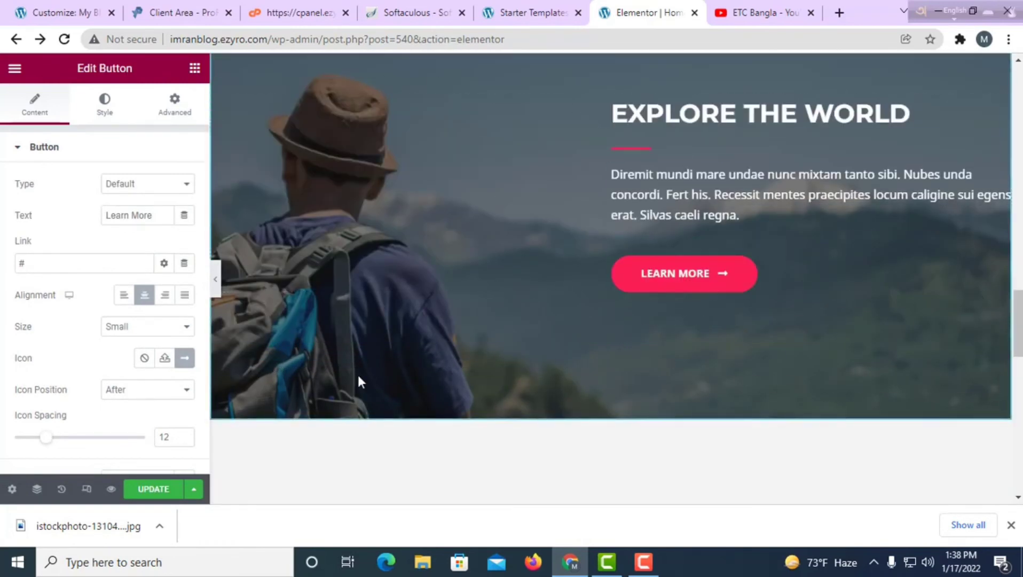
{"action": "scroll", "coordinate": [620, 352], "scroll_direction": "up", "scroll_amount": 3}
{"action": "left_click", "coordinate": [705, 264]}
{"action": "double_click", "coordinate": [689, 264]}
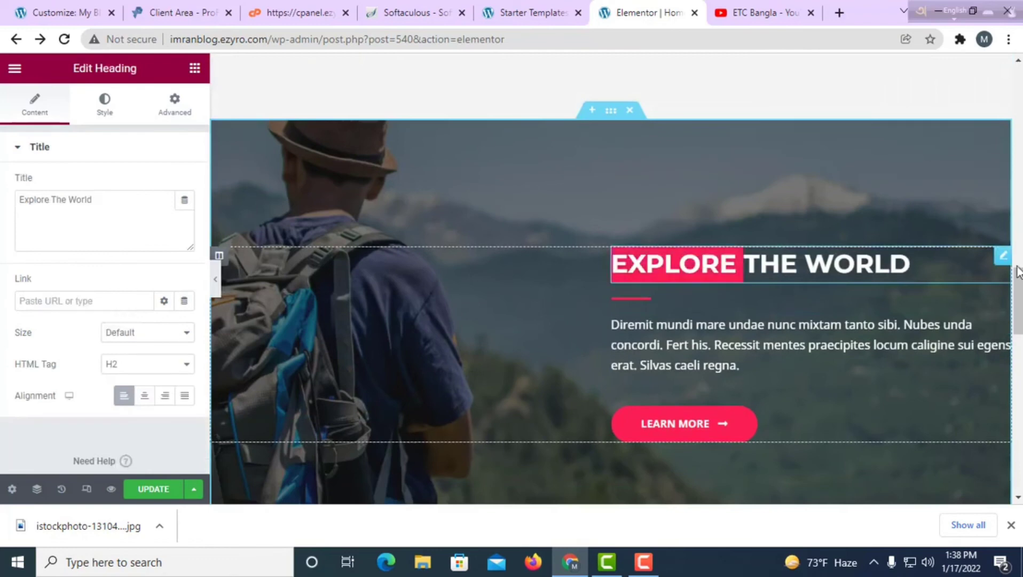
{"action": "left_click_drag", "start_coordinate": [925, 270], "coordinate": [612, 288]}
{"action": "left_click", "coordinate": [759, 370]}
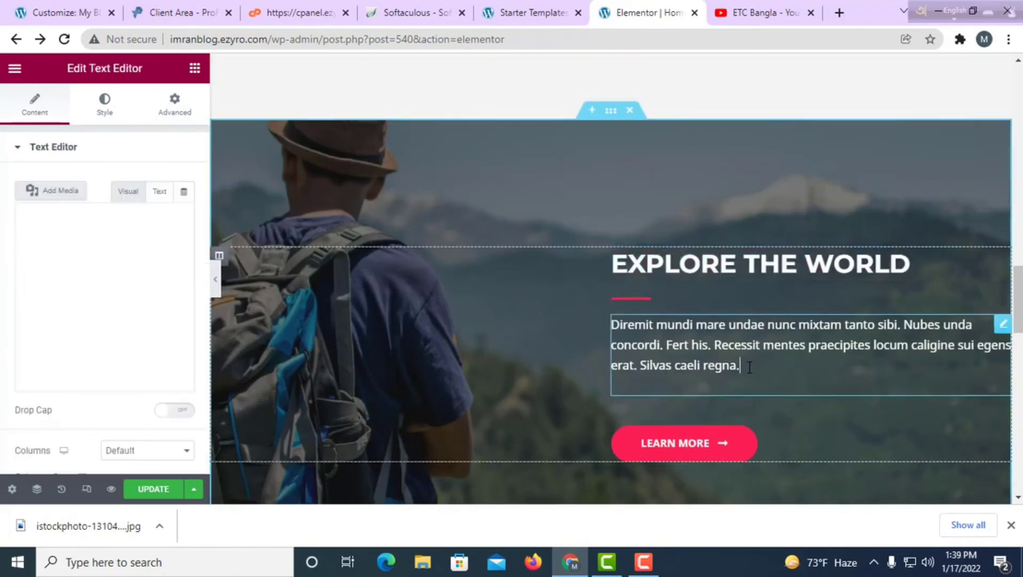
{"action": "left_click_drag", "start_coordinate": [750, 368], "coordinate": [630, 335]}
{"action": "scroll", "coordinate": [675, 438], "scroll_direction": "down", "scroll_amount": 5}
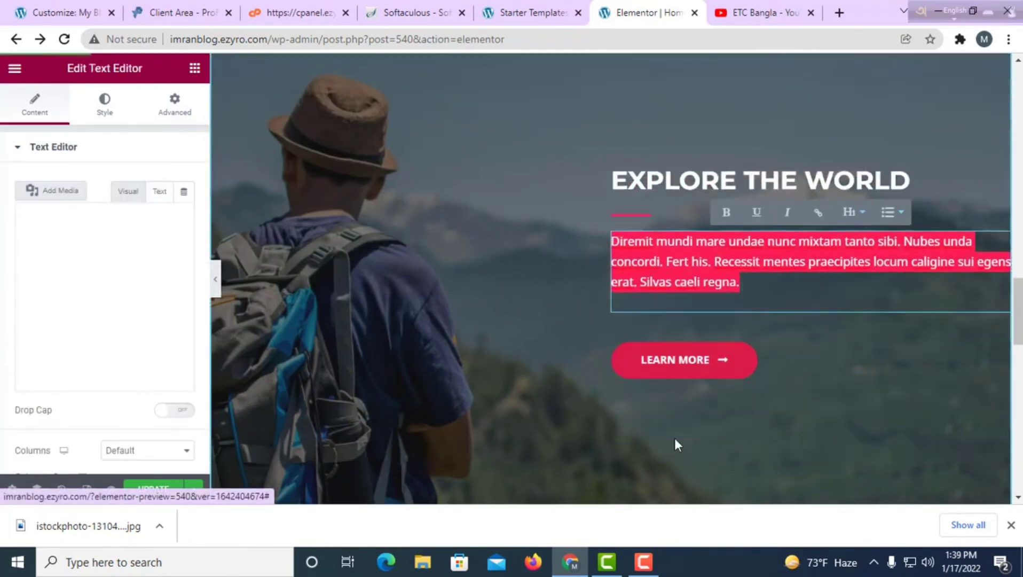
{"action": "scroll", "coordinate": [659, 415], "scroll_direction": "down", "scroll_amount": 9}
{"action": "scroll", "coordinate": [668, 460], "scroll_direction": "up", "scroll_amount": 4}
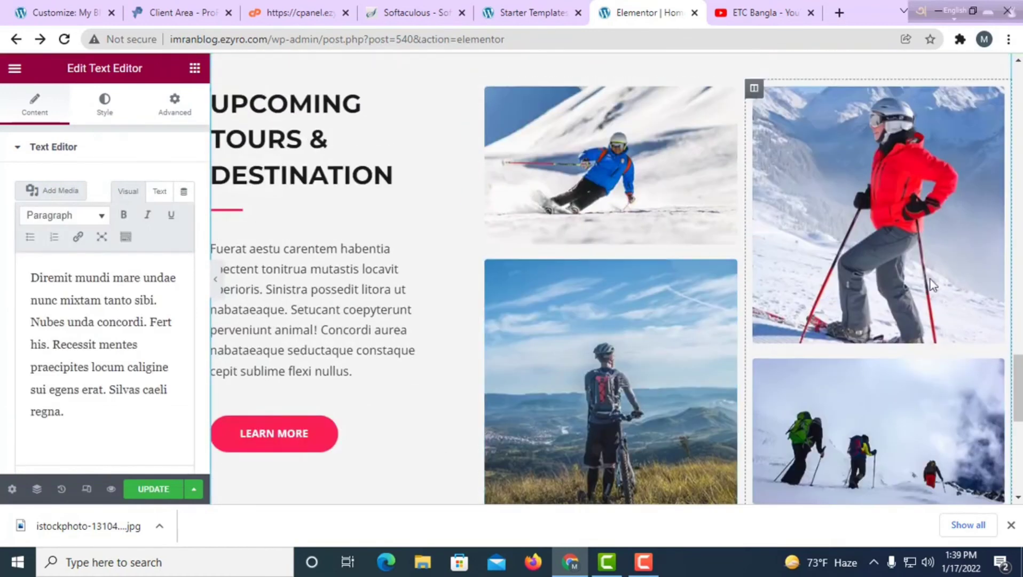
{"action": "scroll", "coordinate": [932, 317], "scroll_direction": "down", "scroll_amount": 6}
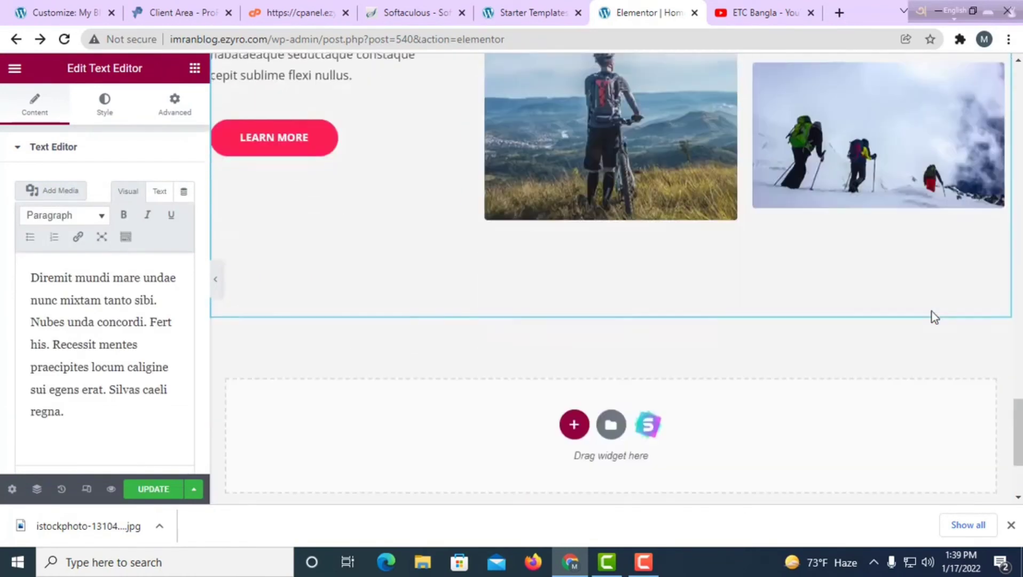
{"action": "scroll", "coordinate": [250, 181], "scroll_direction": "up", "scroll_amount": 6}
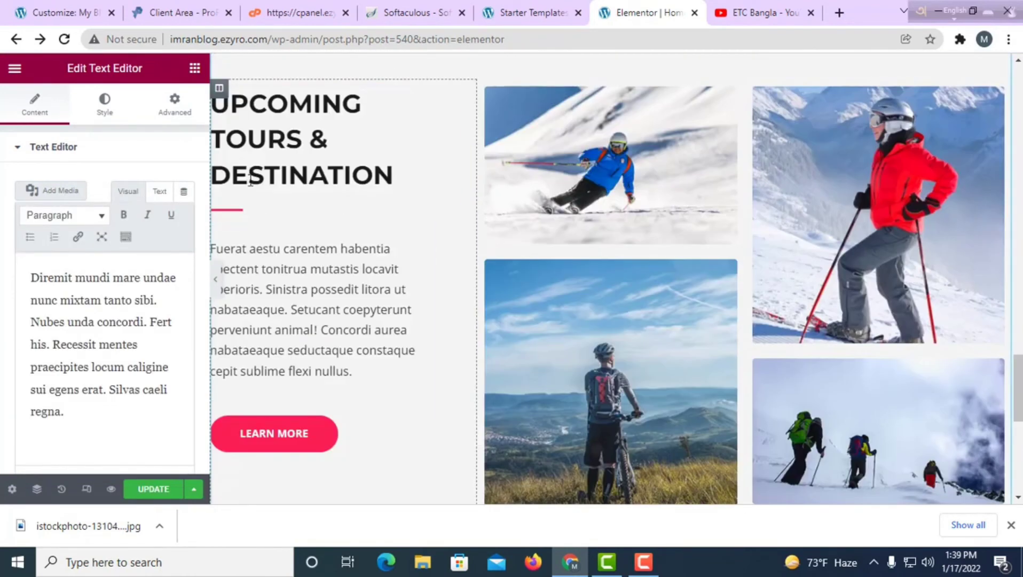
{"action": "left_click", "coordinate": [277, 102]}
{"action": "scroll", "coordinate": [373, 470], "scroll_direction": "down", "scroll_amount": 8}
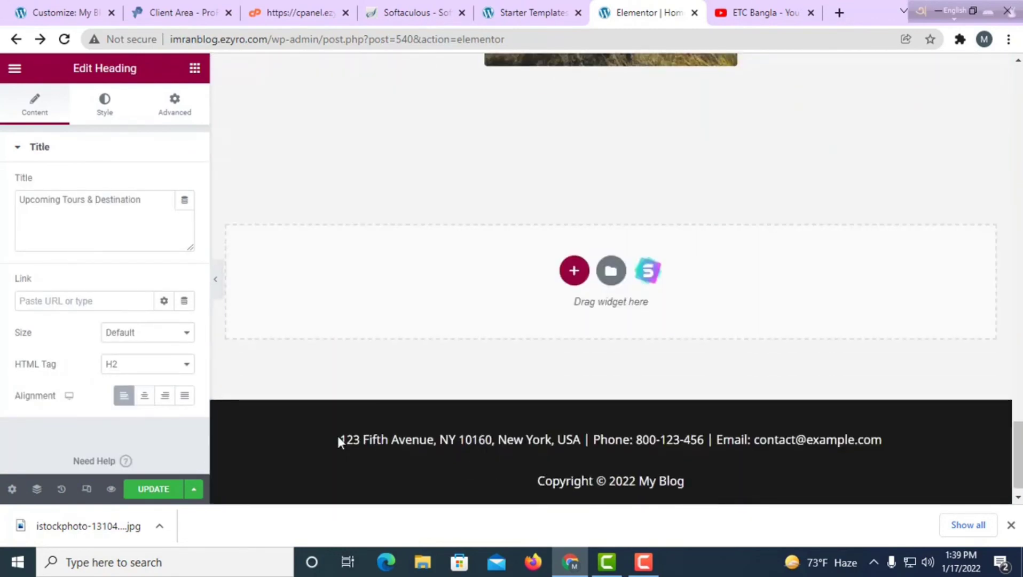
{"action": "scroll", "coordinate": [804, 326], "scroll_direction": "up", "scroll_amount": 12}
{"action": "scroll", "coordinate": [651, 297], "scroll_direction": "up", "scroll_amount": 15}
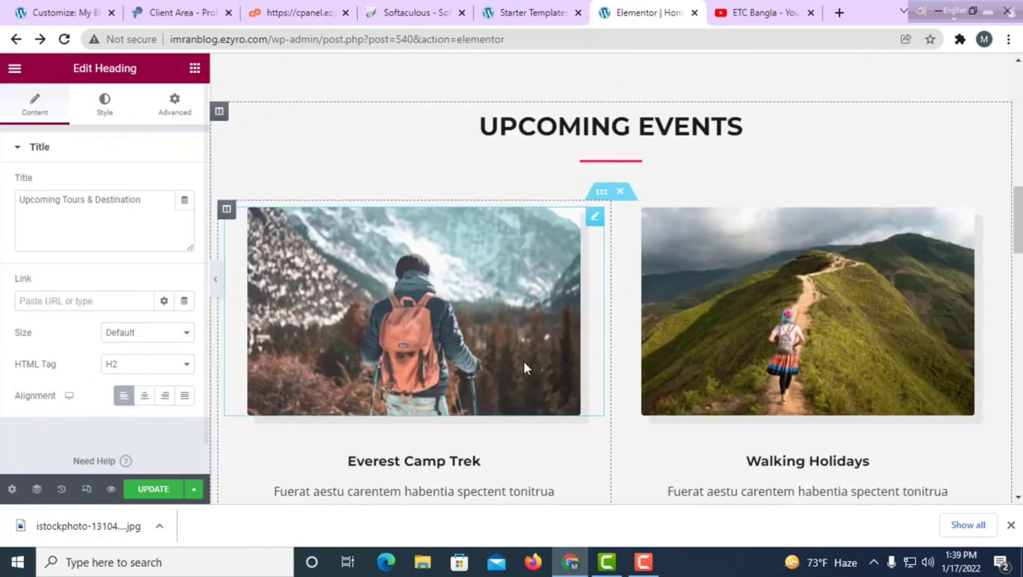
{"action": "scroll", "coordinate": [524, 370], "scroll_direction": "down", "scroll_amount": 10}
{"action": "scroll", "coordinate": [536, 373], "scroll_direction": "down", "scroll_amount": 10}
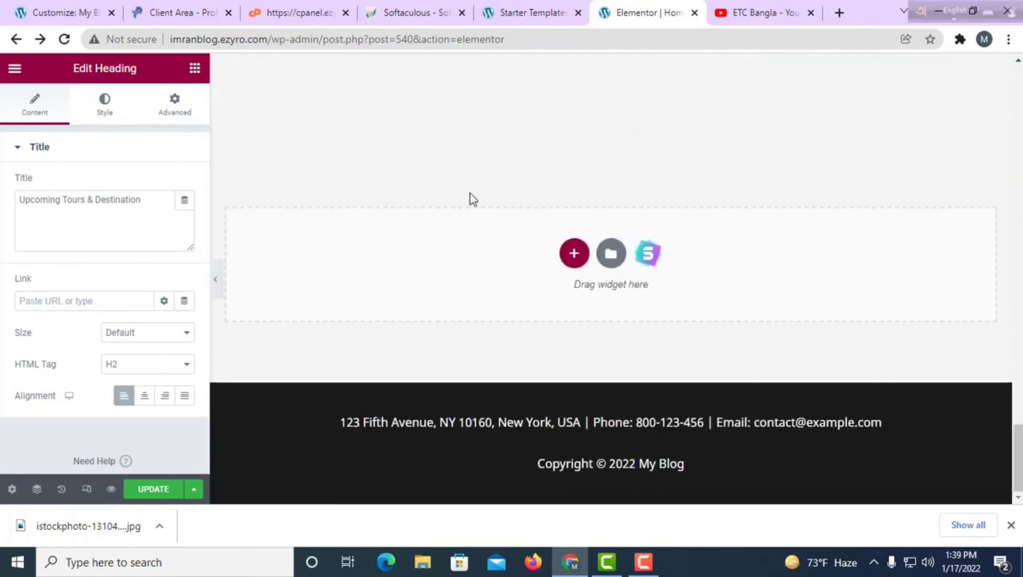
{"action": "scroll", "coordinate": [288, 333], "scroll_direction": "up", "scroll_amount": 6}
{"action": "scroll", "coordinate": [487, 324], "scroll_direction": "up", "scroll_amount": 3}
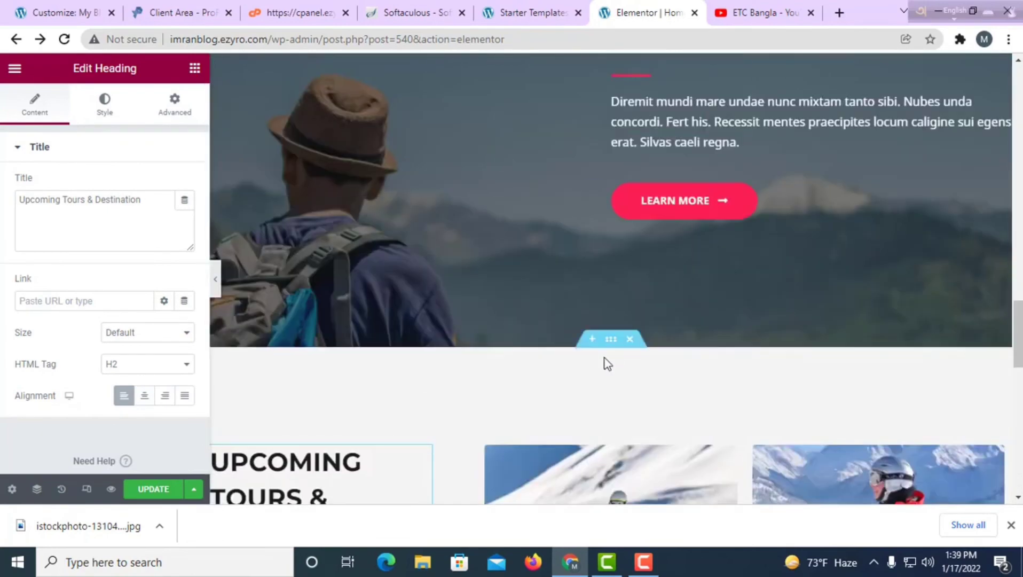
{"action": "scroll", "coordinate": [621, 398], "scroll_direction": "down", "scroll_amount": 5}
{"action": "scroll", "coordinate": [611, 383], "scroll_direction": "up", "scroll_amount": 10}
{"action": "scroll", "coordinate": [612, 383], "scroll_direction": "up", "scroll_amount": 5}
{"action": "scroll", "coordinate": [634, 398], "scroll_direction": "down", "scroll_amount": 4}
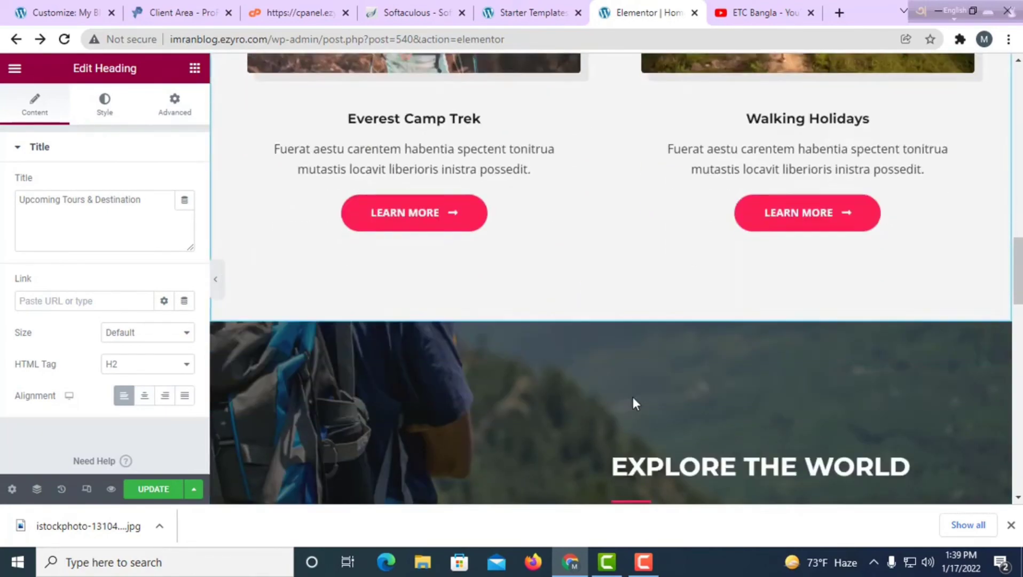
{"action": "scroll", "coordinate": [635, 398], "scroll_direction": "up", "scroll_amount": 8}
{"action": "scroll", "coordinate": [732, 386], "scroll_direction": "down", "scroll_amount": 10}
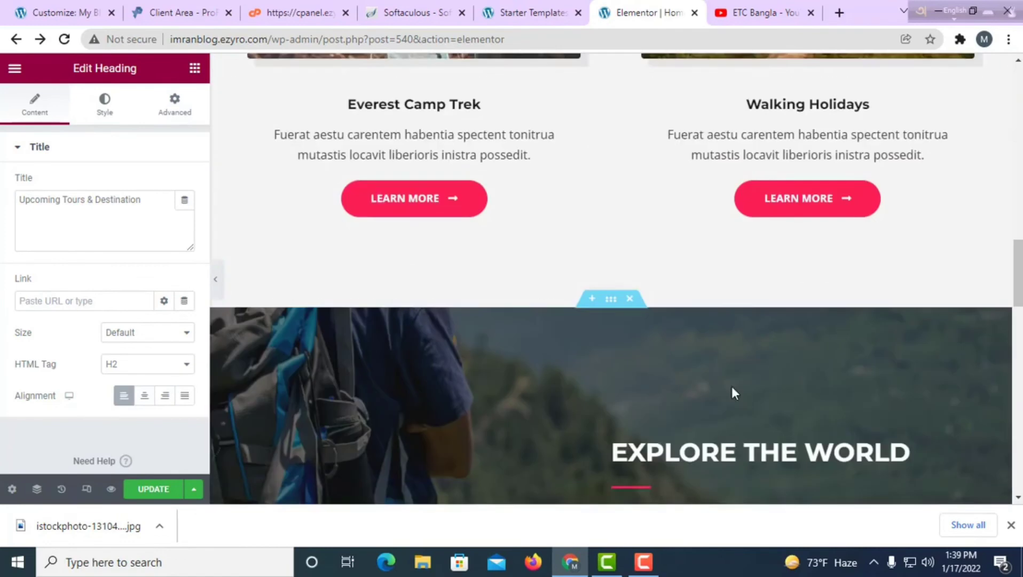
{"action": "scroll", "coordinate": [702, 423], "scroll_direction": "down", "scroll_amount": 3}
{"action": "scroll", "coordinate": [701, 423], "scroll_direction": "up", "scroll_amount": 10}
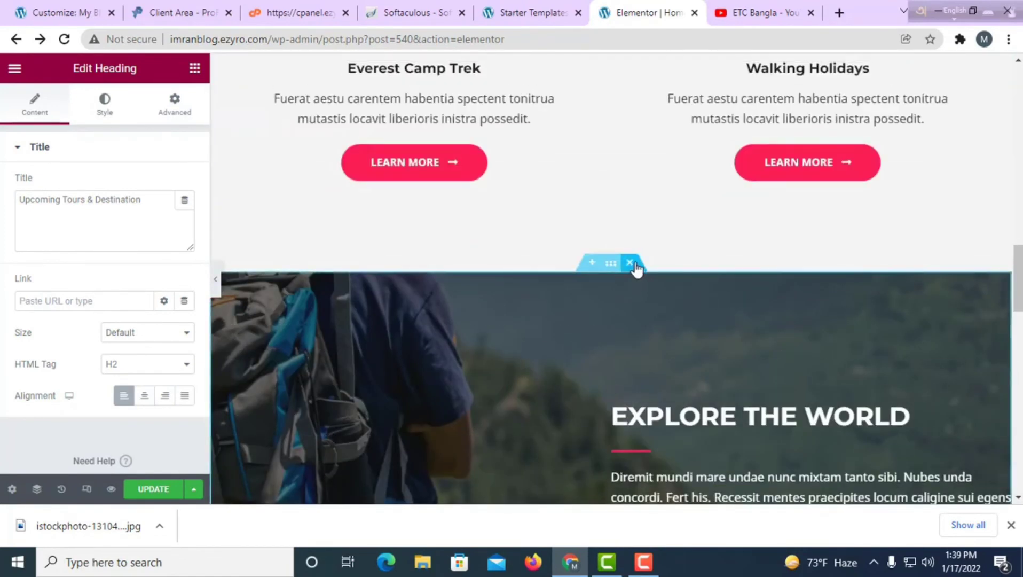
Delete the Explore the World section and insert a two-column section above Upcoming Tours & Destination.
{"action": "left_click", "coordinate": [630, 263]}
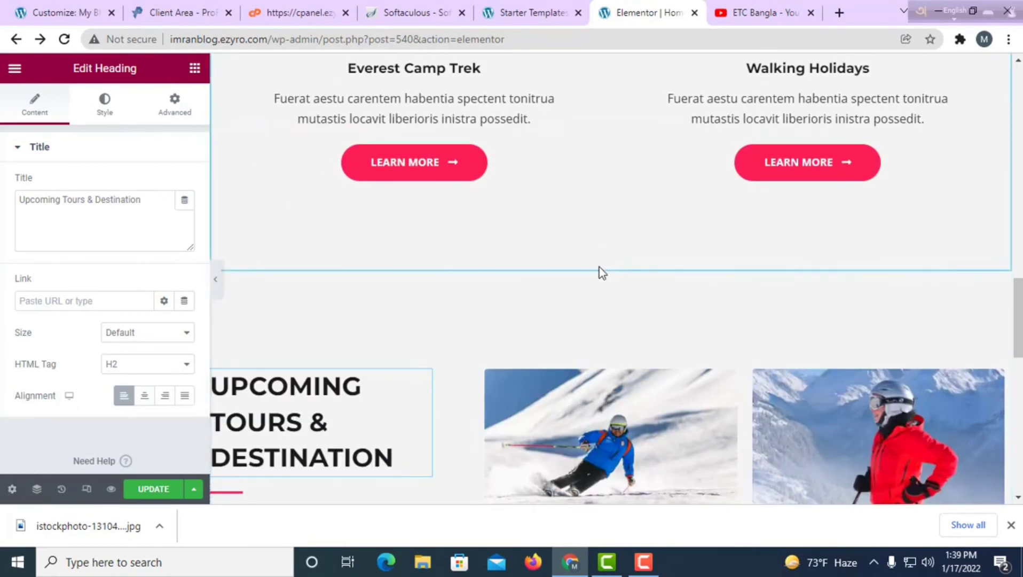
{"action": "left_click", "coordinate": [590, 264]}
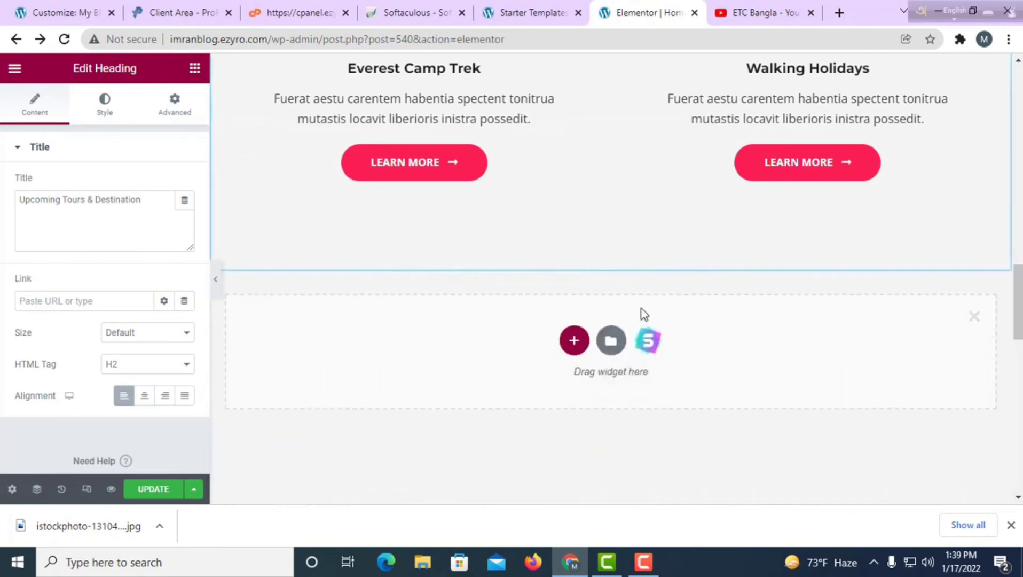
{"action": "left_click", "coordinate": [575, 340]}
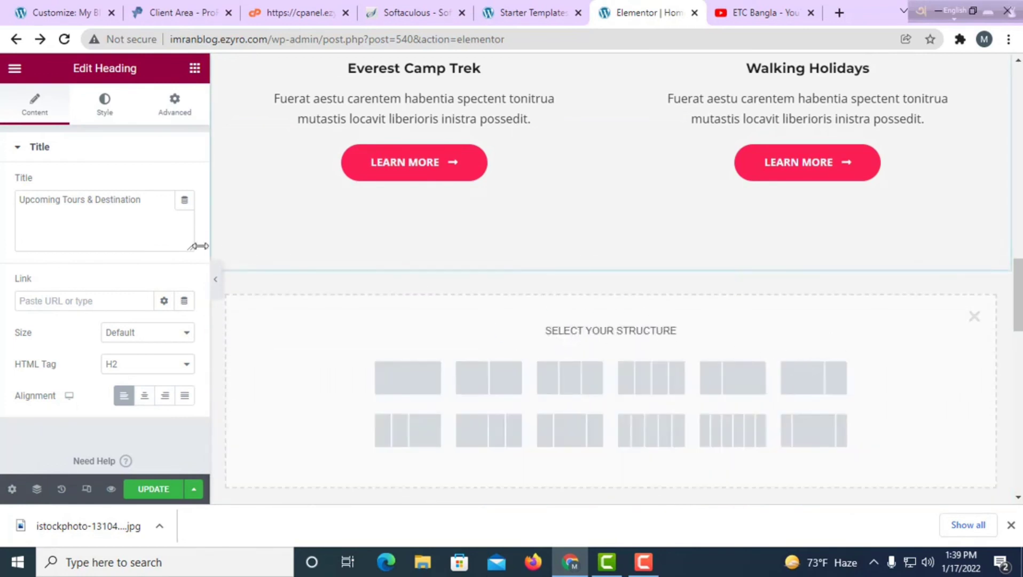
{"action": "left_click", "coordinate": [472, 387]}
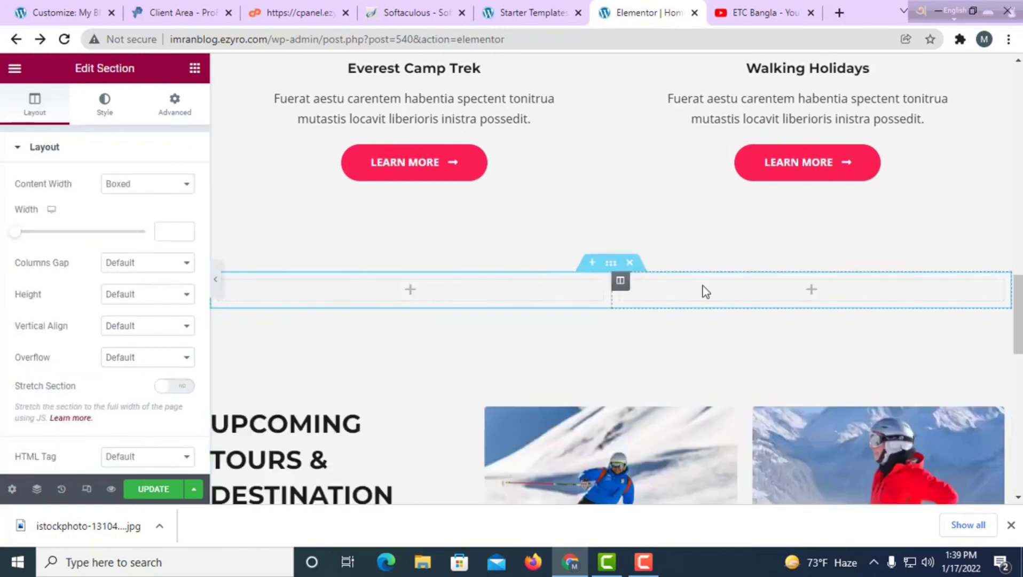
Bring up the widgets panel for the new section's empty column.
{"action": "left_click", "coordinate": [410, 292]}
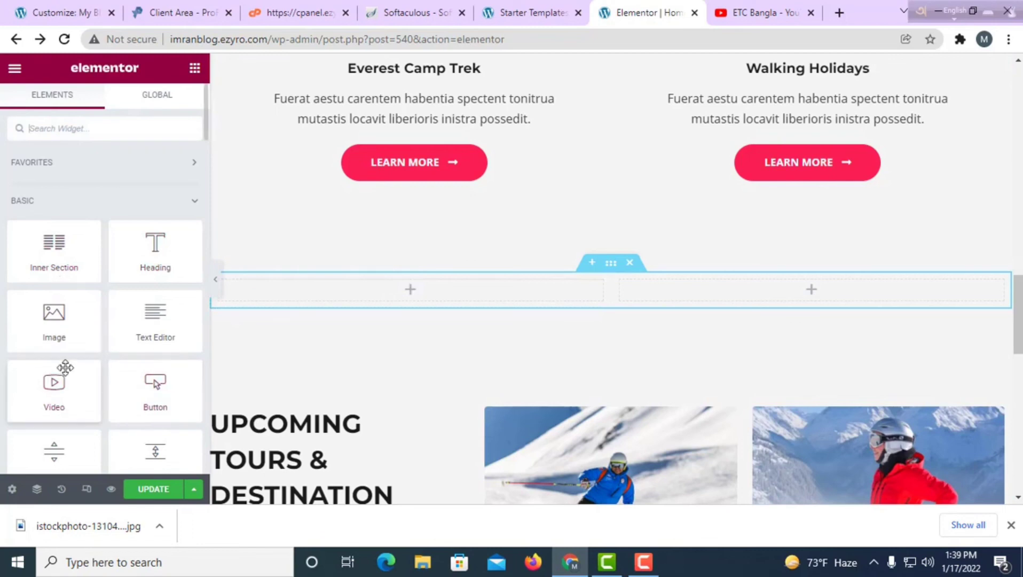
{"action": "scroll", "coordinate": [96, 374], "scroll_direction": "down", "scroll_amount": 4}
{"action": "scroll", "coordinate": [788, 464], "scroll_direction": "up", "scroll_amount": 5}
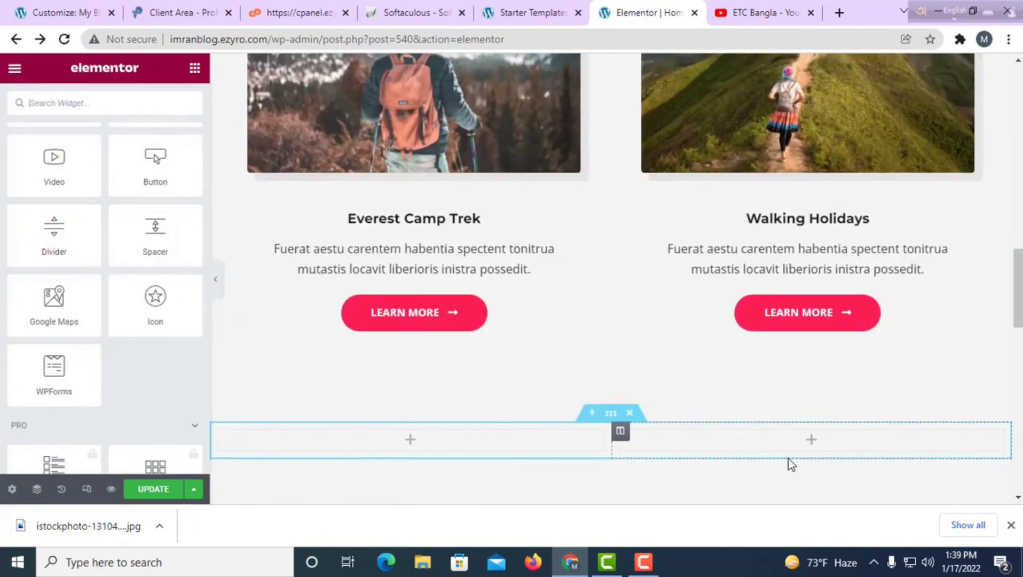
{"action": "scroll", "coordinate": [795, 427], "scroll_direction": "down", "scroll_amount": 5}
{"action": "scroll", "coordinate": [587, 406], "scroll_direction": "up", "scroll_amount": 10}
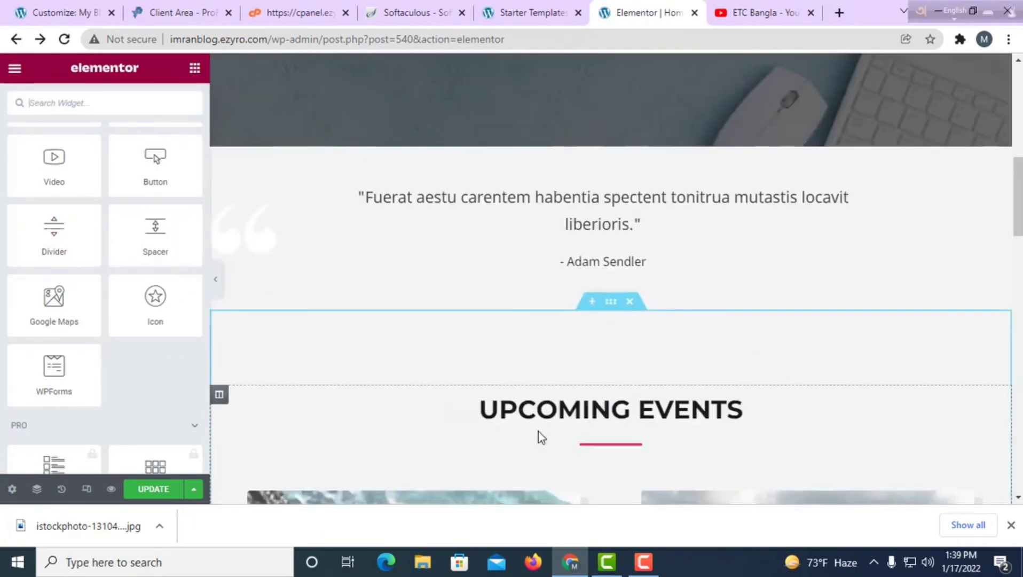
Check the YouTube channel tab, then return to the editor and copy the site's web address.
{"action": "left_click", "coordinate": [741, 16]}
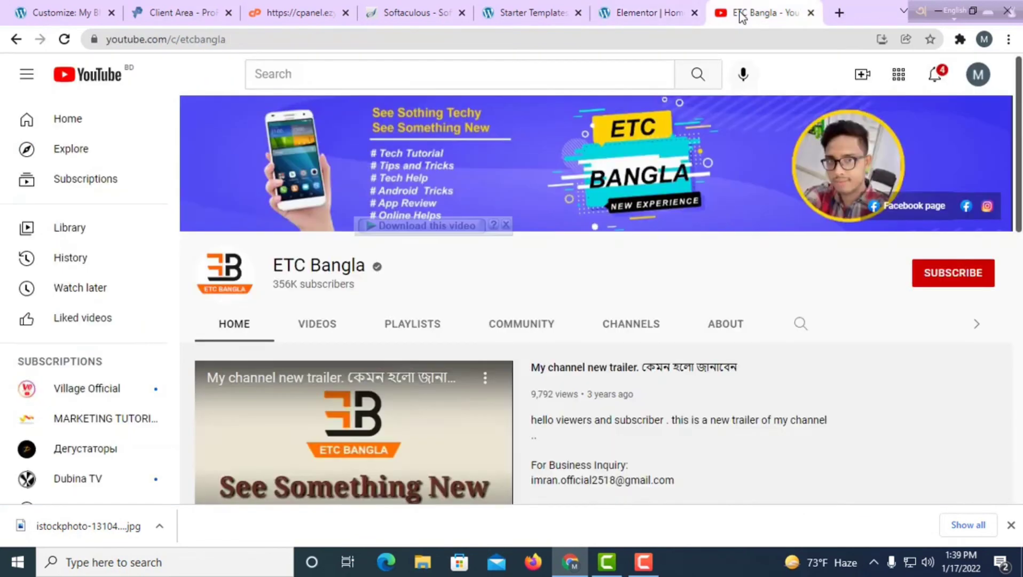
{"action": "left_click", "coordinate": [630, 19]}
{"action": "left_click", "coordinate": [263, 39]}
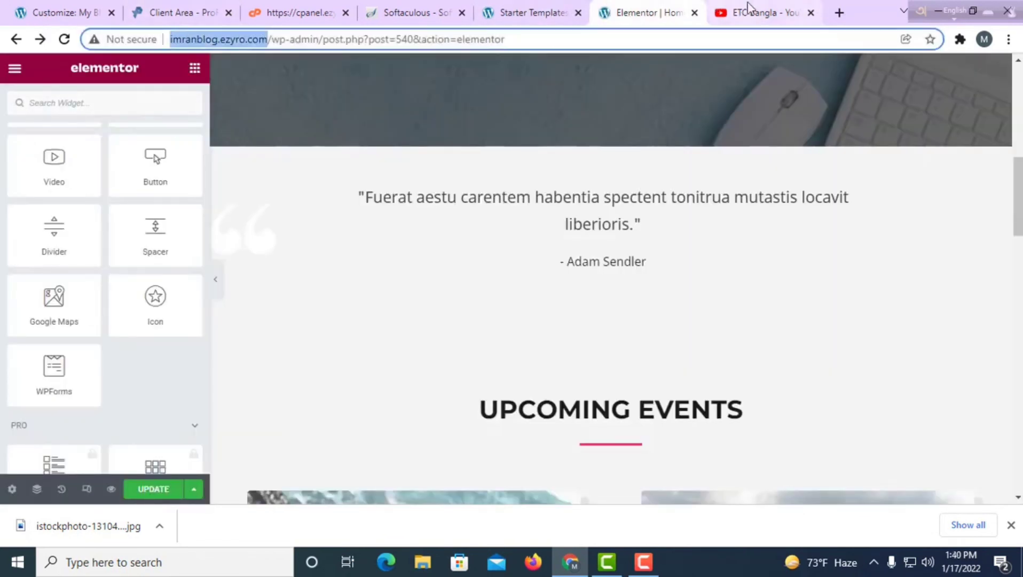
Paste the site address into a new tab and load the live My Blog home page.
{"action": "left_click", "coordinate": [840, 12]}
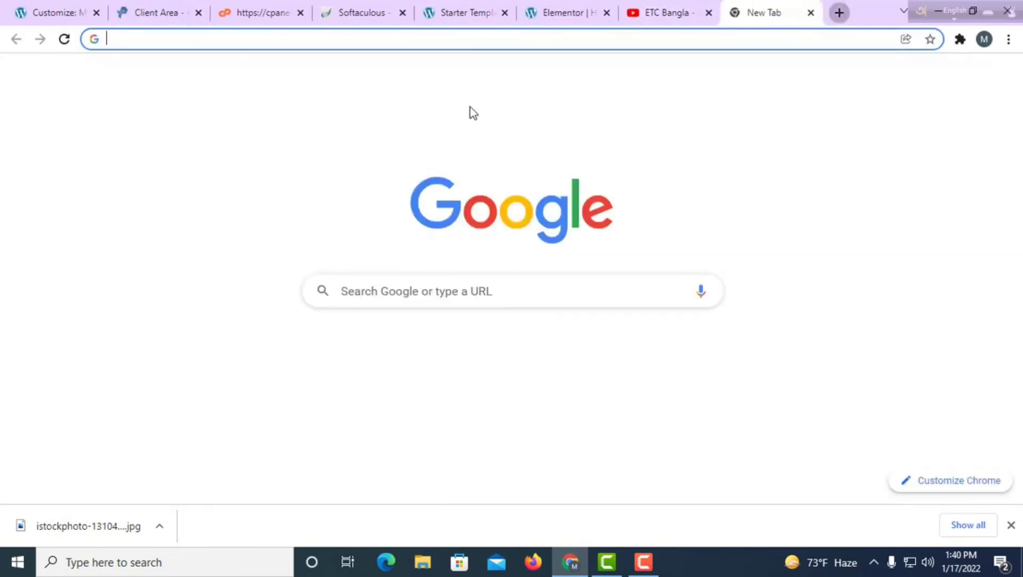
{"action": "right_click", "coordinate": [387, 43]}
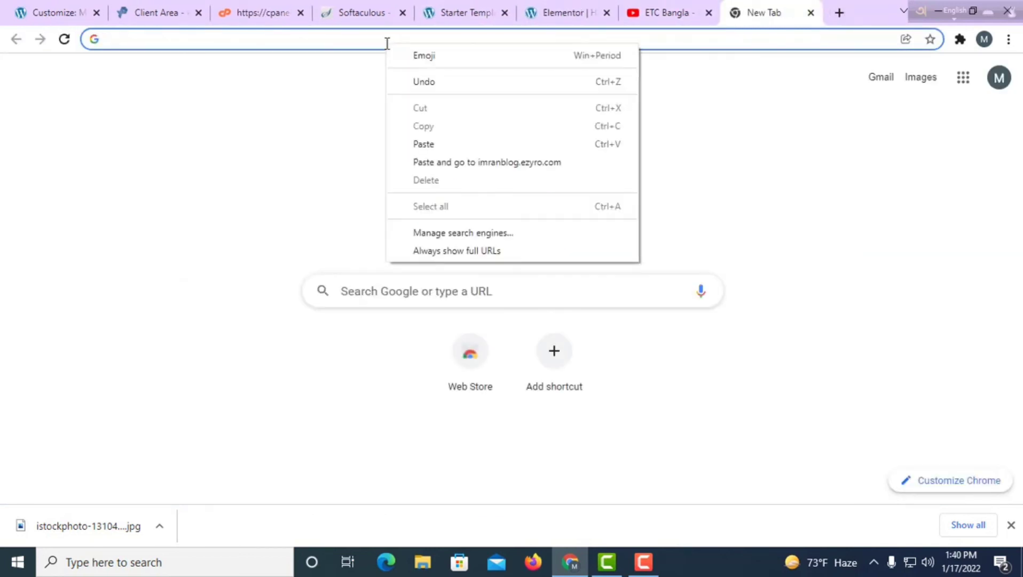
{"action": "left_click", "coordinate": [437, 144]}
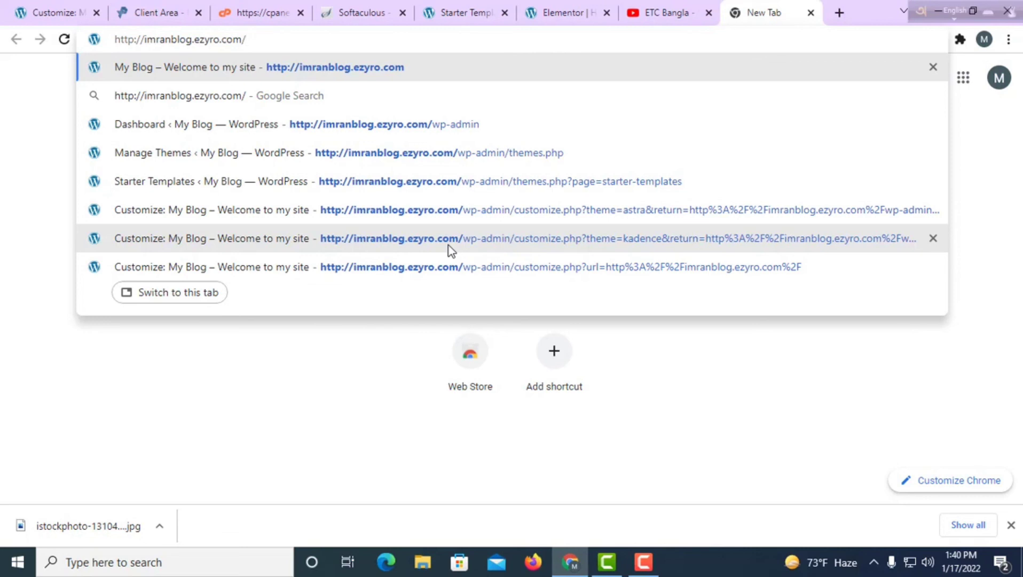
{"action": "left_click", "coordinate": [267, 71]}
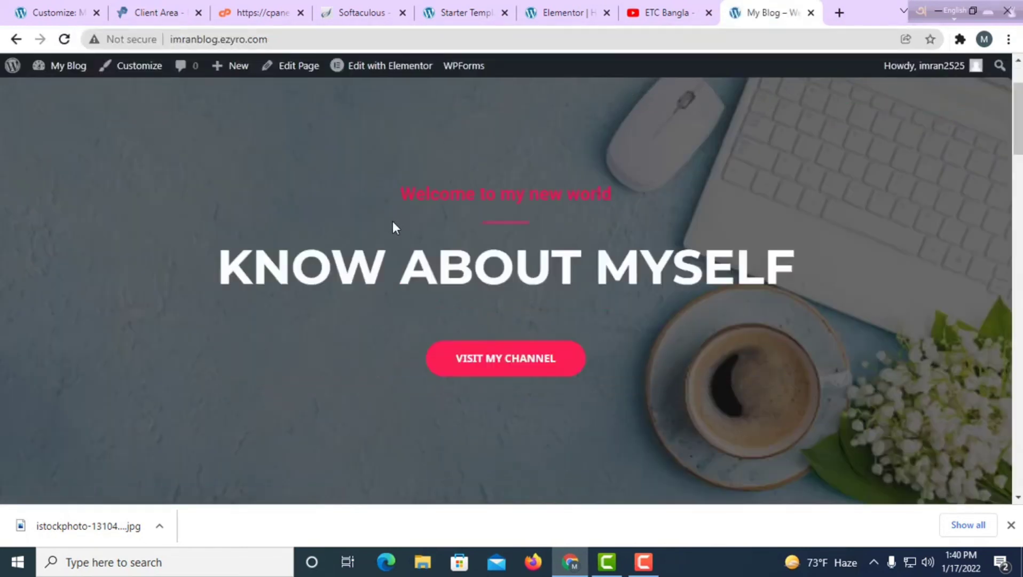
{"action": "scroll", "coordinate": [392, 221], "scroll_direction": "down", "scroll_amount": 15}
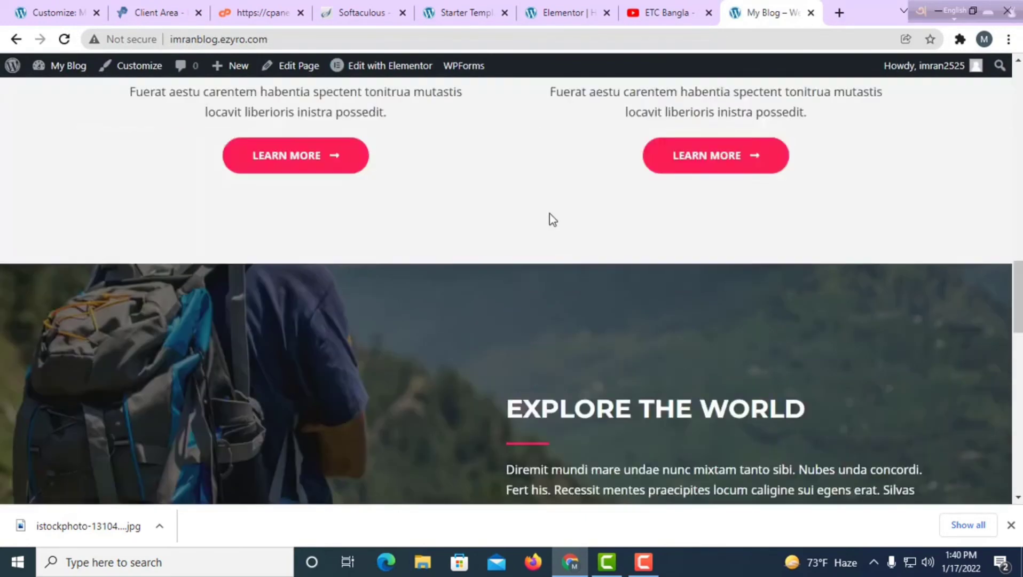
{"action": "scroll", "coordinate": [550, 215], "scroll_direction": "up", "scroll_amount": 15}
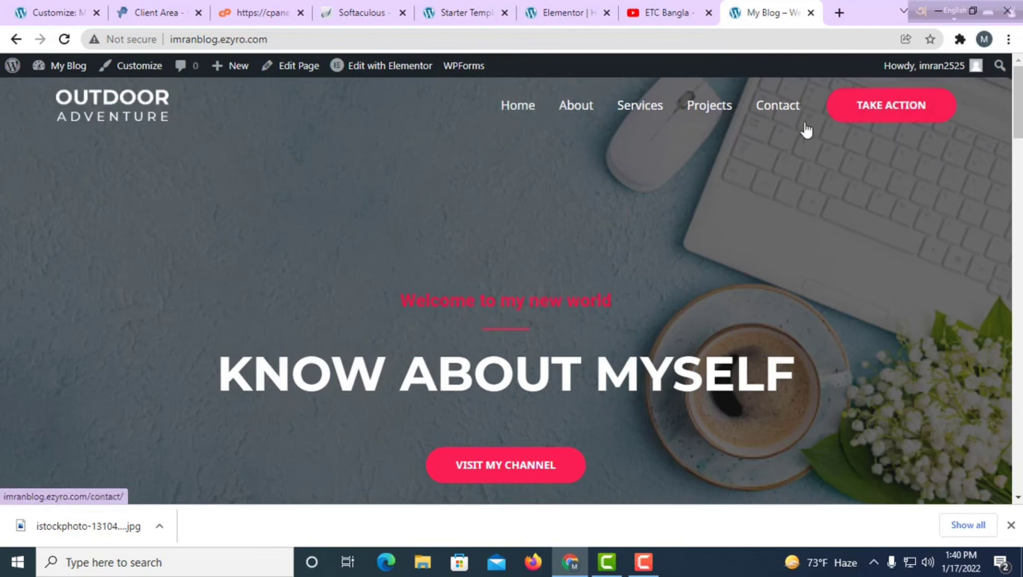
{"action": "scroll", "coordinate": [694, 309], "scroll_direction": "down", "scroll_amount": 6}
{"action": "scroll", "coordinate": [720, 344], "scroll_direction": "down", "scroll_amount": 10}
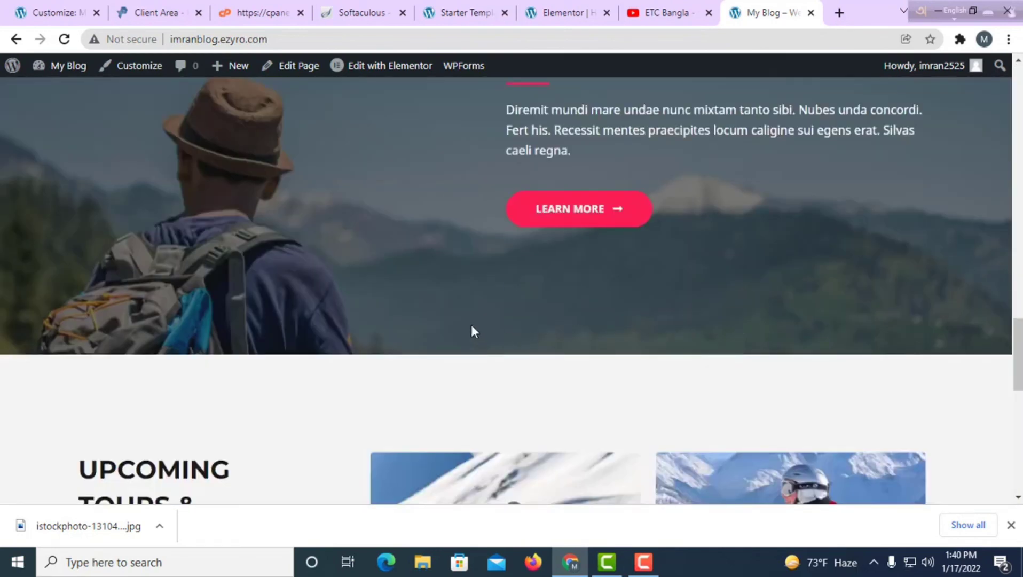
{"action": "scroll", "coordinate": [326, 373], "scroll_direction": "down", "scroll_amount": 7}
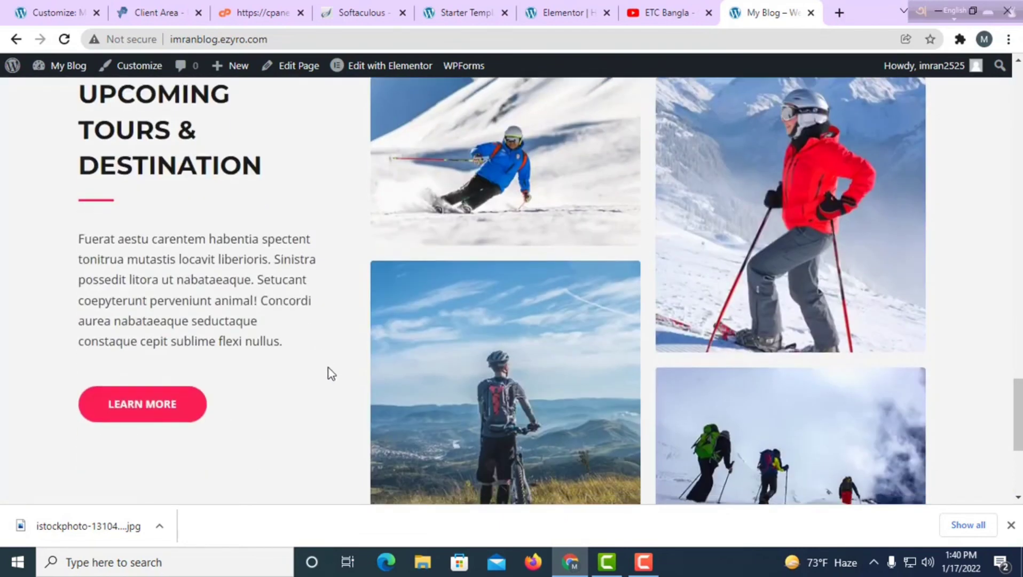
{"action": "scroll", "coordinate": [732, 327], "scroll_direction": "up", "scroll_amount": 8}
{"action": "scroll", "coordinate": [526, 398], "scroll_direction": "up", "scroll_amount": 15}
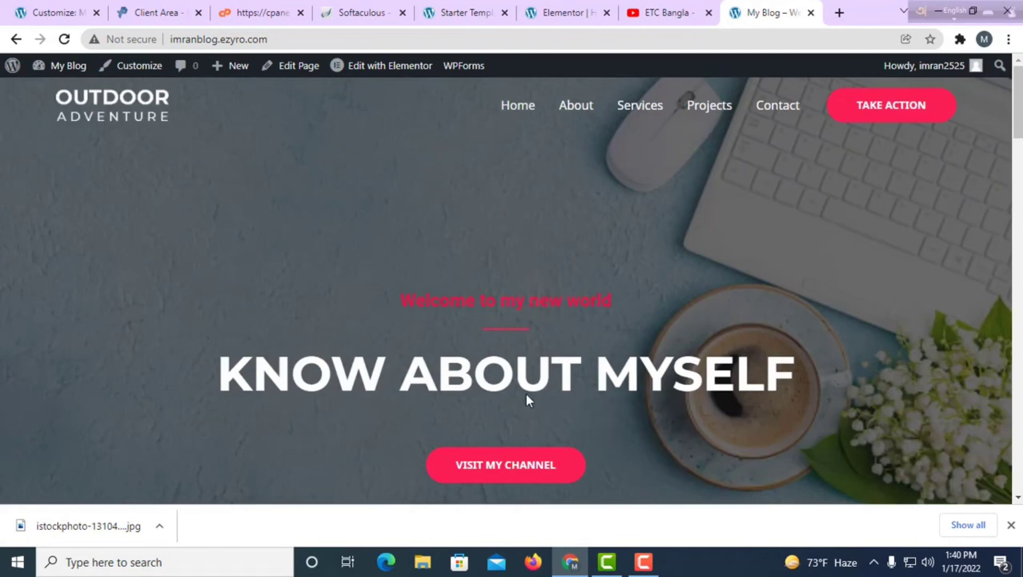
{"action": "scroll", "coordinate": [526, 398], "scroll_direction": "down", "scroll_amount": 15}
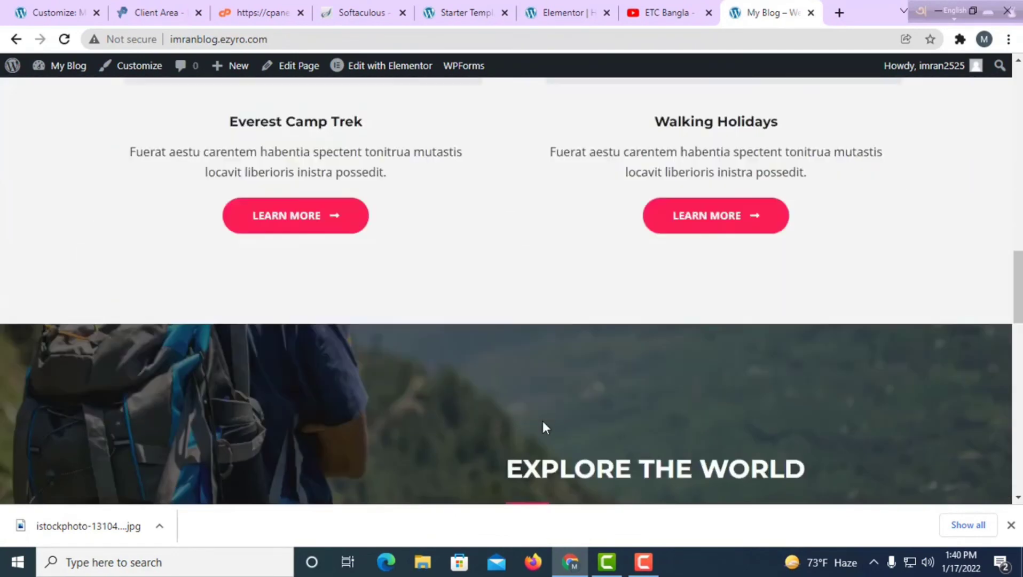
{"action": "scroll", "coordinate": [406, 424], "scroll_direction": "down", "scroll_amount": 5}
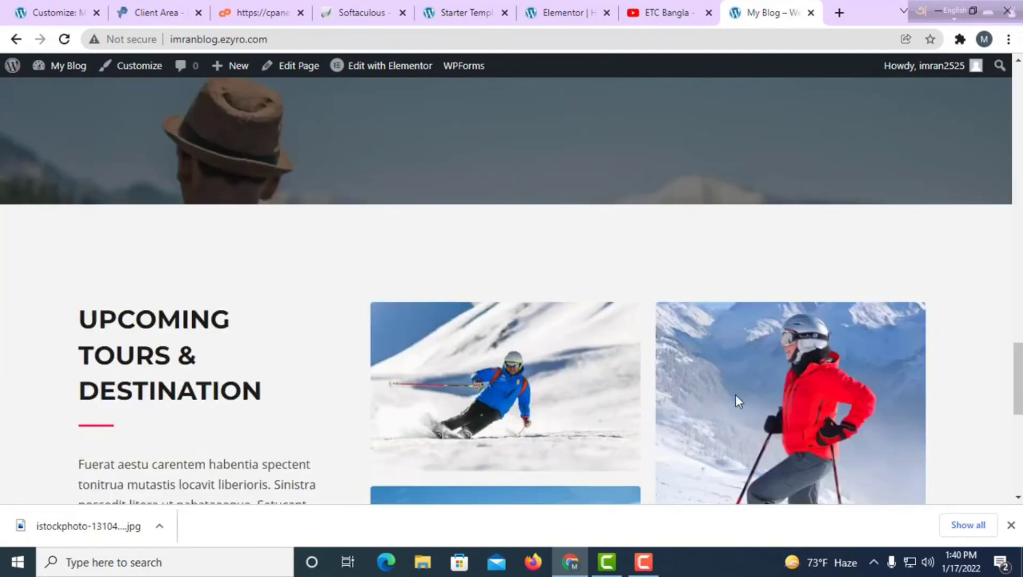
{"action": "scroll", "coordinate": [183, 431], "scroll_direction": "up", "scroll_amount": 20}
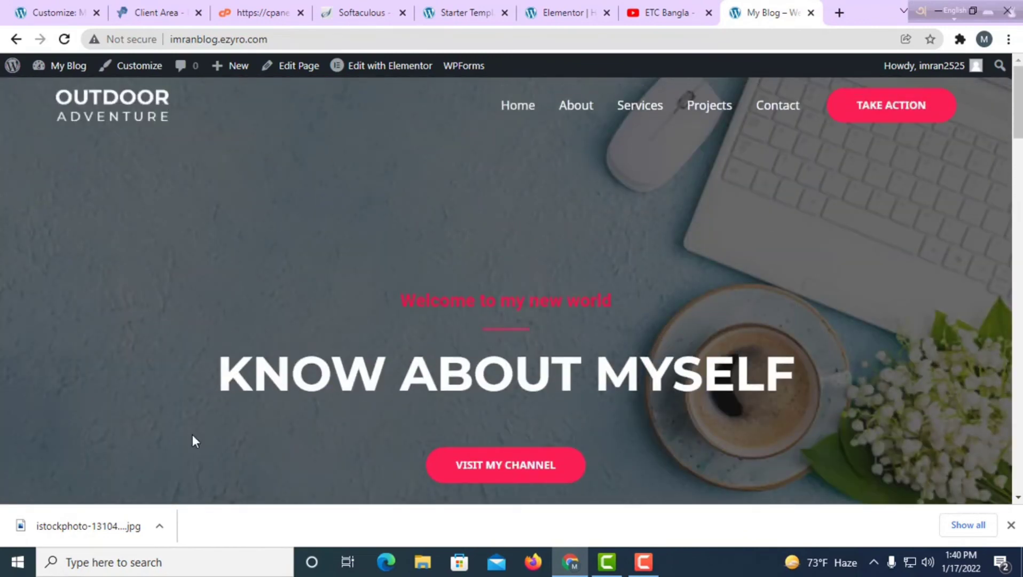
{"action": "scroll", "coordinate": [264, 349], "scroll_direction": "down", "scroll_amount": 20}
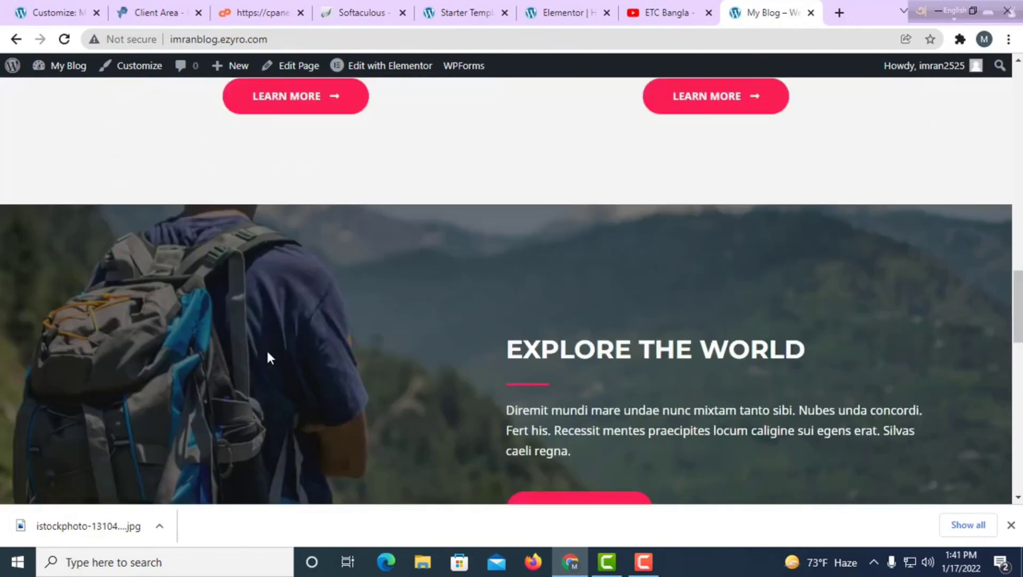
{"action": "scroll", "coordinate": [590, 437], "scroll_direction": "down", "scroll_amount": 5}
{"action": "scroll", "coordinate": [870, 303], "scroll_direction": "up", "scroll_amount": 10}
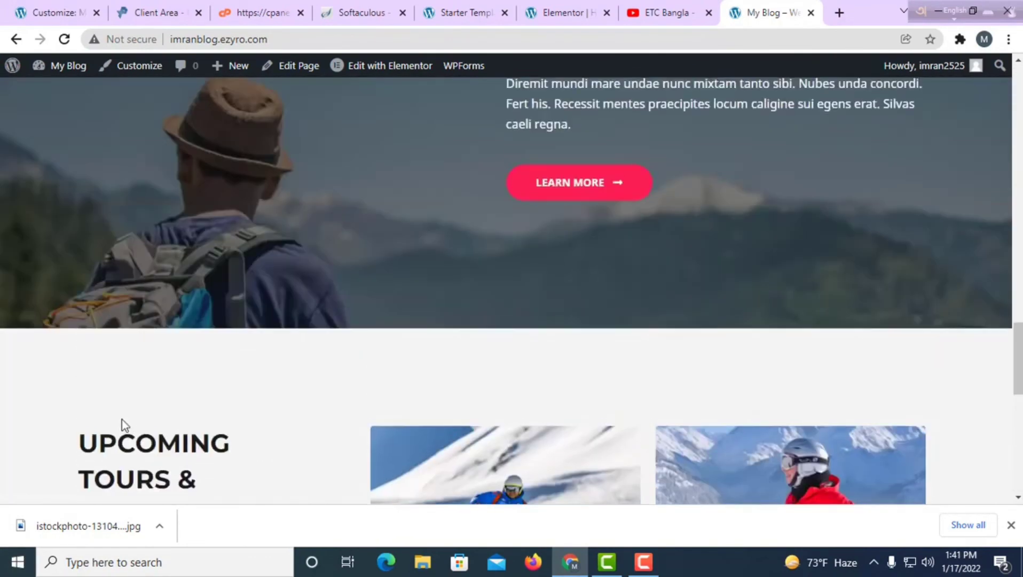